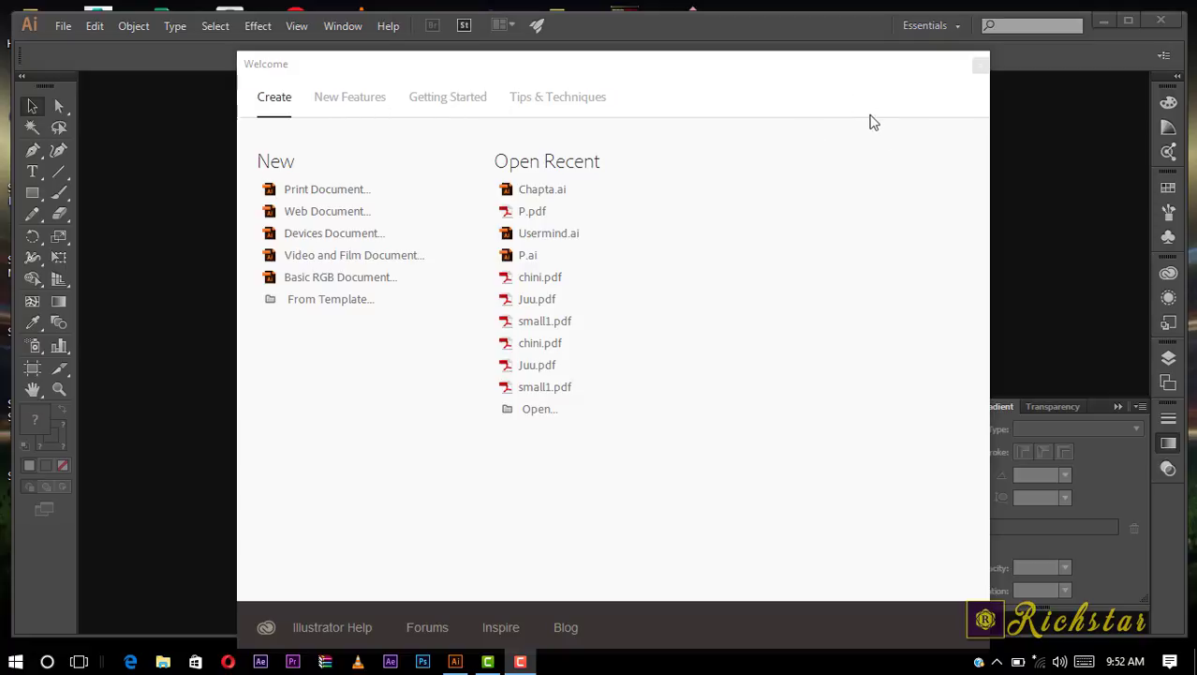
Create a landscape 792 × 612 px document measured in pixels, in a maximized window.
key(ctrl+n)
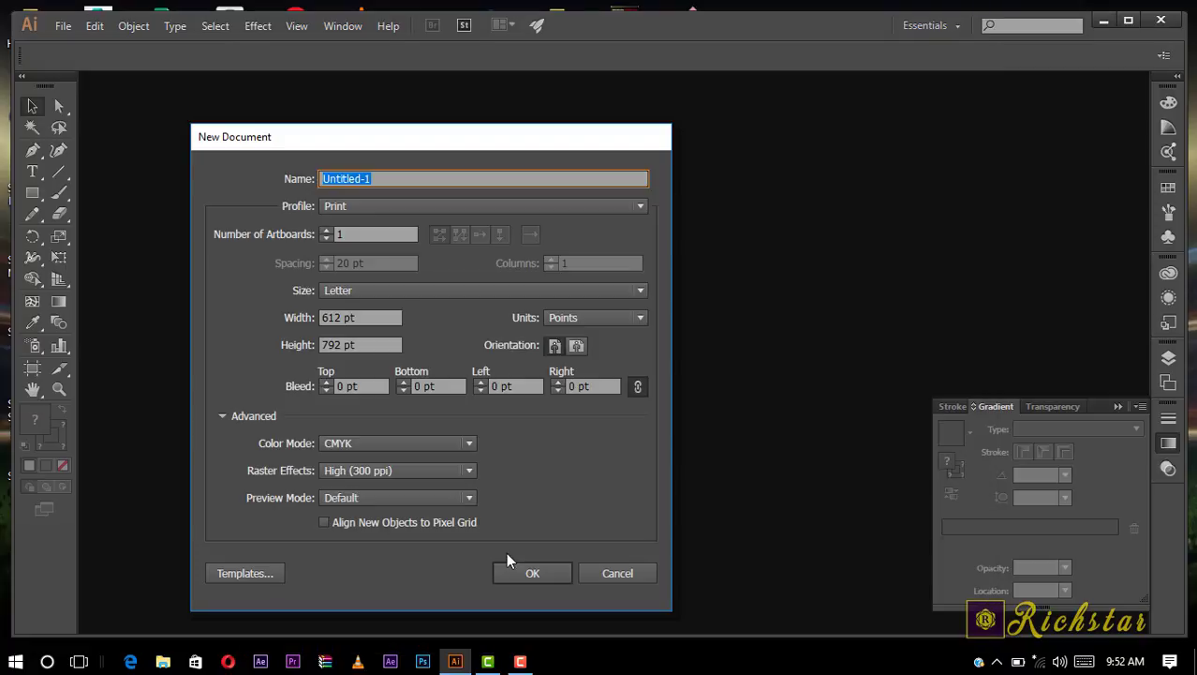
click(576, 345)
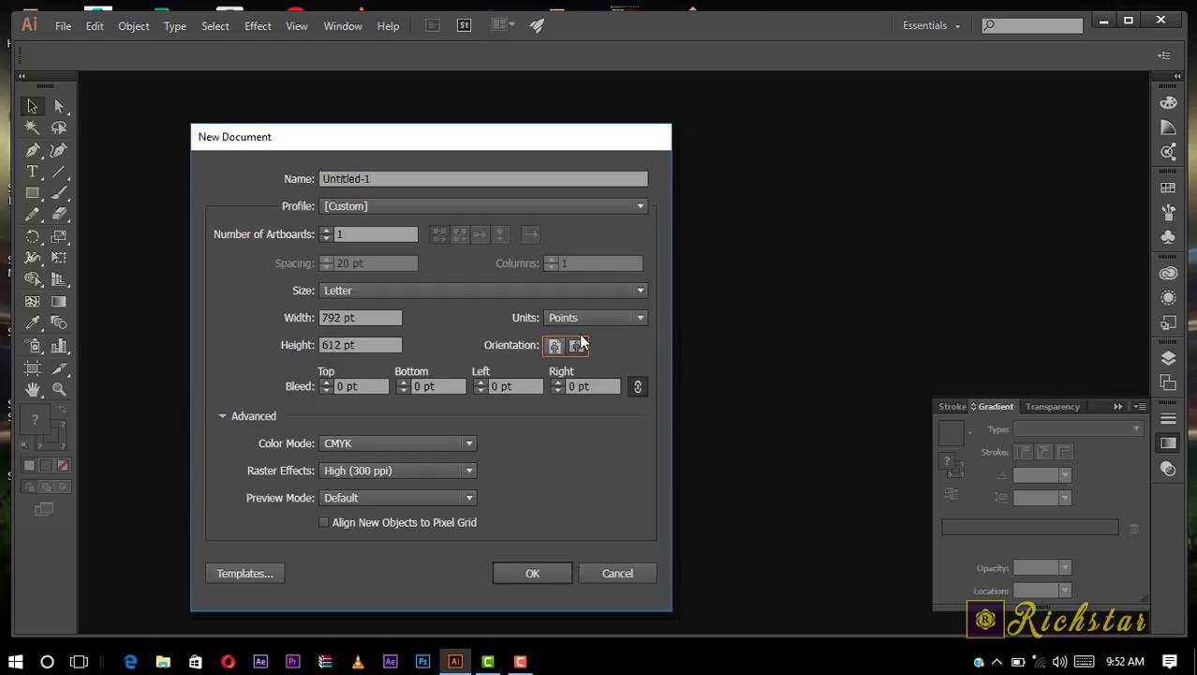
click(583, 319)
click(584, 429)
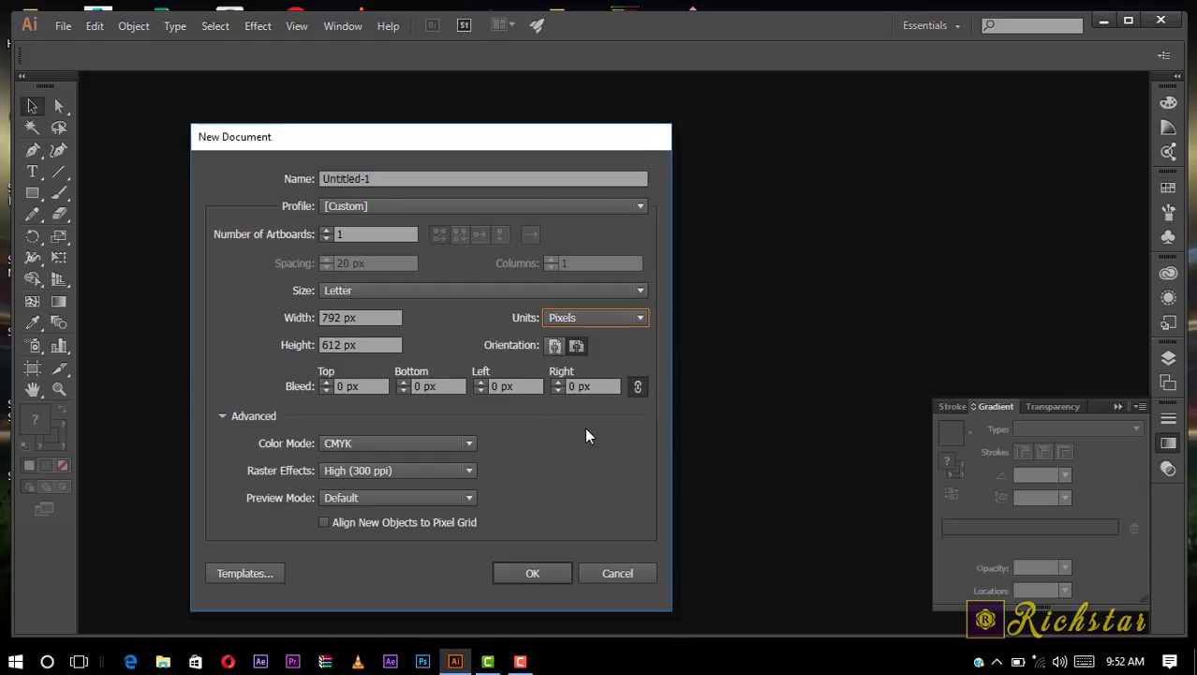
click(515, 573)
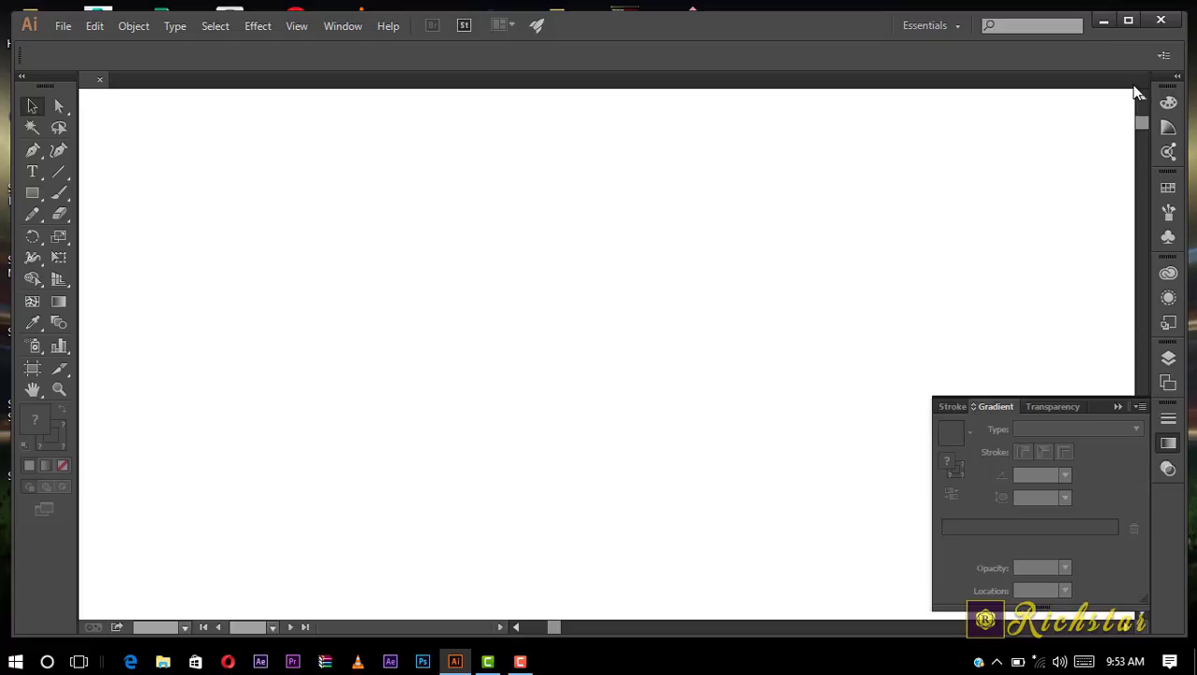
click(1132, 17)
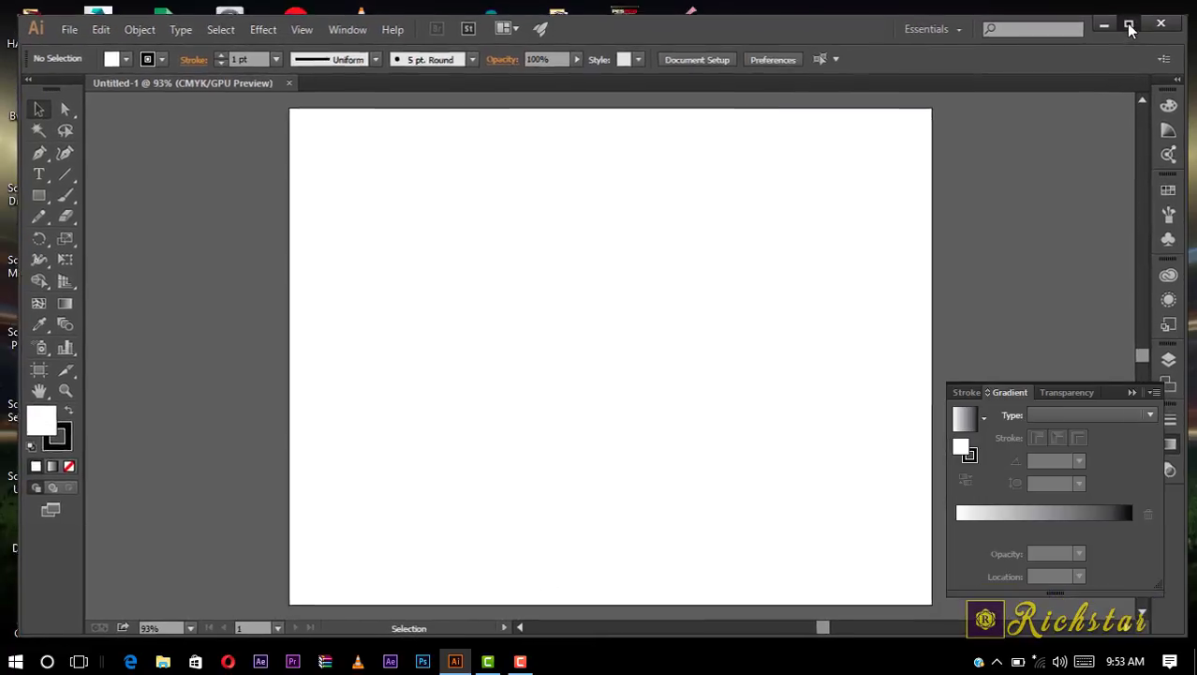
click(1131, 392)
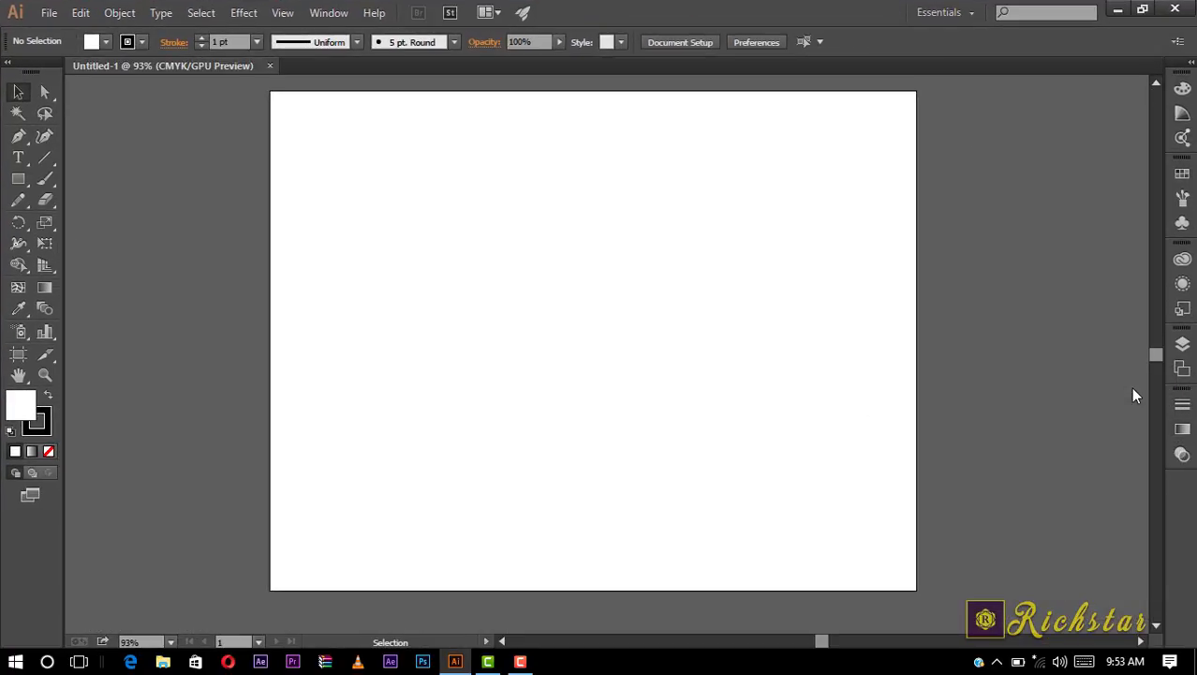
Draw an artboard-sized rectangle filled with a white-to-black gradient angled at -90°.
click(18, 178)
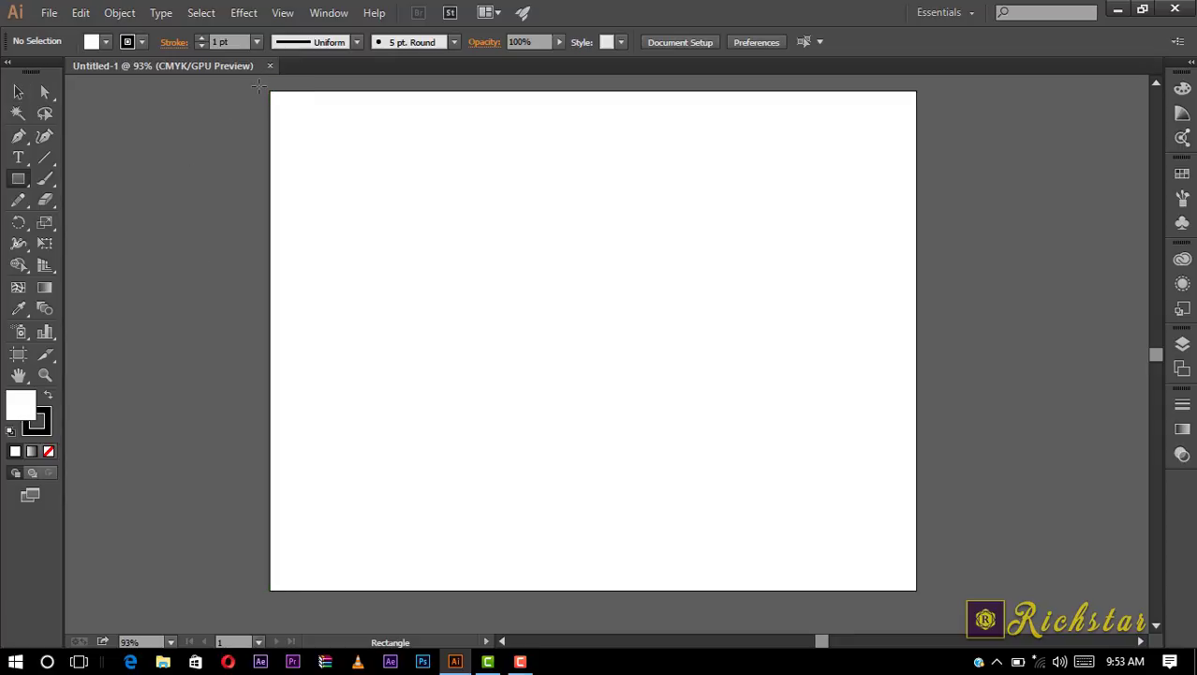
drag(260, 89, 935, 599)
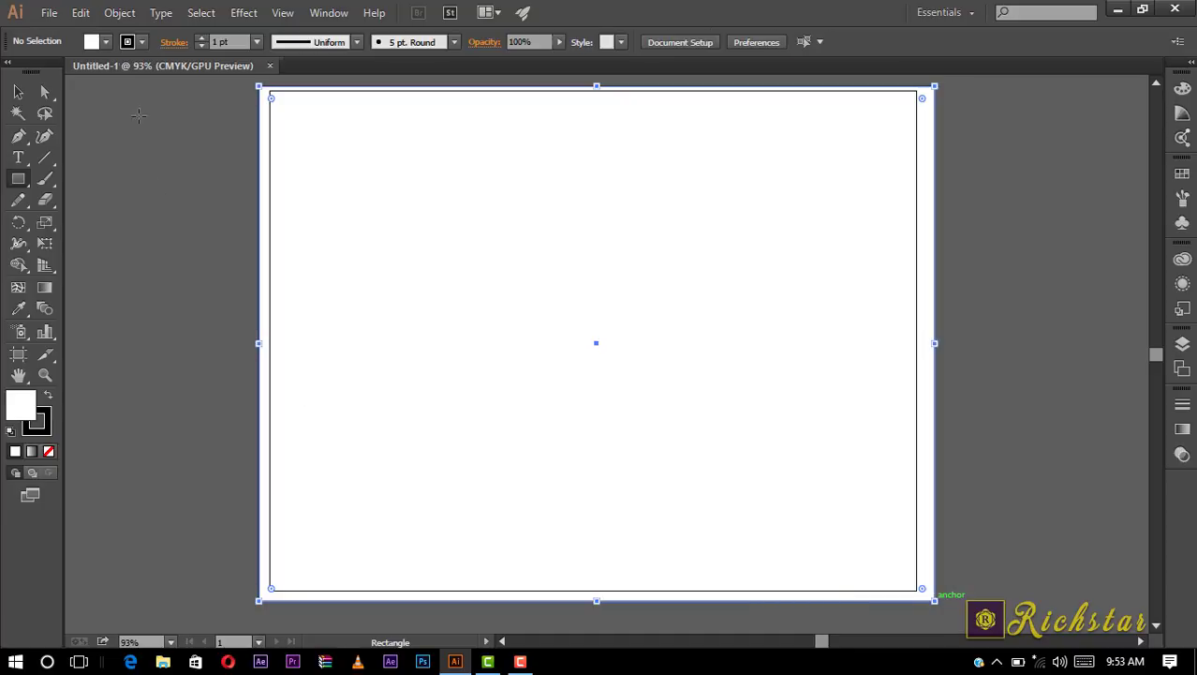
click(107, 42)
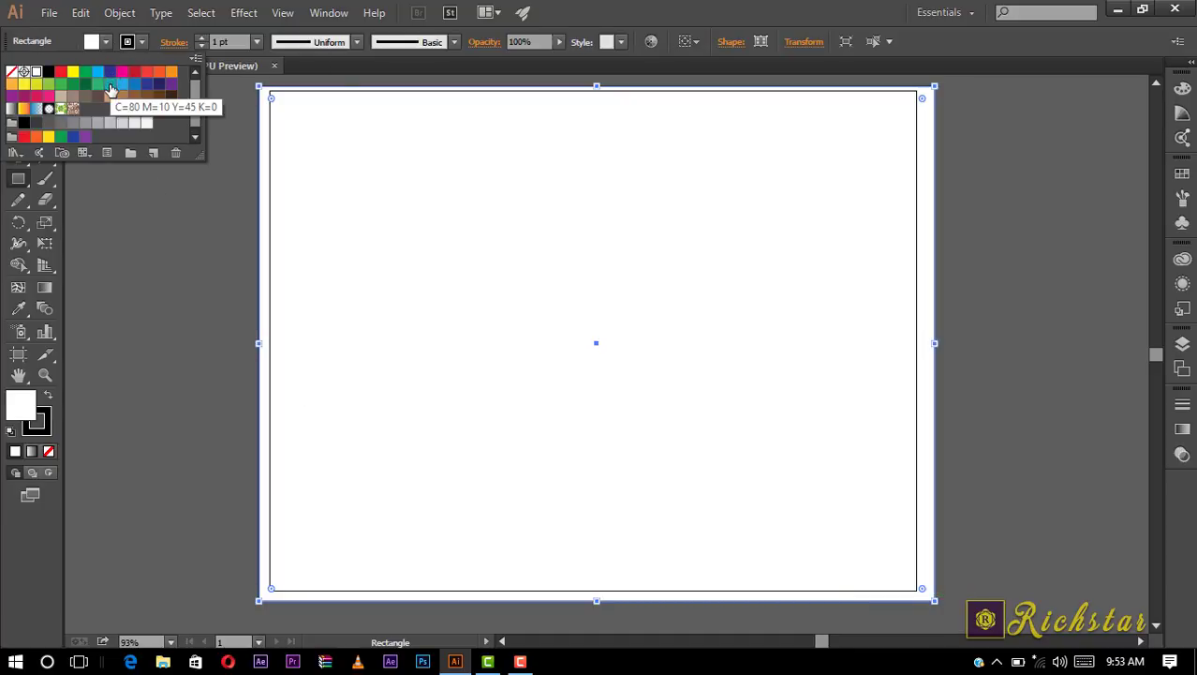
click(13, 110)
click(714, 21)
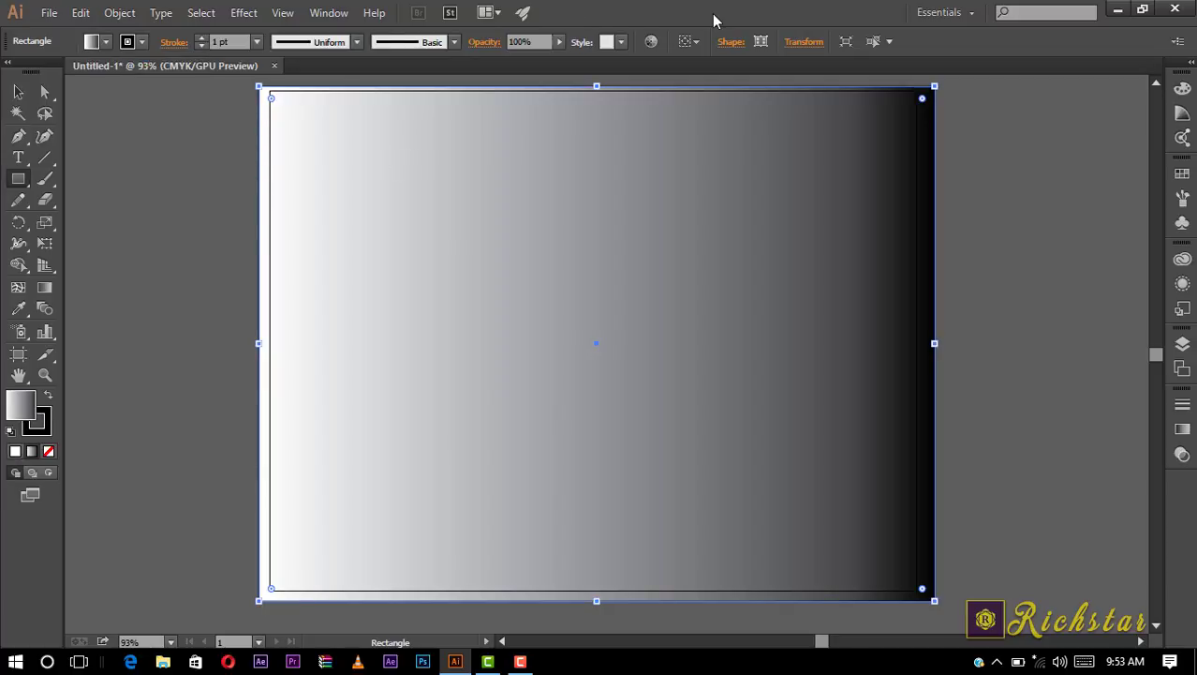
click(1183, 429)
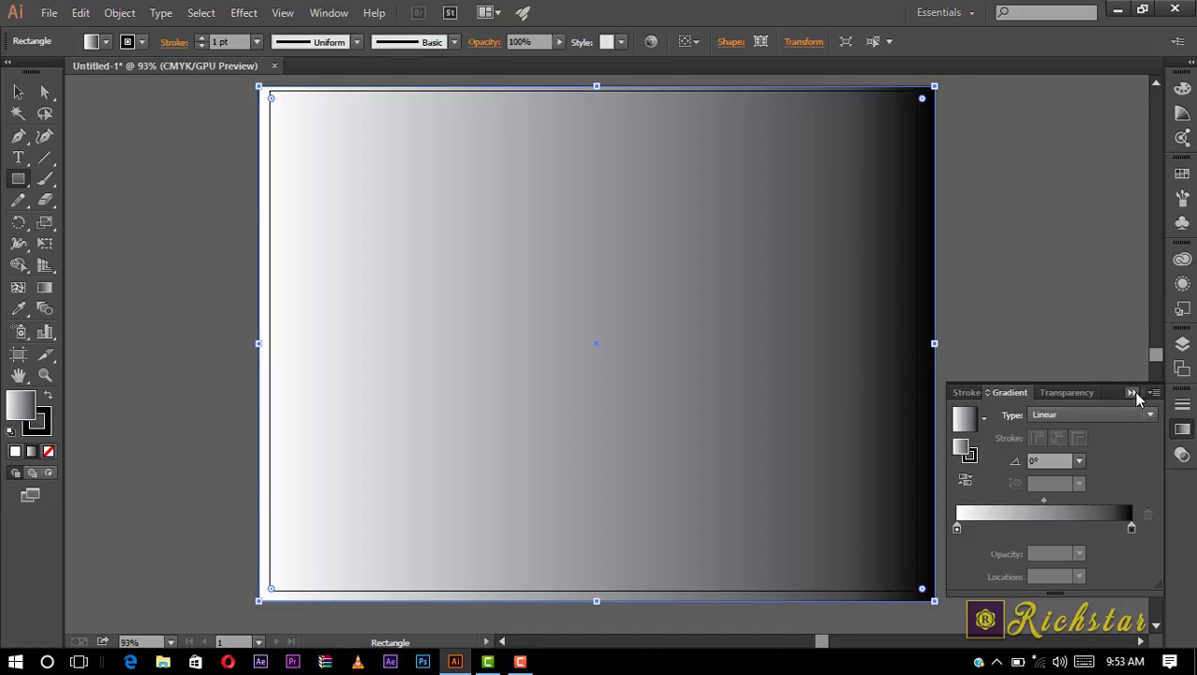
click(1080, 460)
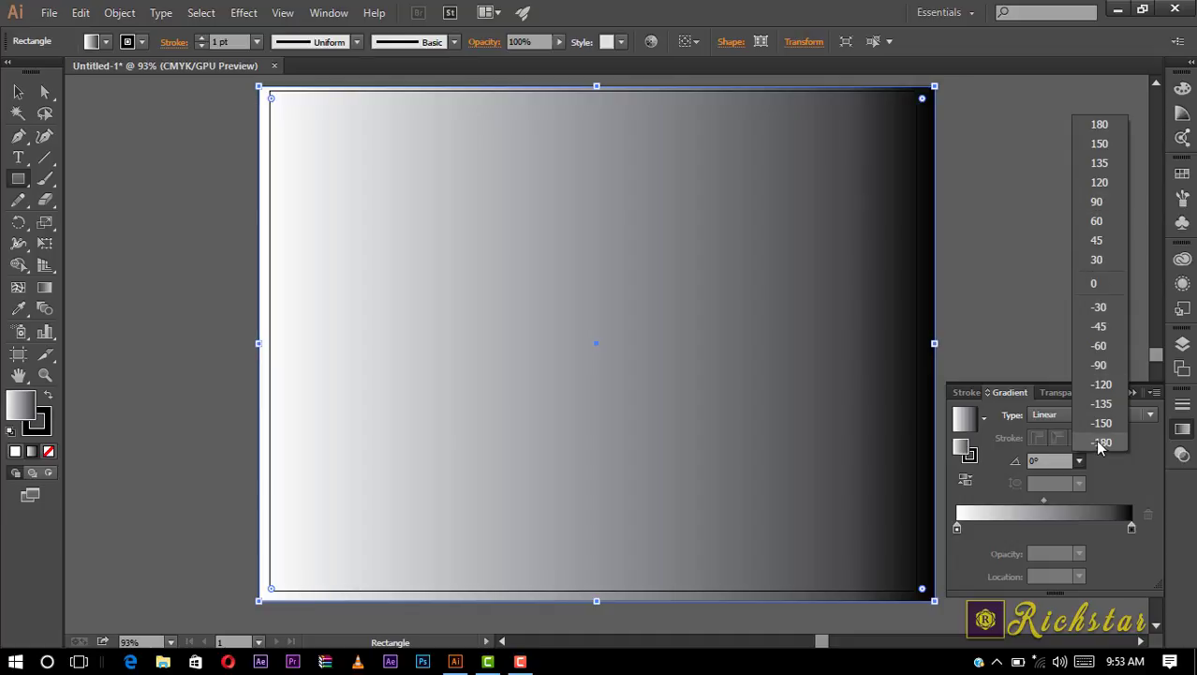
click(1098, 365)
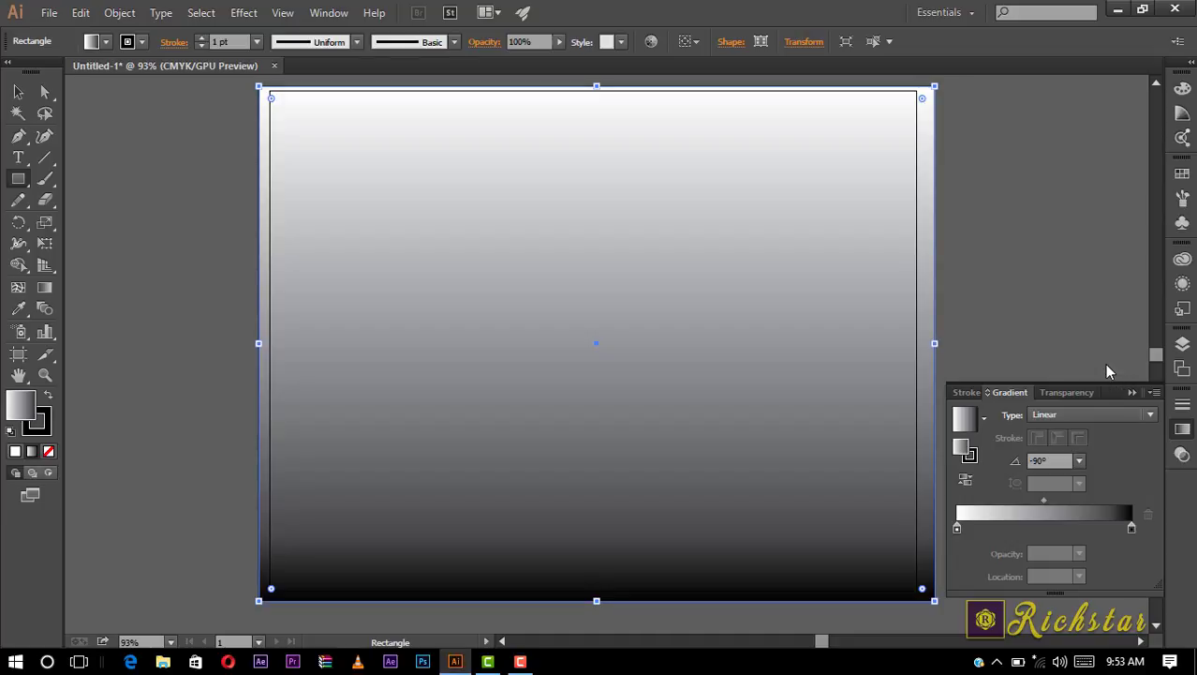
Set the gradient stops to magenta at the bottom and C=10 M=100 Y=50 K=0 pink-red at the top.
double_click(1131, 528)
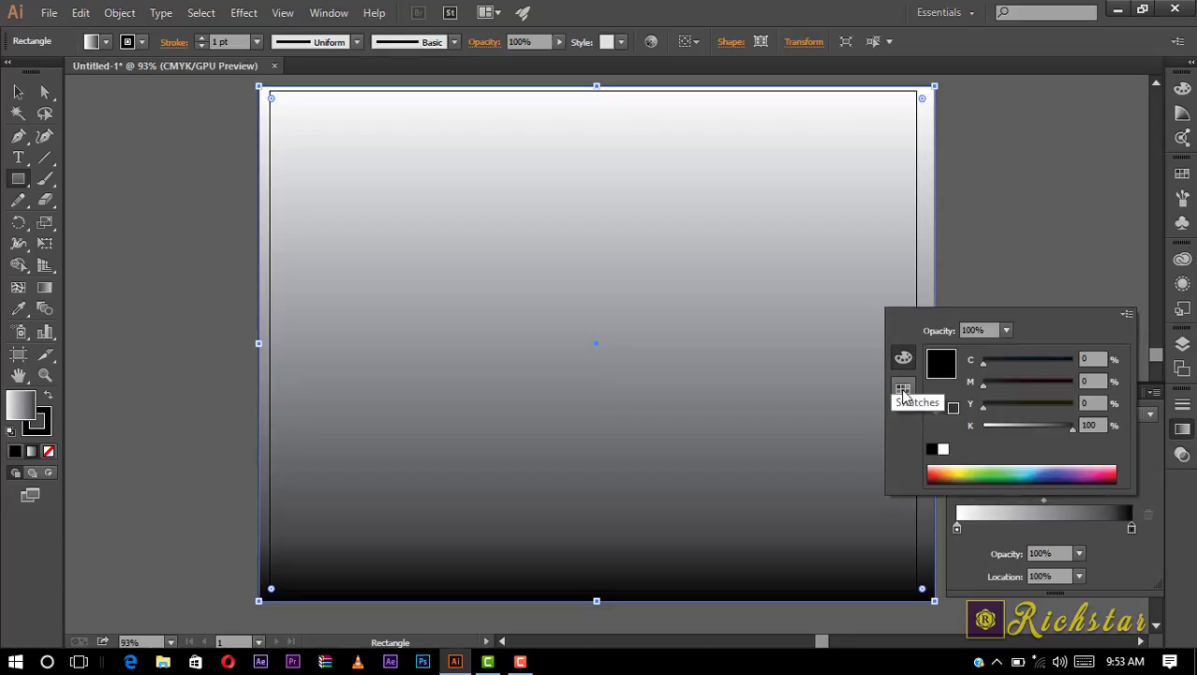
click(902, 388)
click(1063, 364)
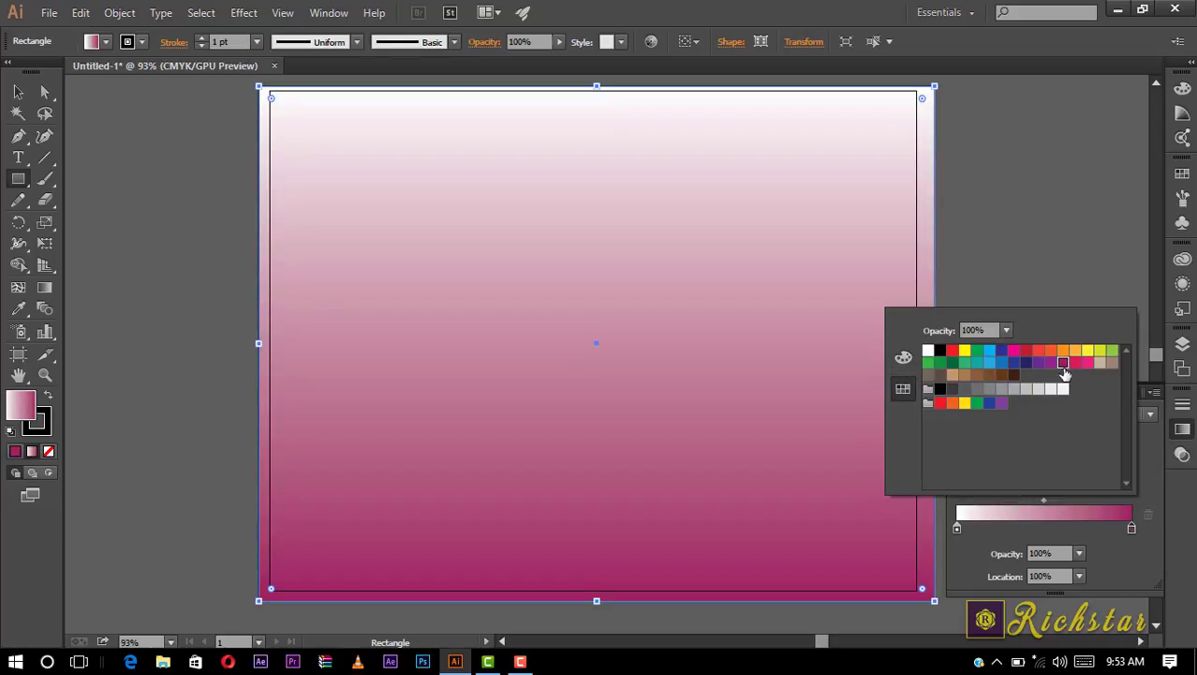
click(956, 529)
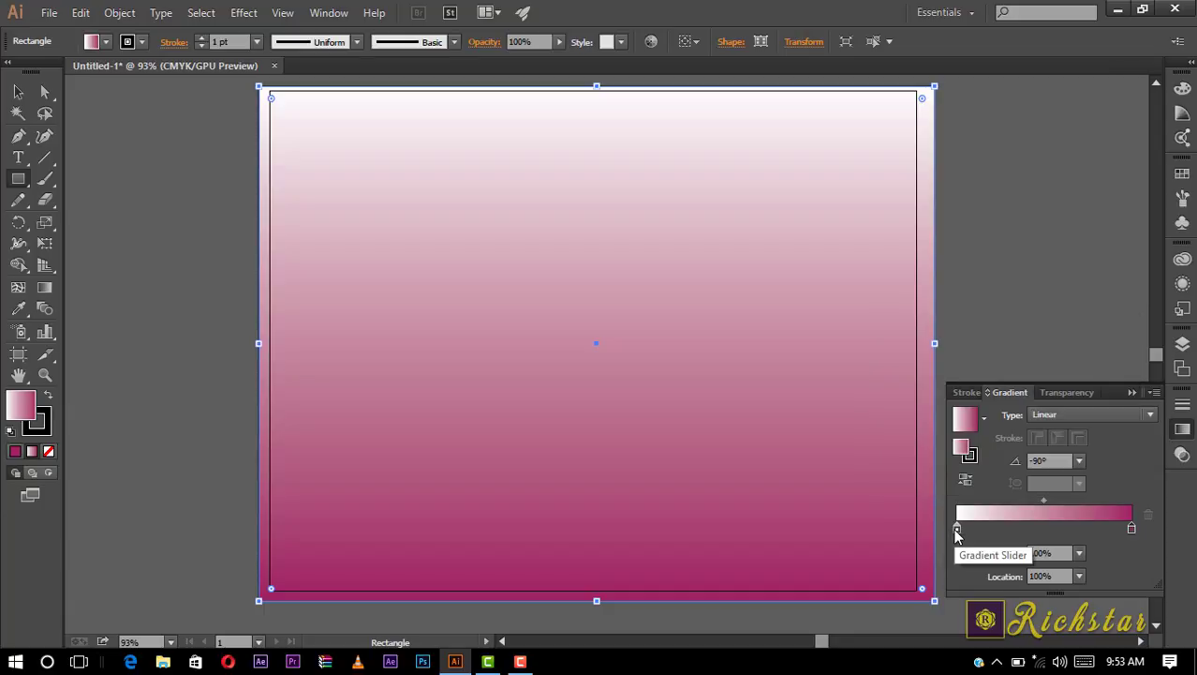
double_click(956, 528)
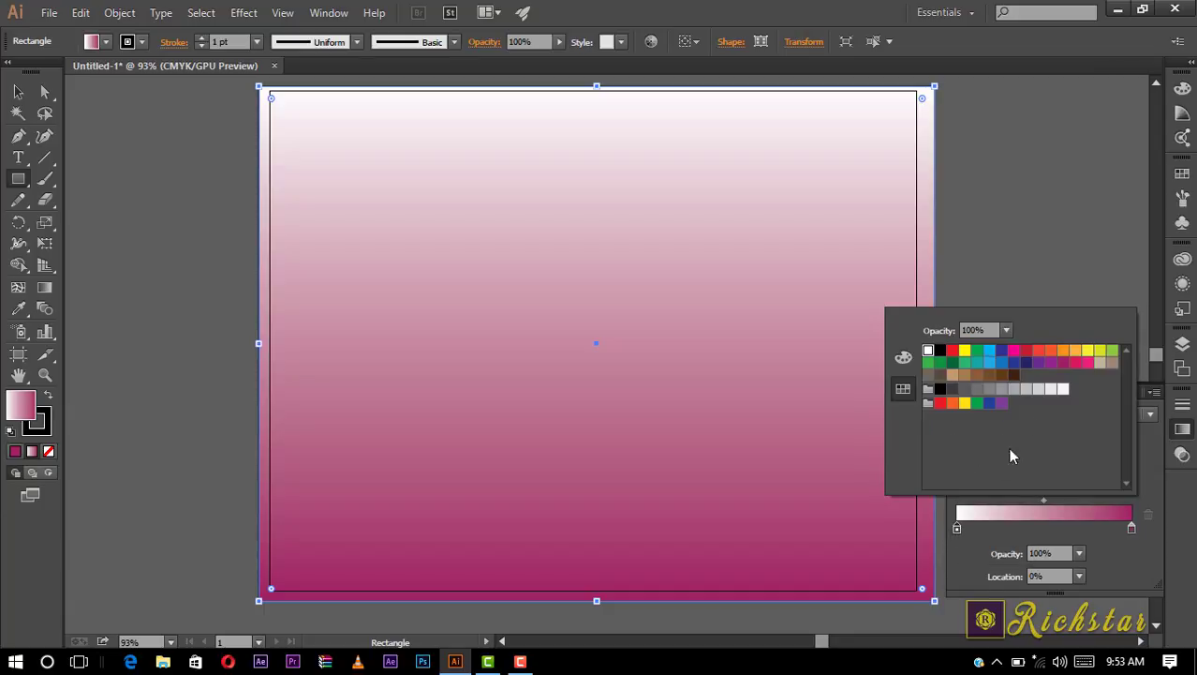
click(1074, 364)
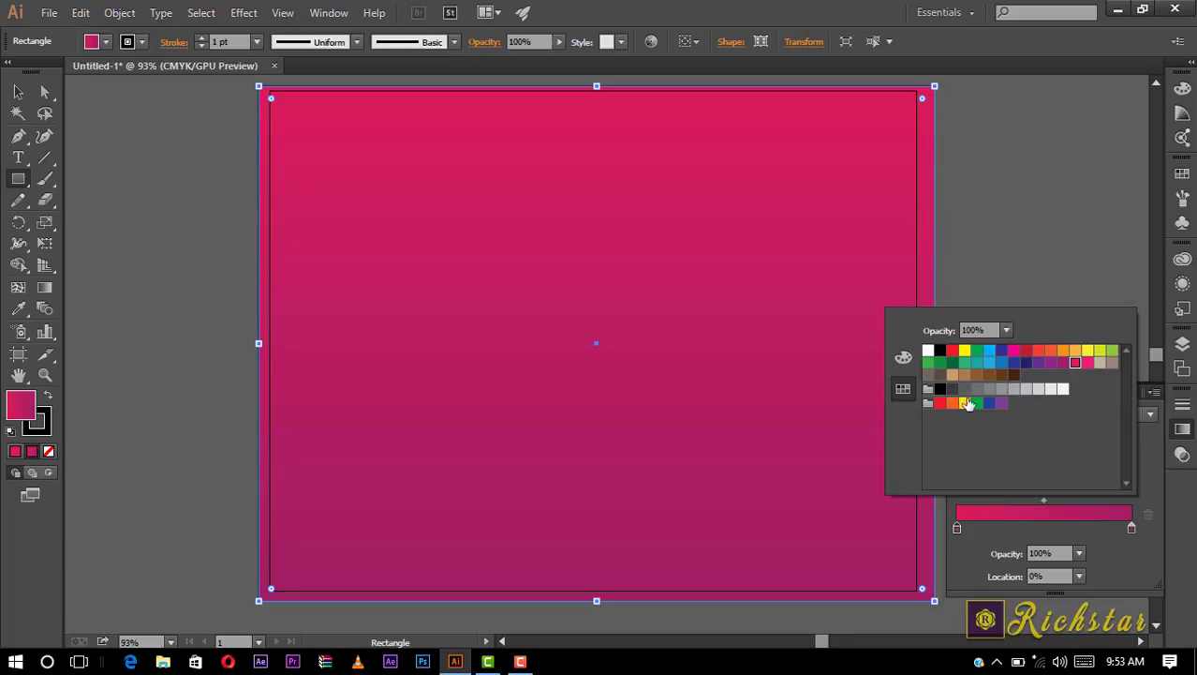
click(990, 544)
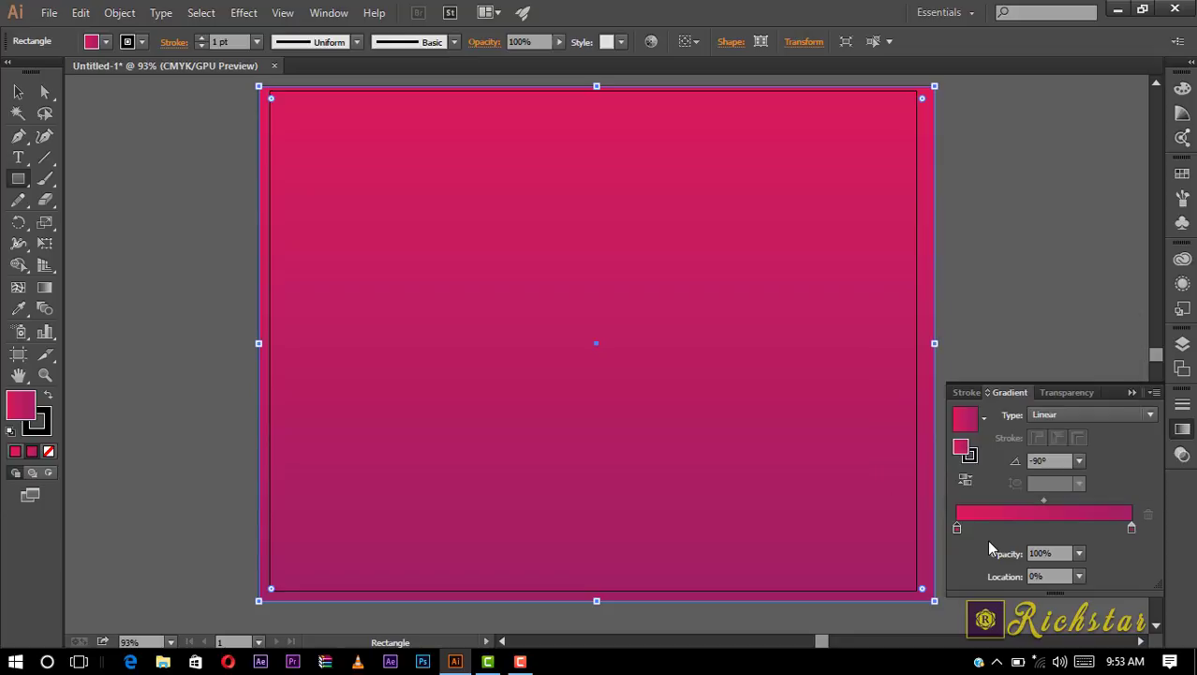
click(1132, 391)
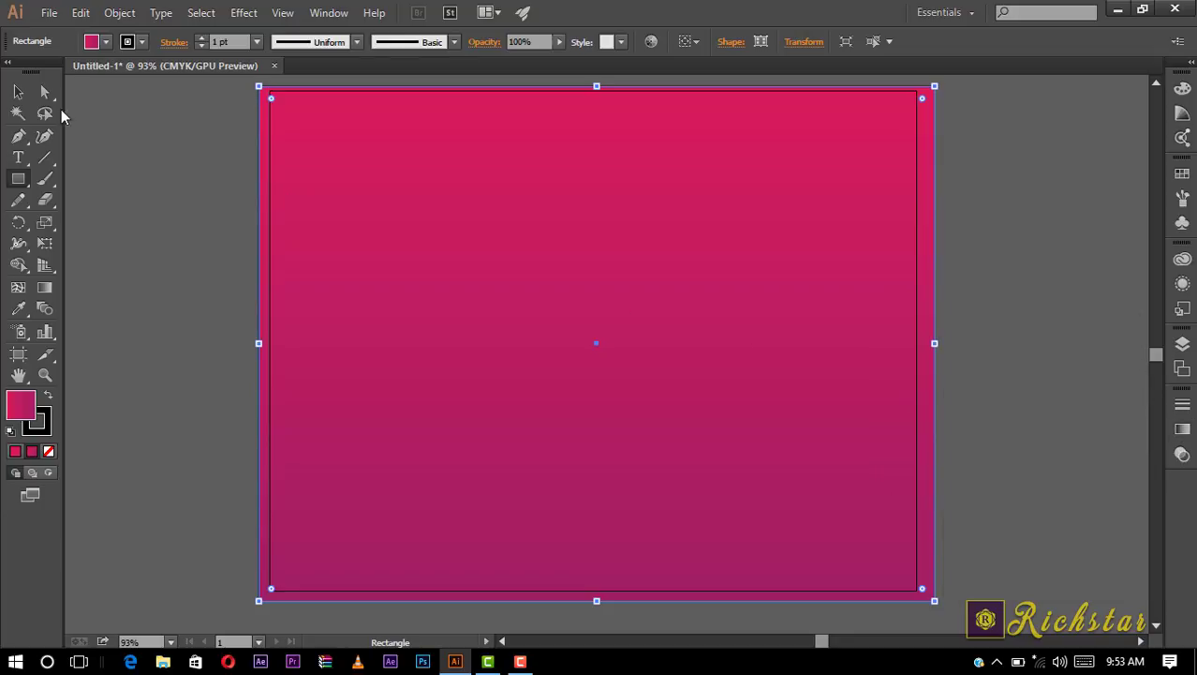
click(18, 91)
Choose hand-holding-credit-card from Local Disk (E:) to place.
click(134, 202)
click(49, 12)
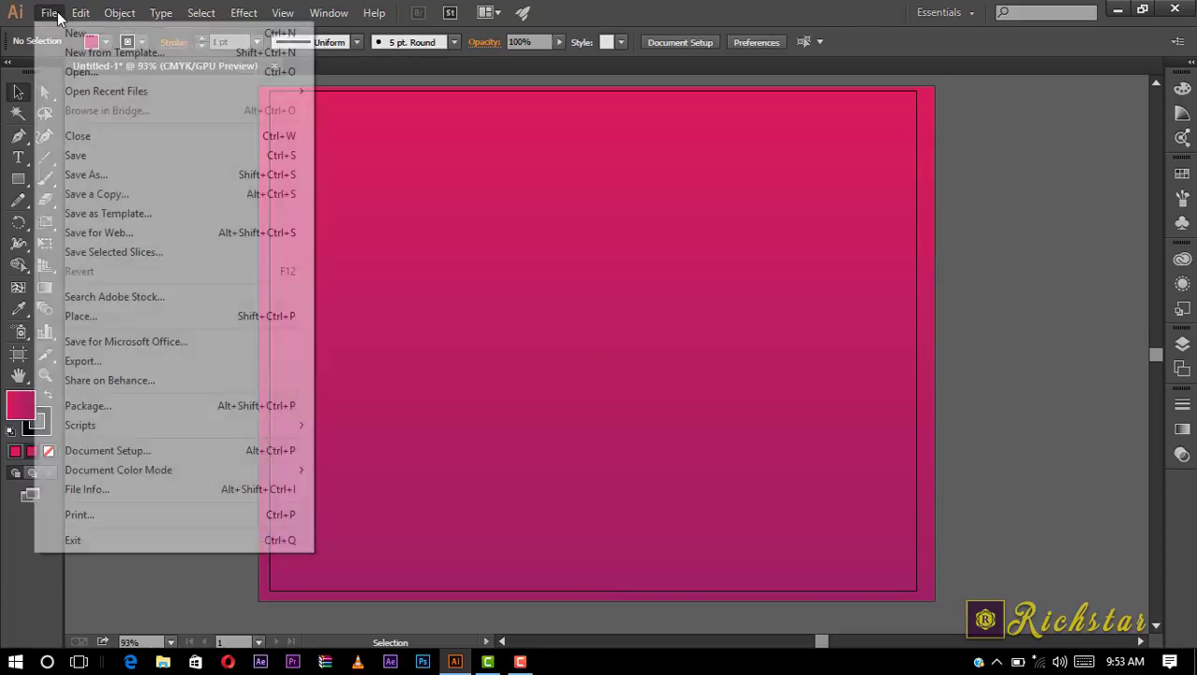
click(155, 323)
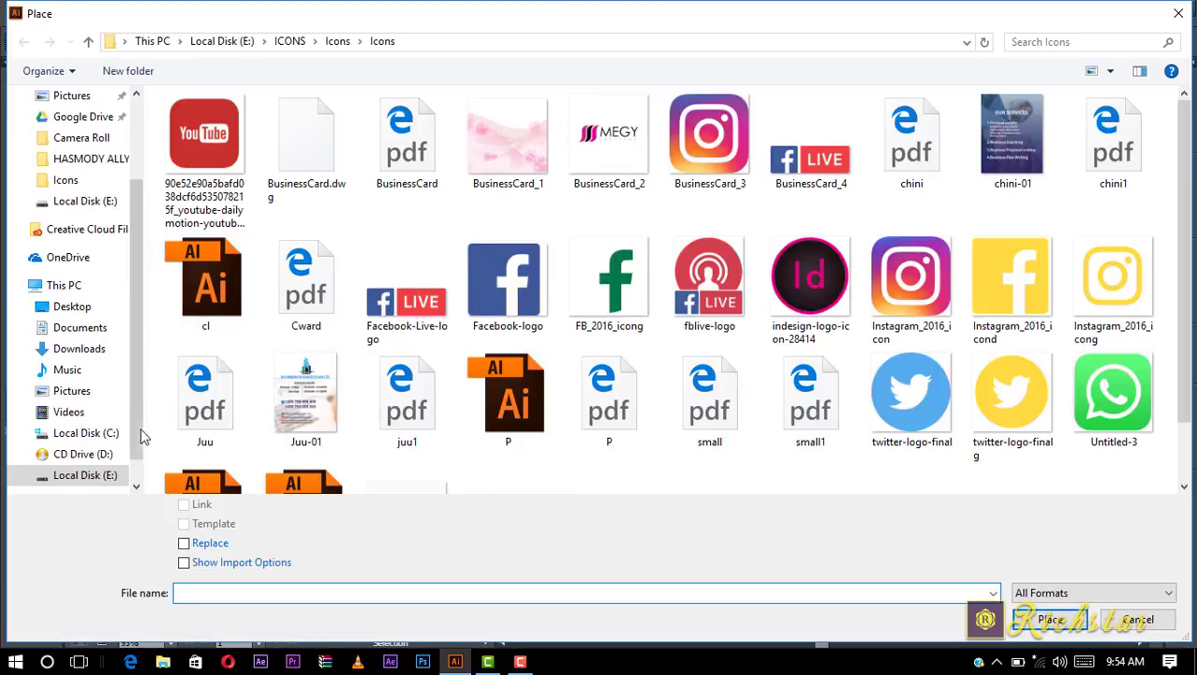
click(115, 476)
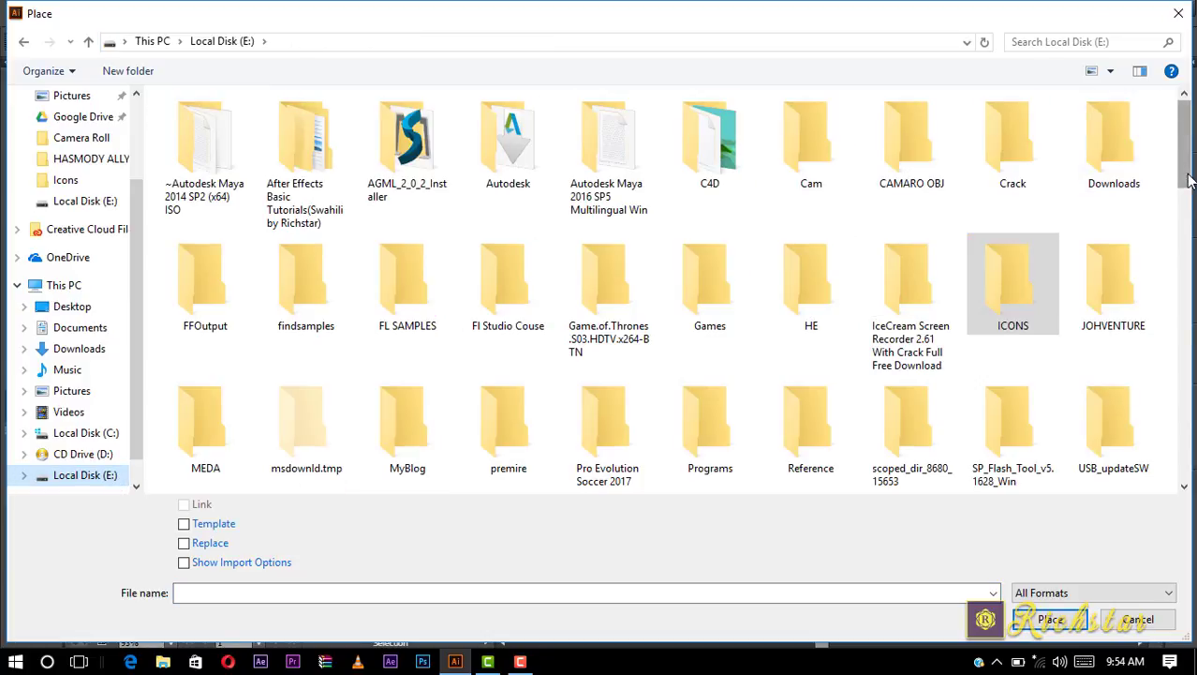
drag(1188, 178, 1185, 285)
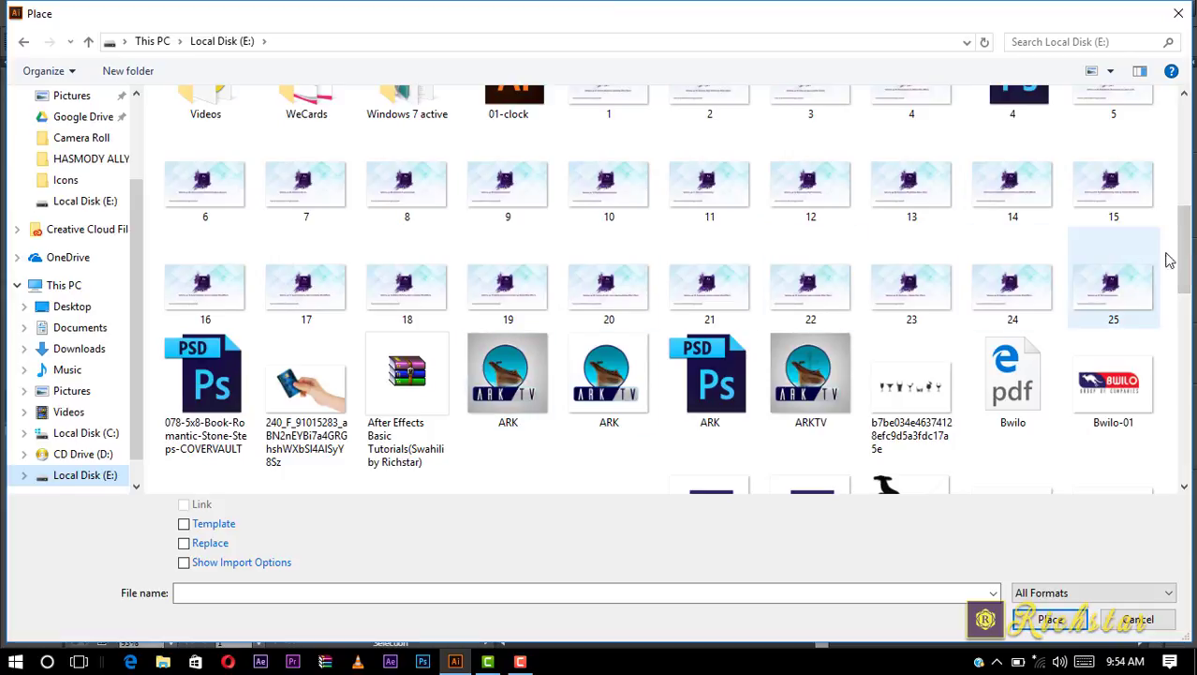
drag(1184, 269, 1179, 417)
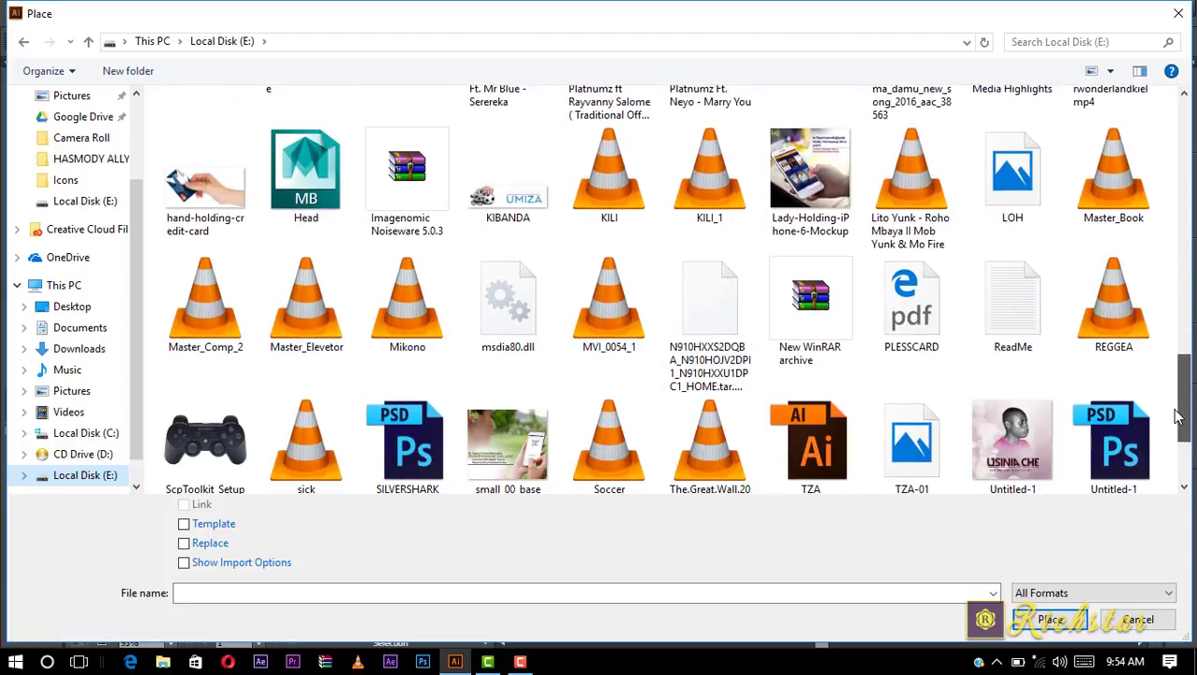
click(220, 171)
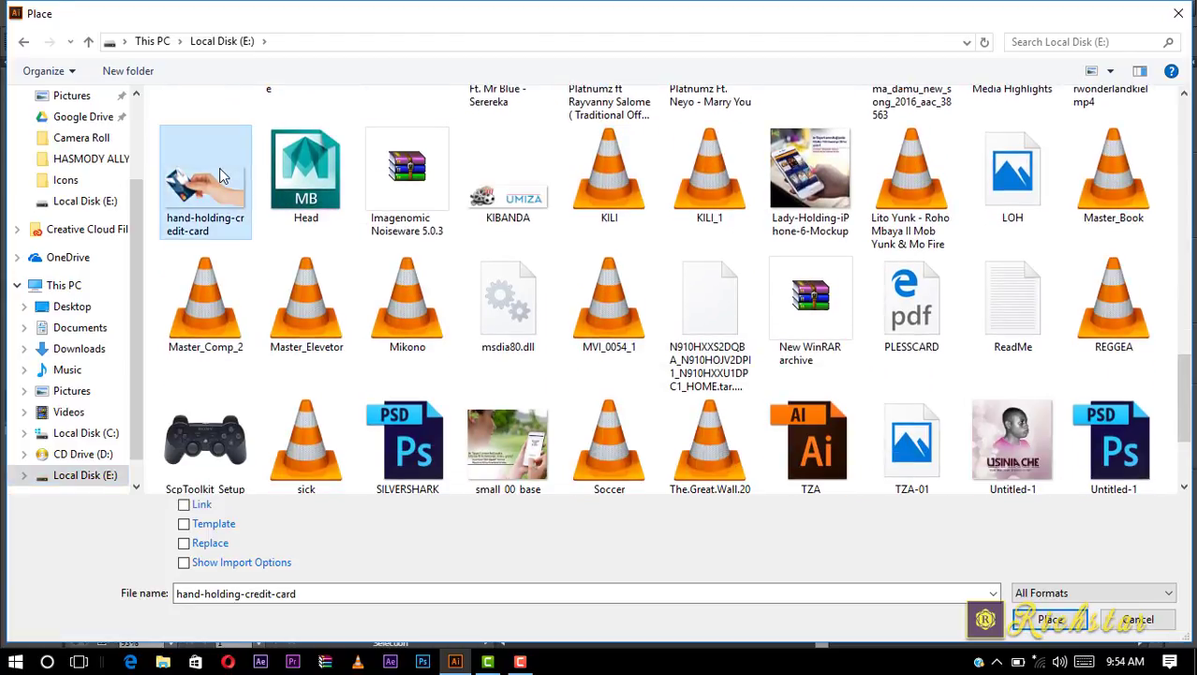
double_click(219, 168)
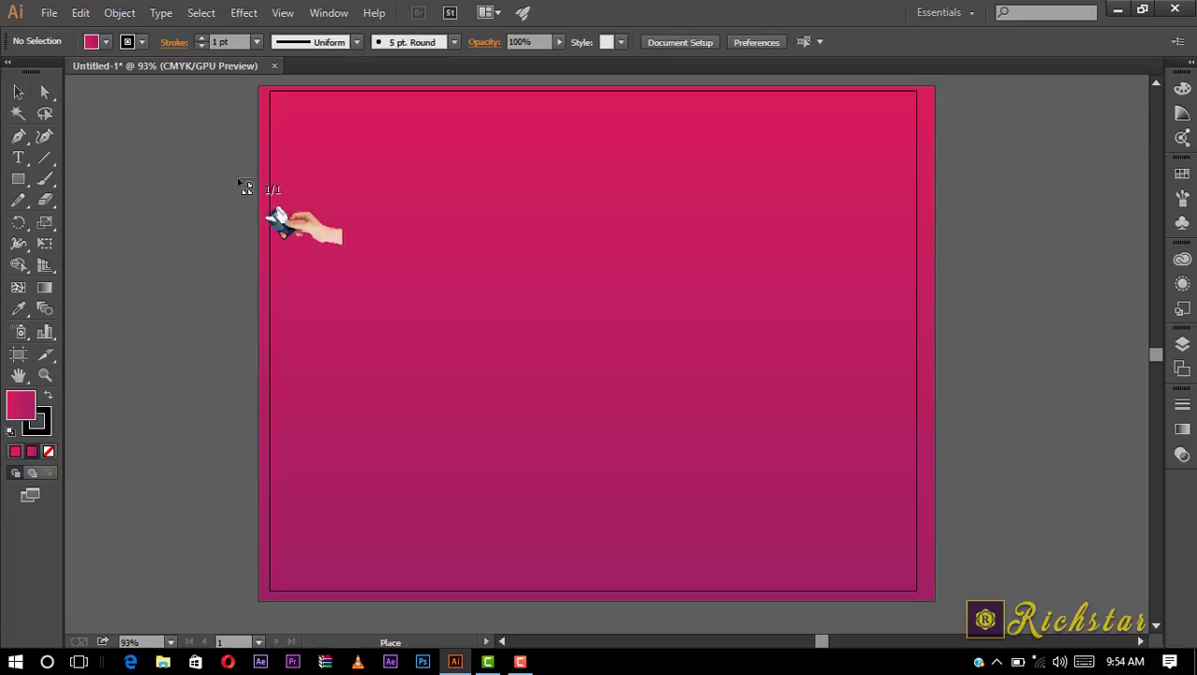
Place the hand image enlarged, rotated about -15.67° clockwise, near the artboard centre.
drag(385, 232, 921, 609)
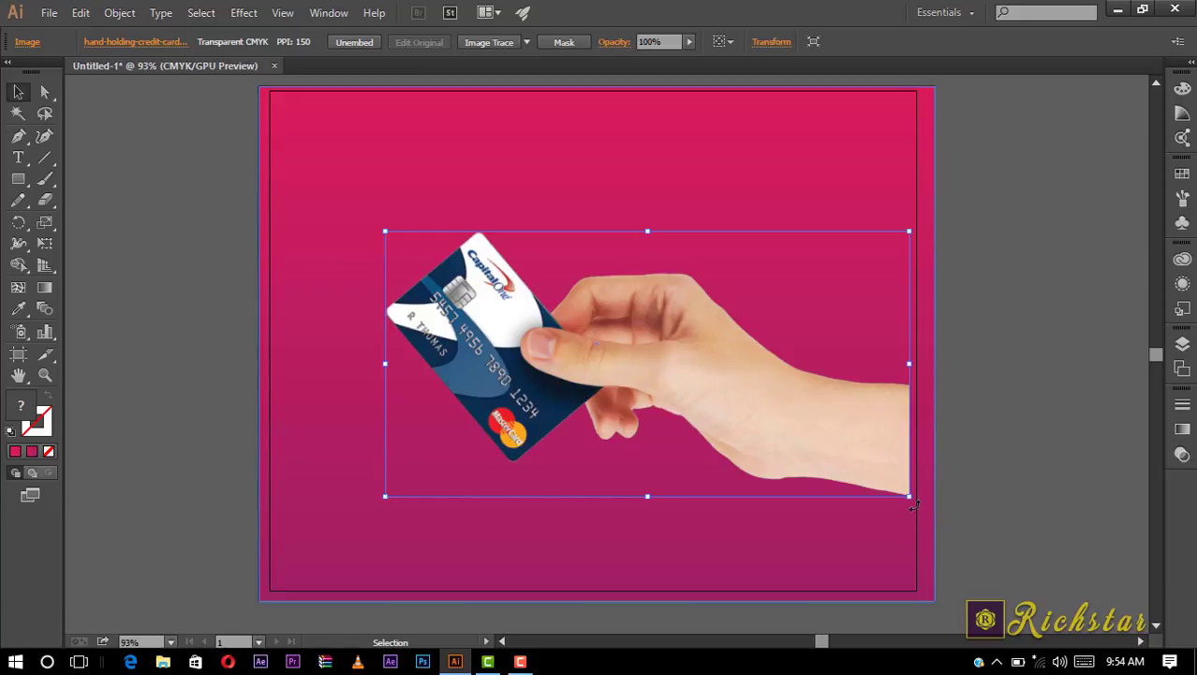
drag(914, 506, 860, 546)
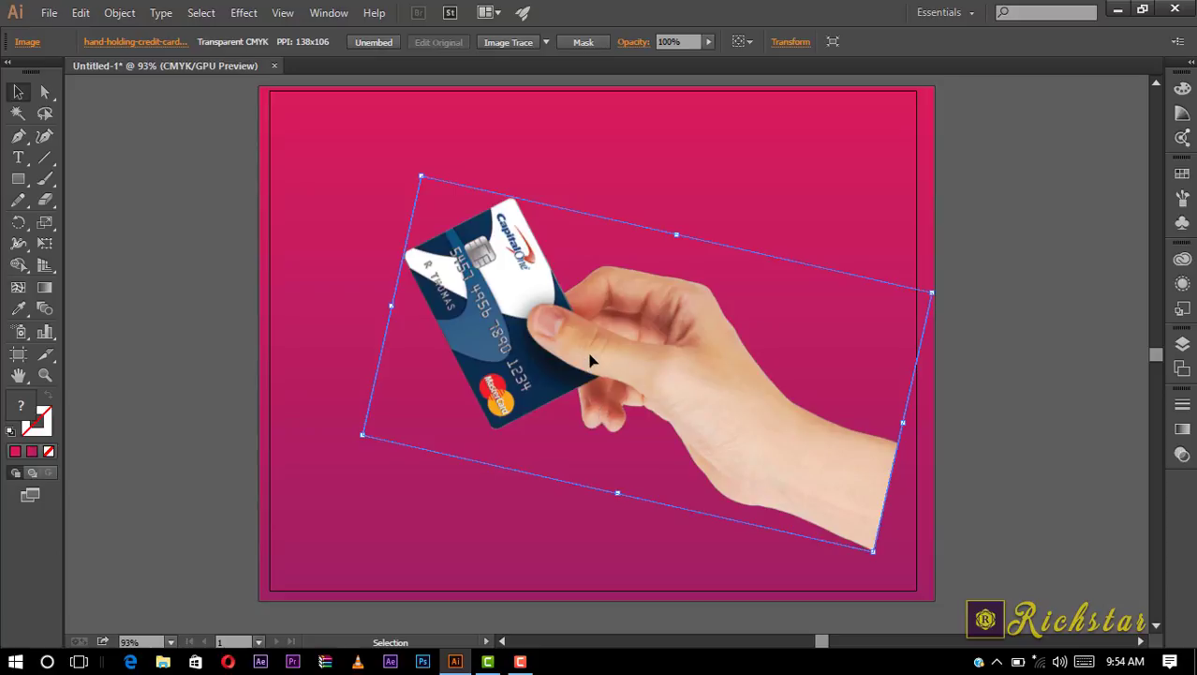
drag(591, 360, 685, 419)
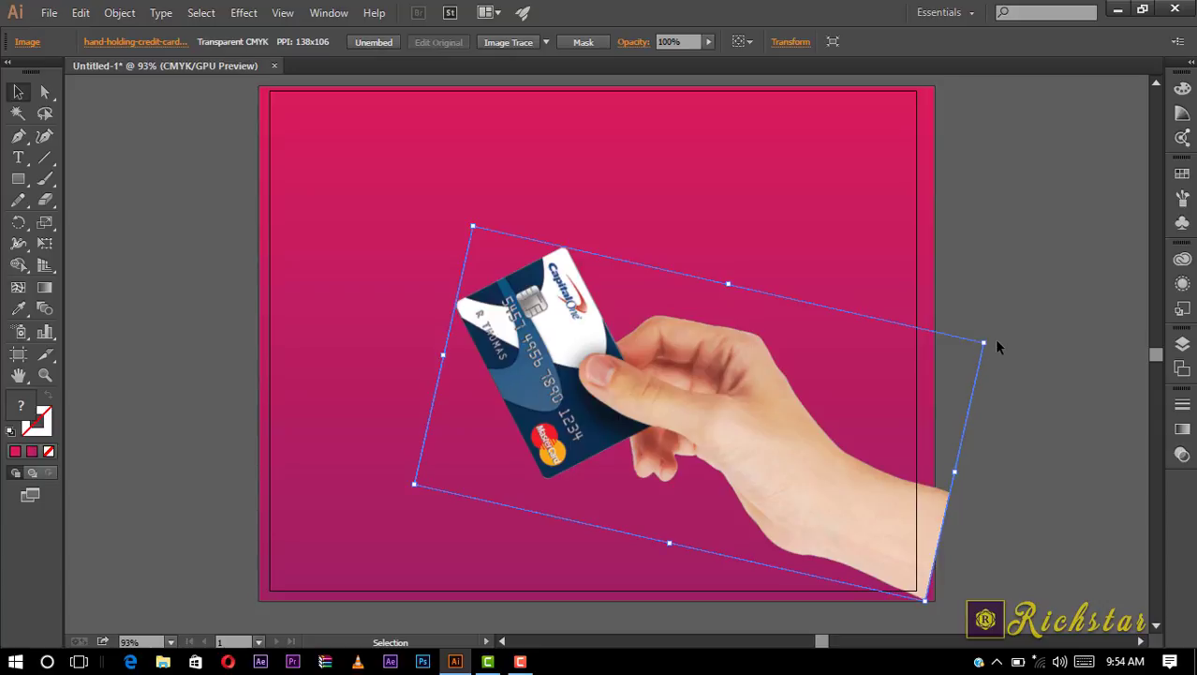
drag(991, 340, 995, 378)
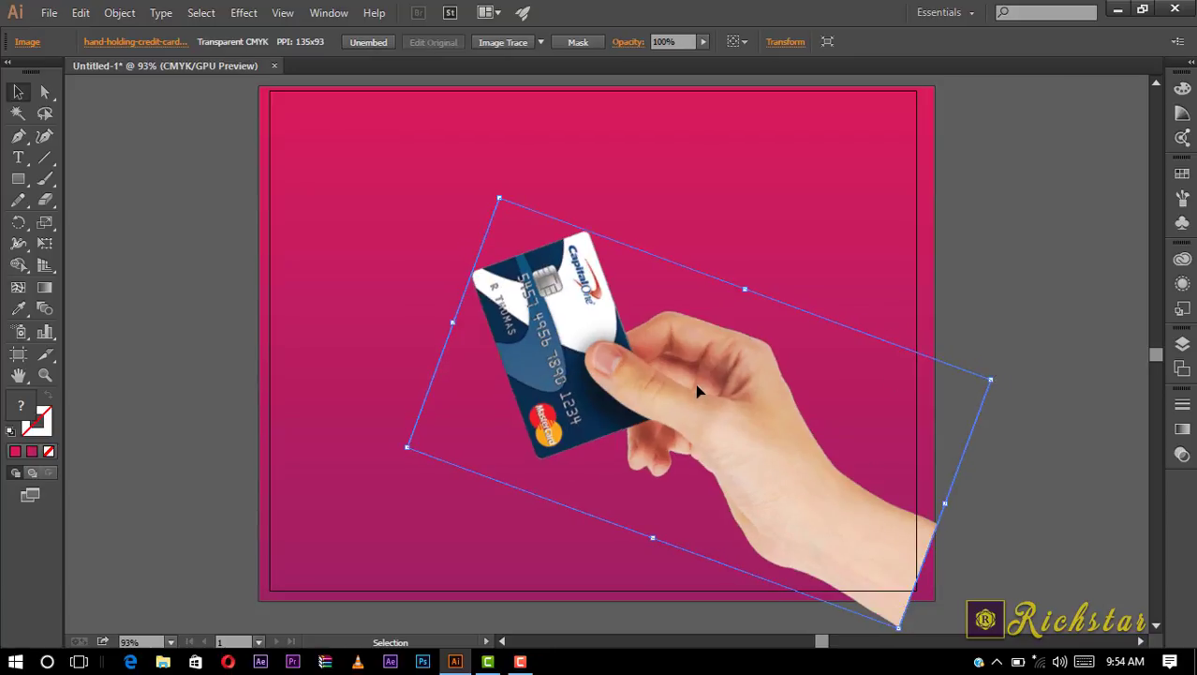
drag(696, 384, 708, 389)
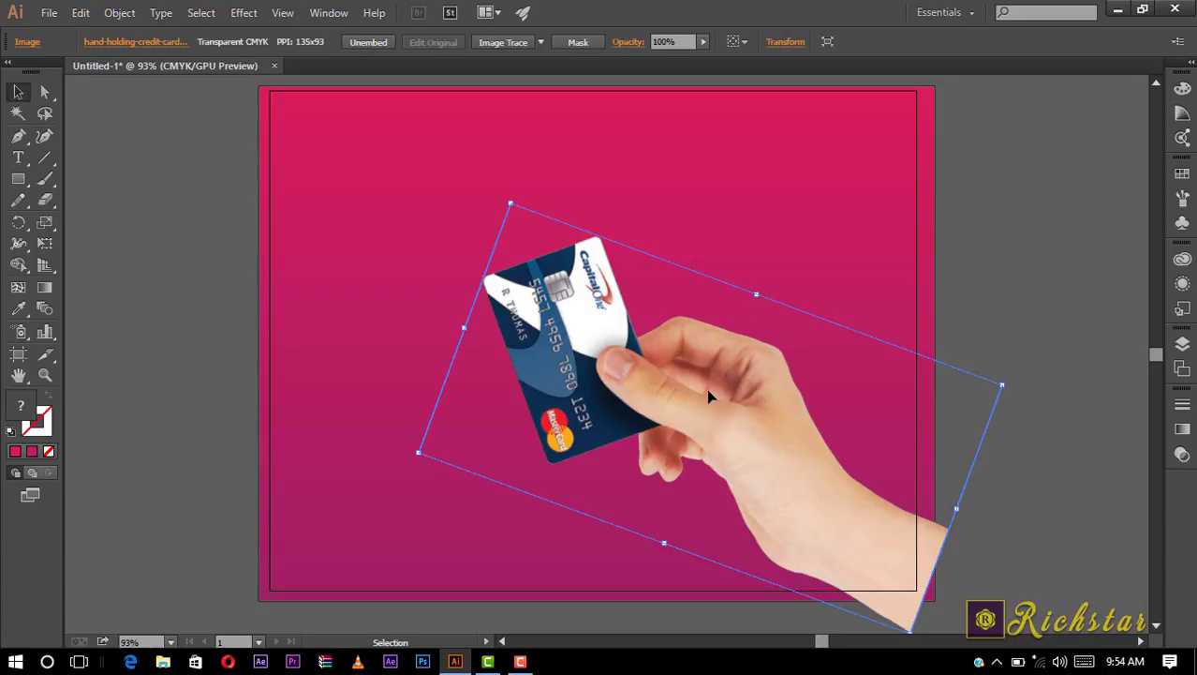
click(345, 323)
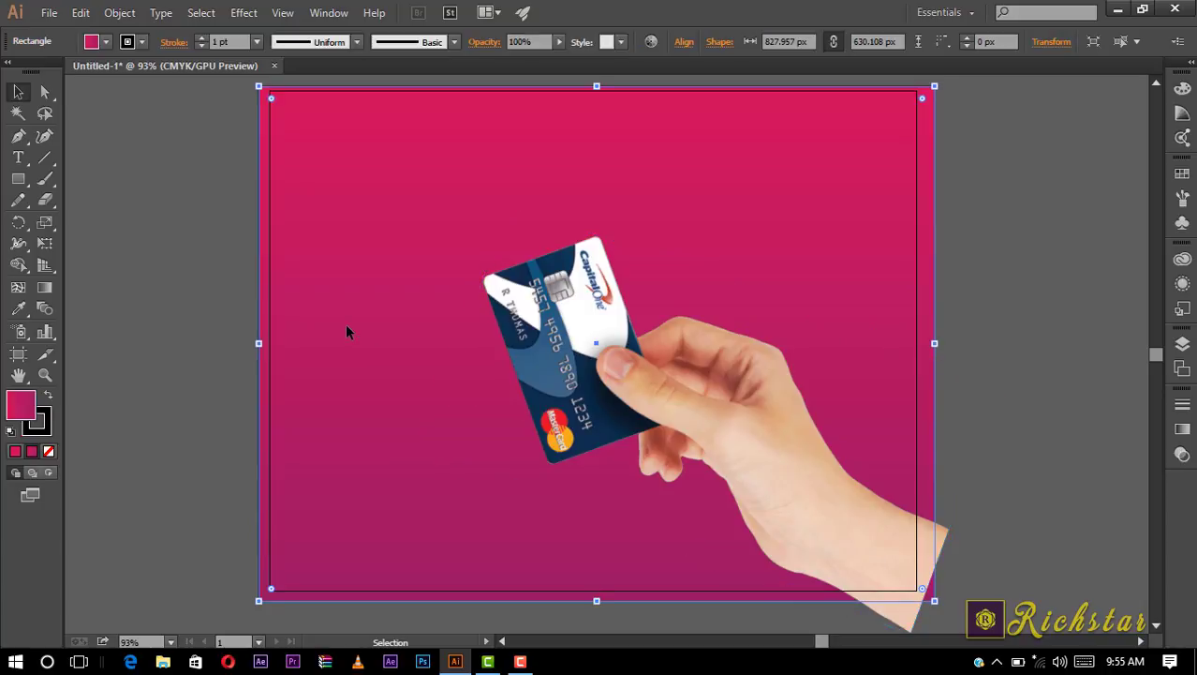
Draw a long, thin black-filled ellipse above the credit card.
key(ctrl+2)
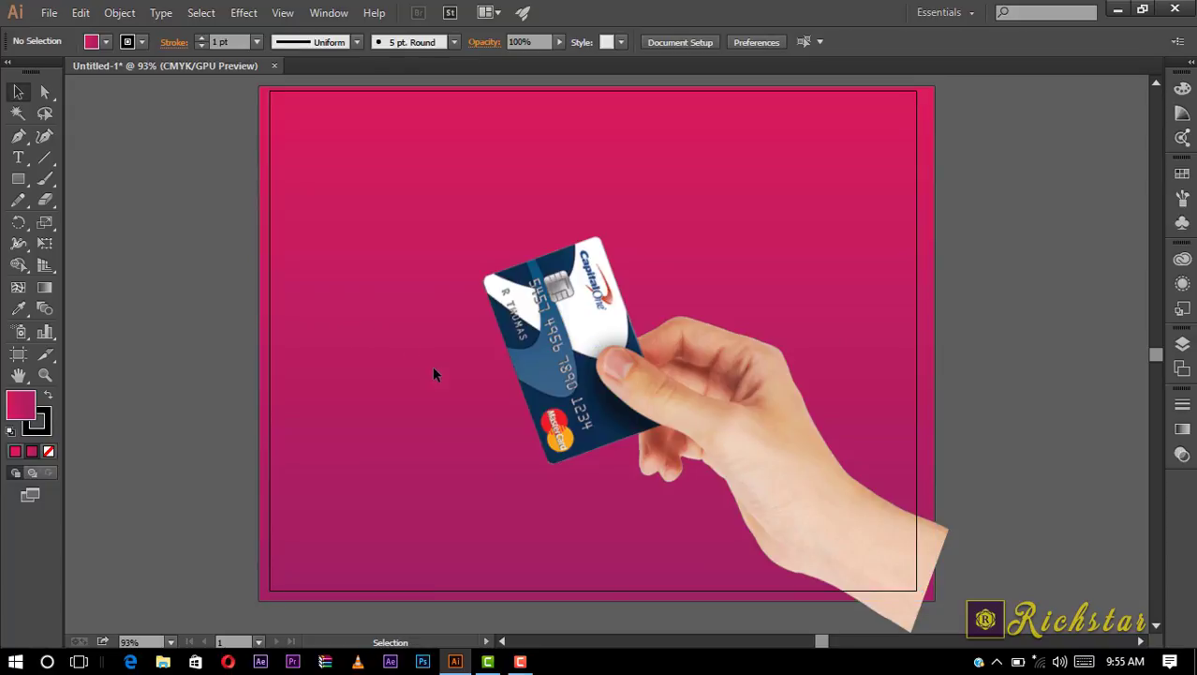
click(663, 408)
click(396, 299)
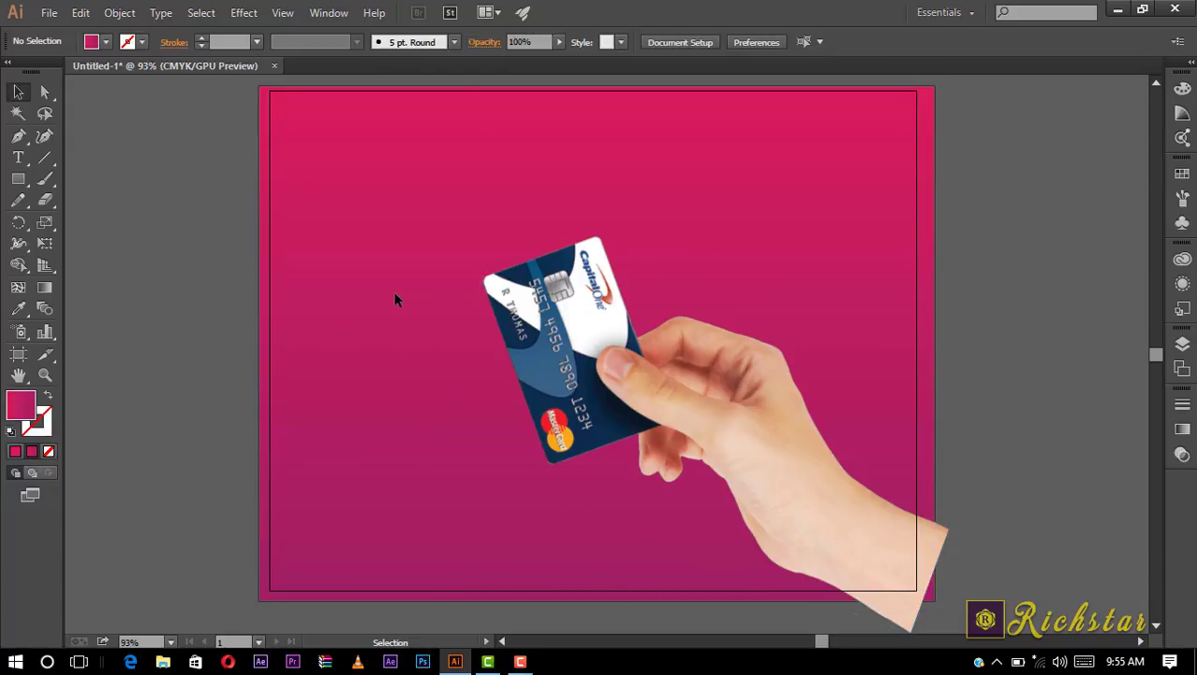
click(22, 184)
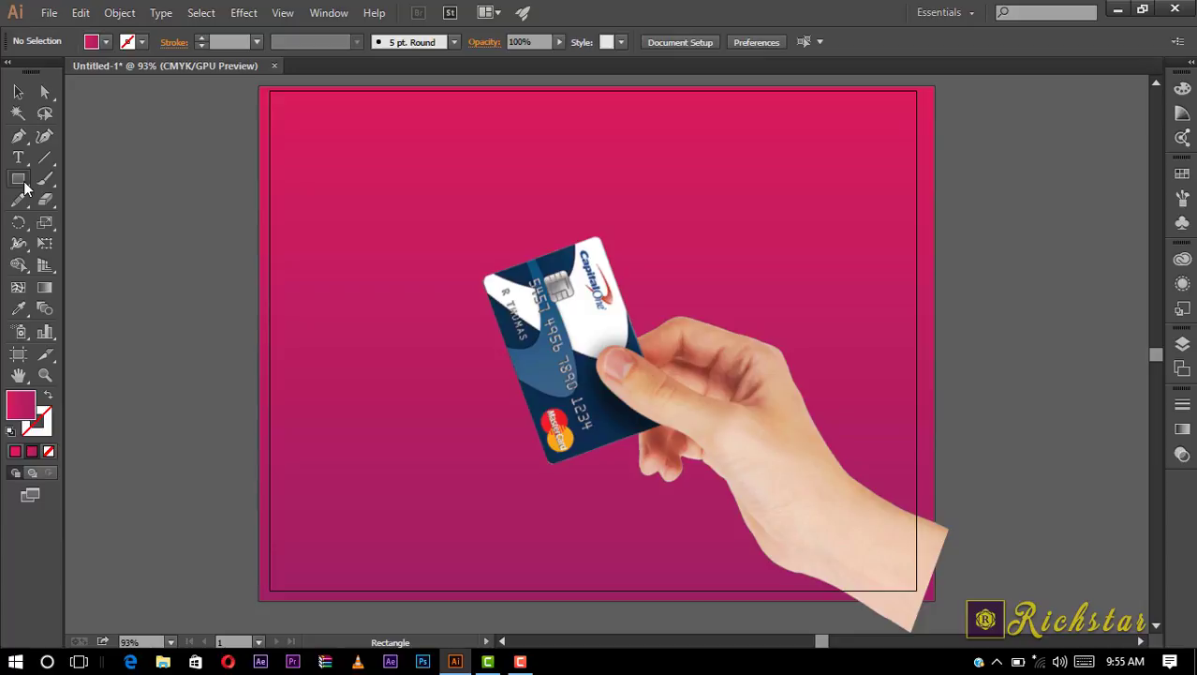
drag(24, 187, 124, 224)
drag(323, 207, 562, 223)
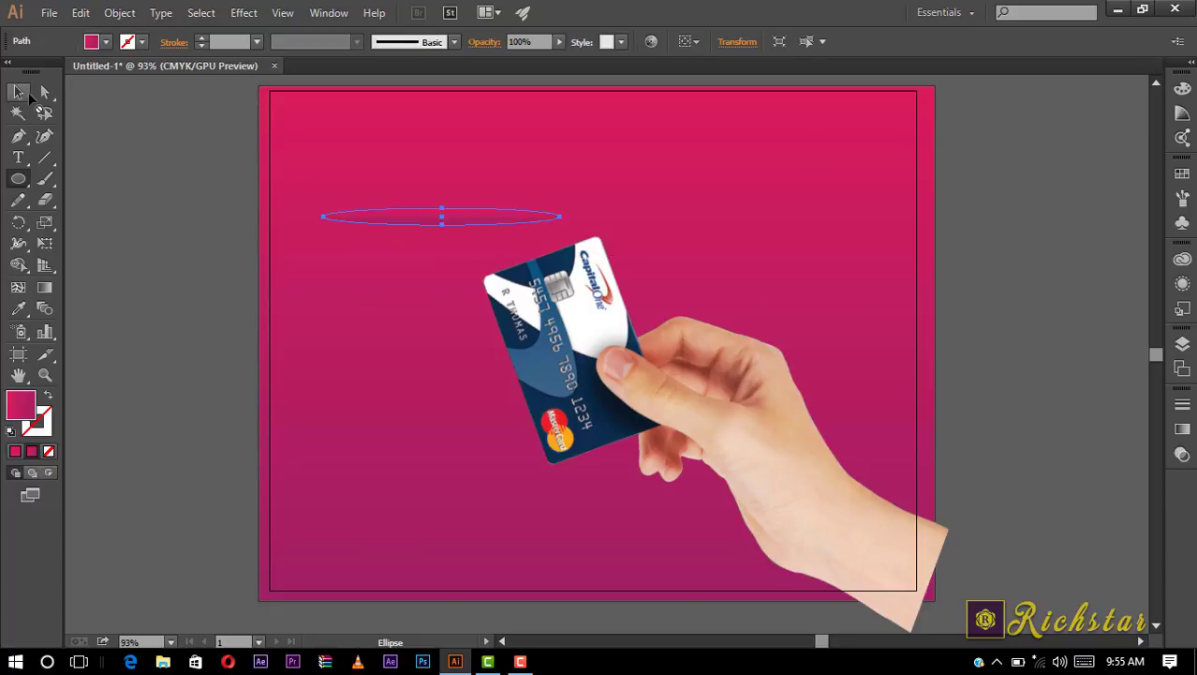
click(17, 91)
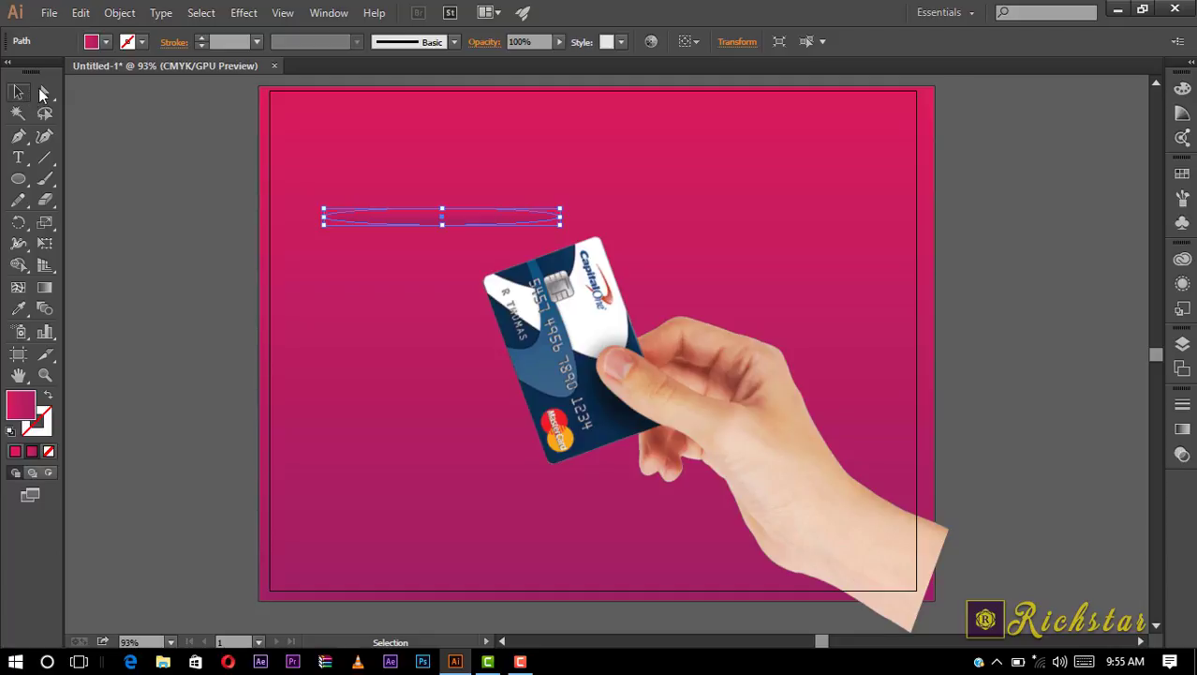
click(103, 42)
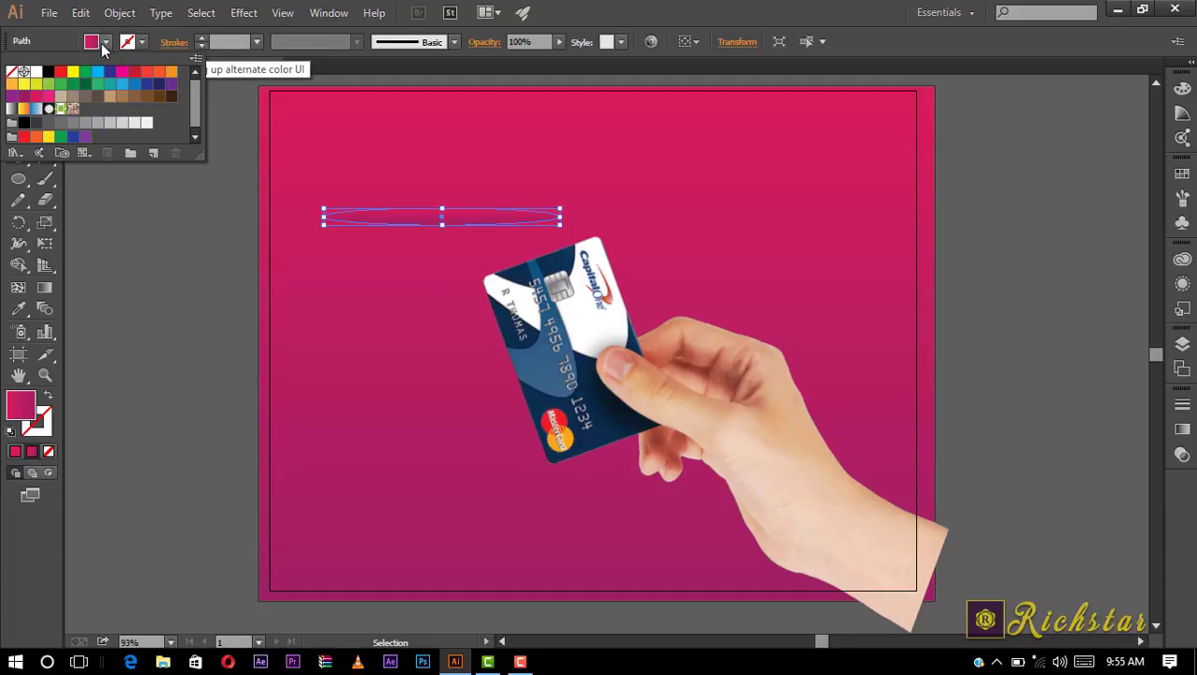
click(27, 126)
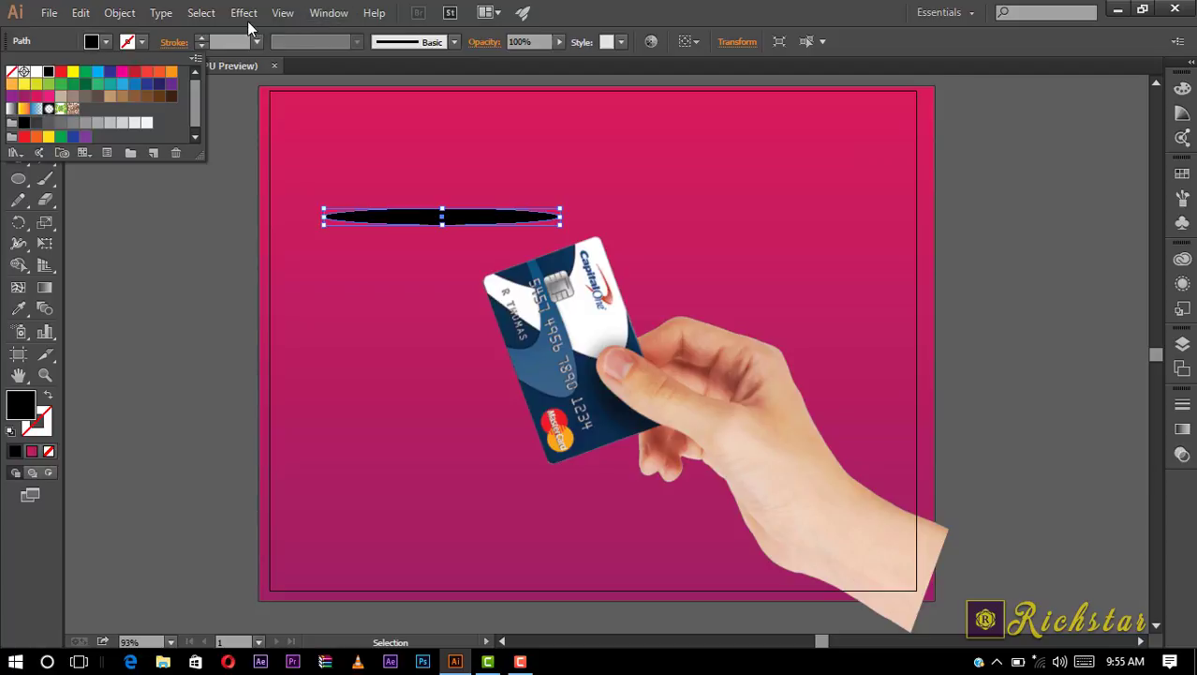
Apply a Gaussian Blur with a 20-pixel radius to the black ellipse.
click(251, 12)
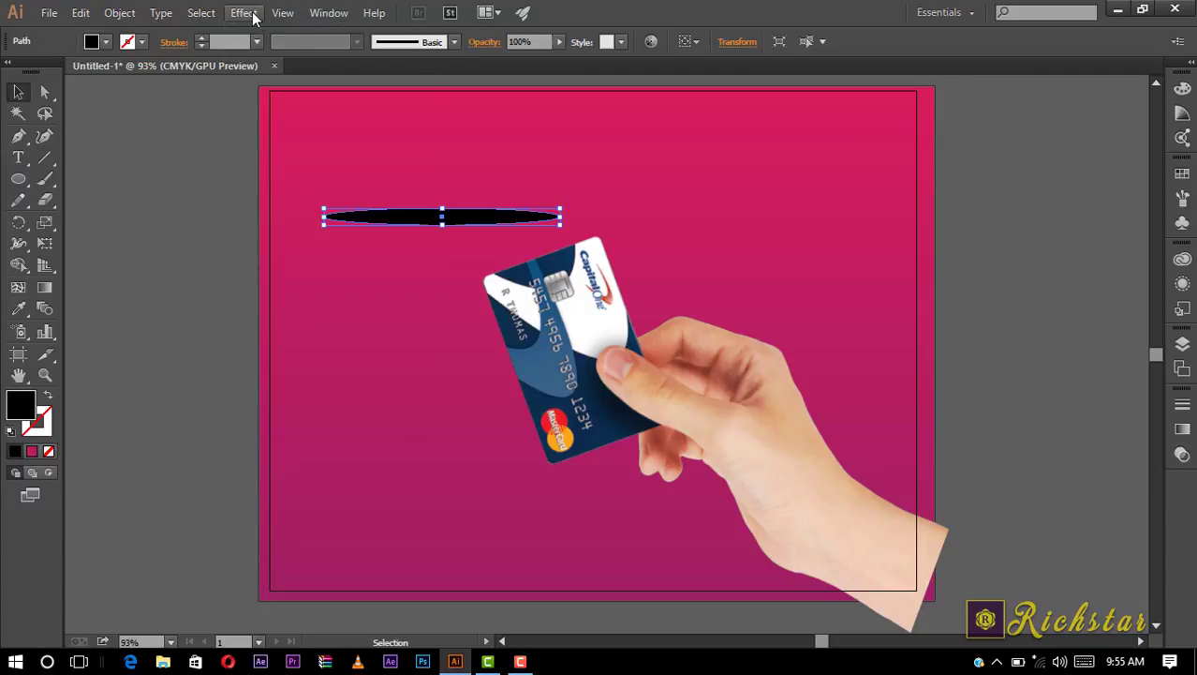
click(251, 12)
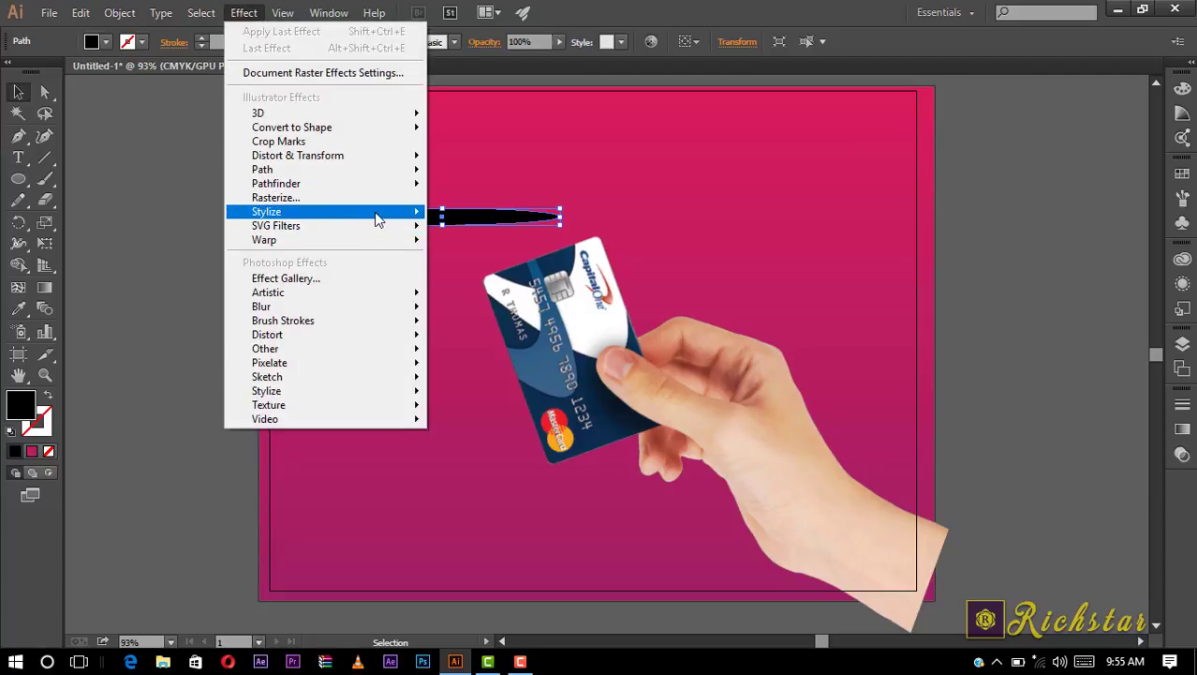
mouse_move(282, 307)
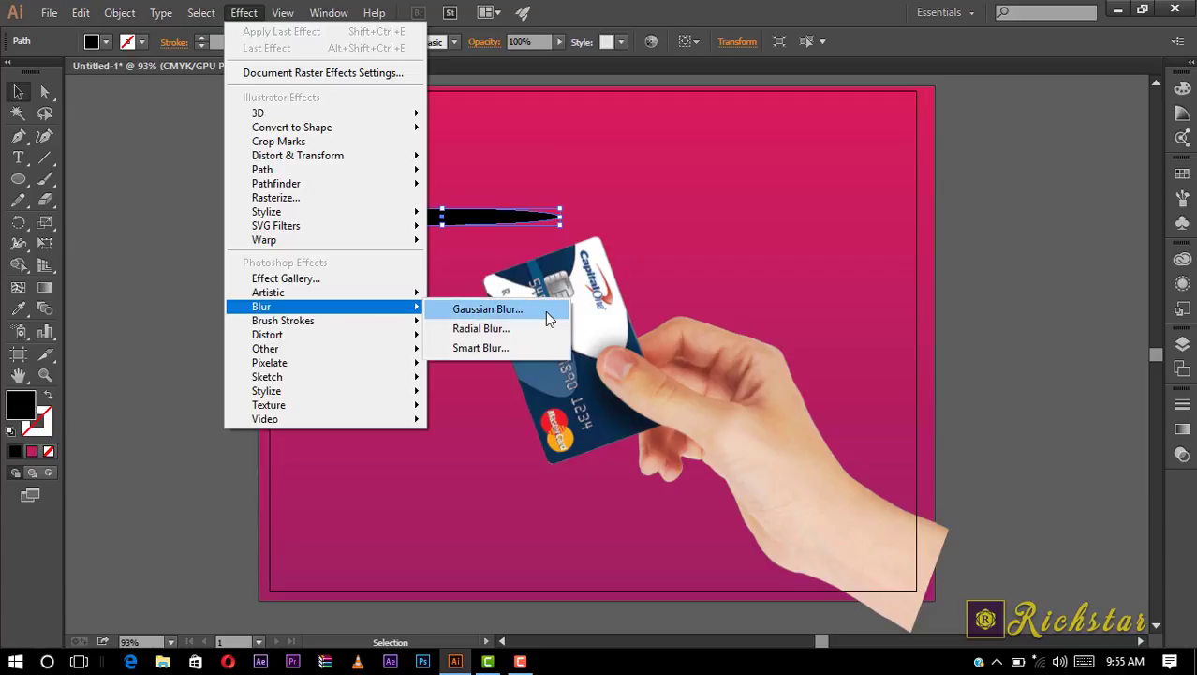
click(548, 313)
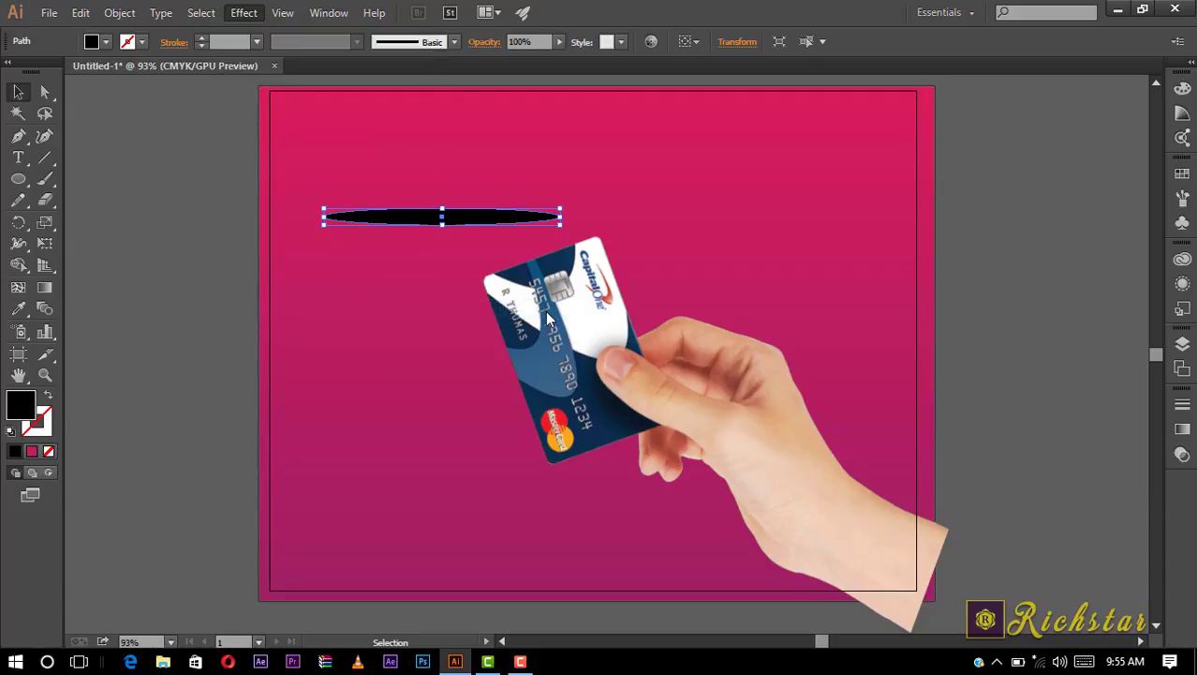
click(523, 663)
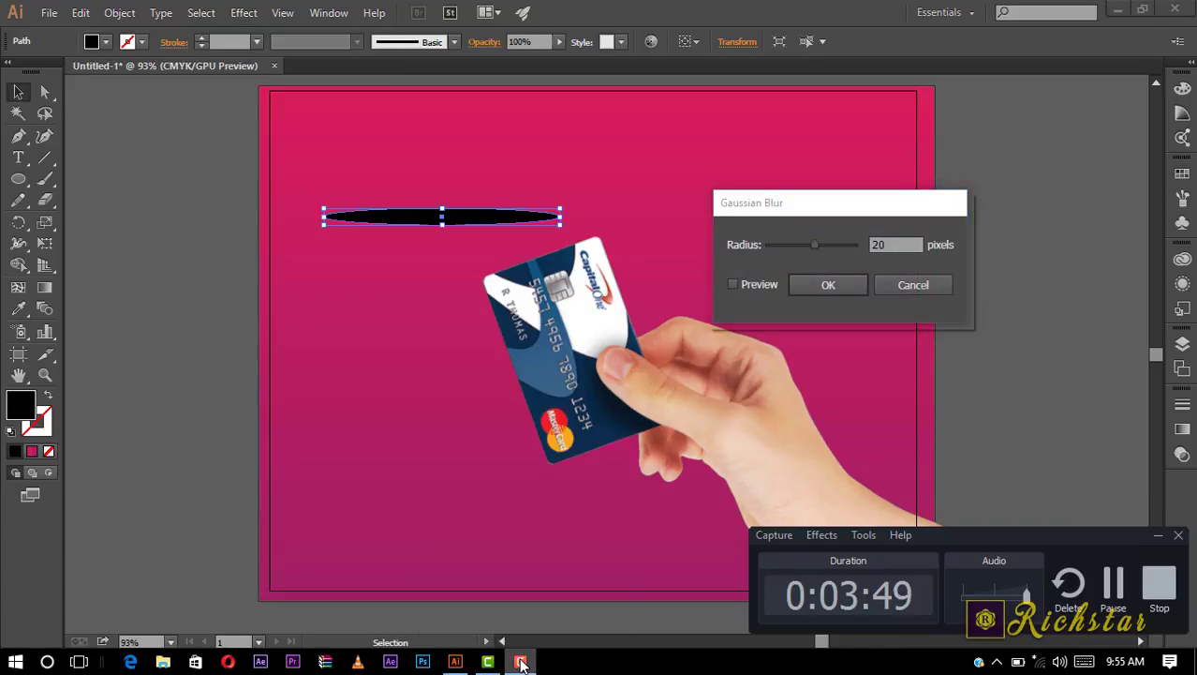
click(739, 290)
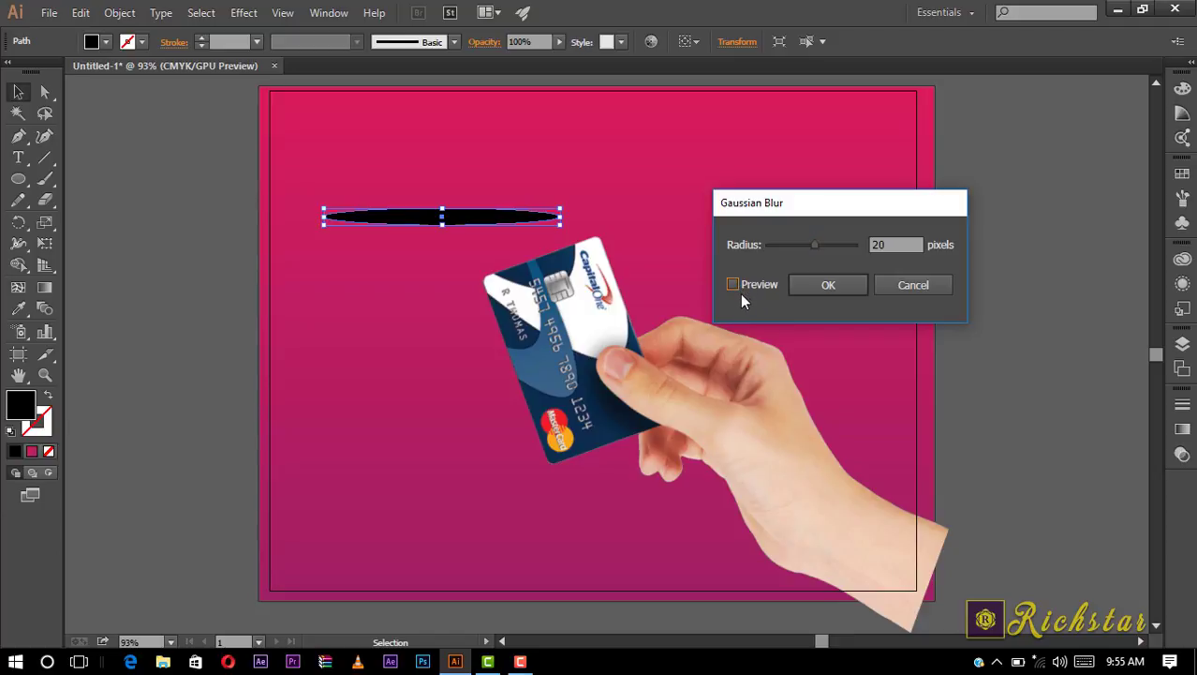
click(736, 284)
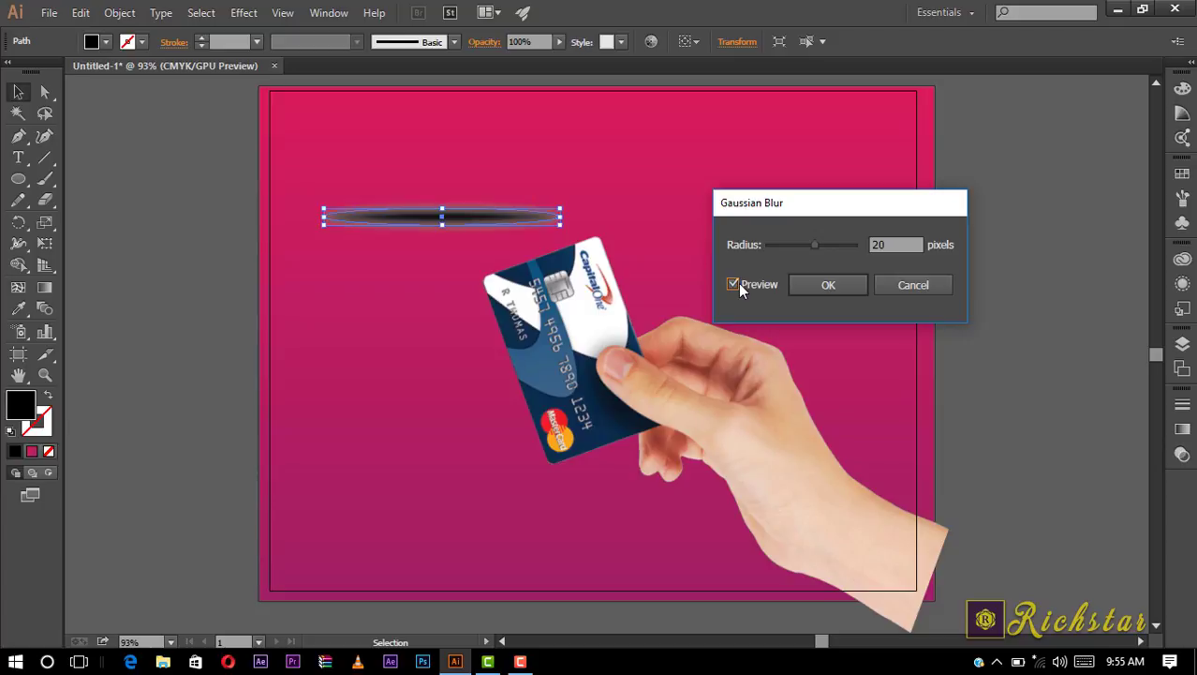
click(825, 281)
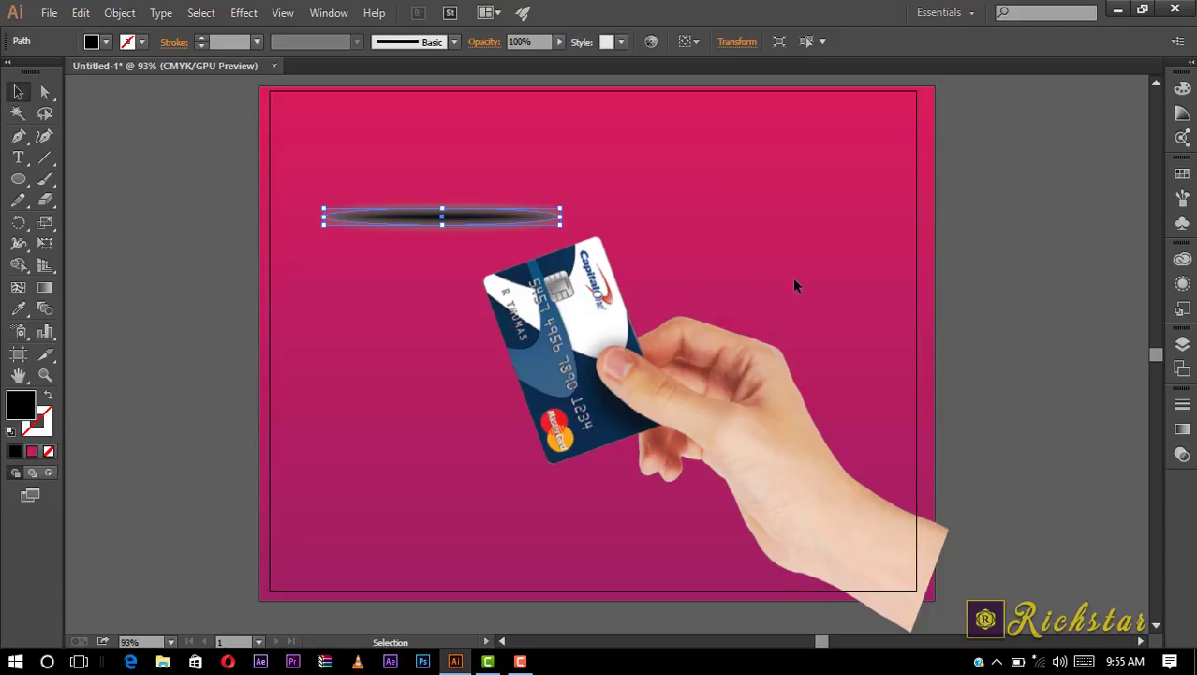
click(244, 12)
click(449, 94)
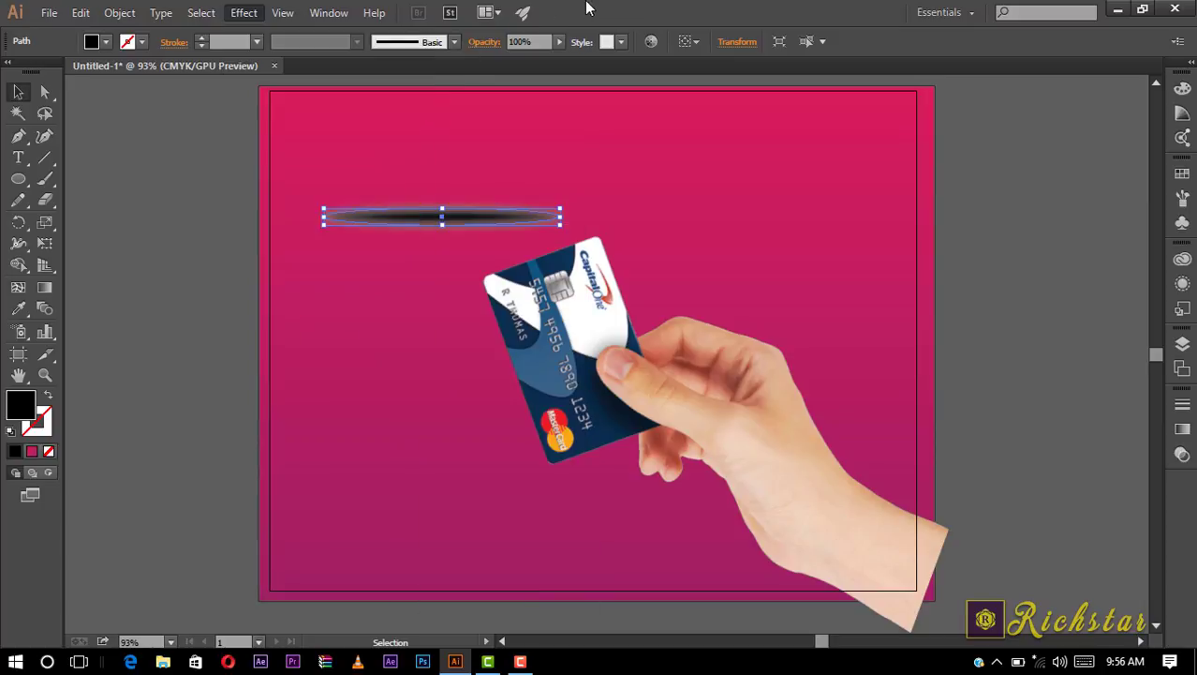
Set the blurred ellipse's blend mode to Multiply.
click(480, 44)
click(368, 71)
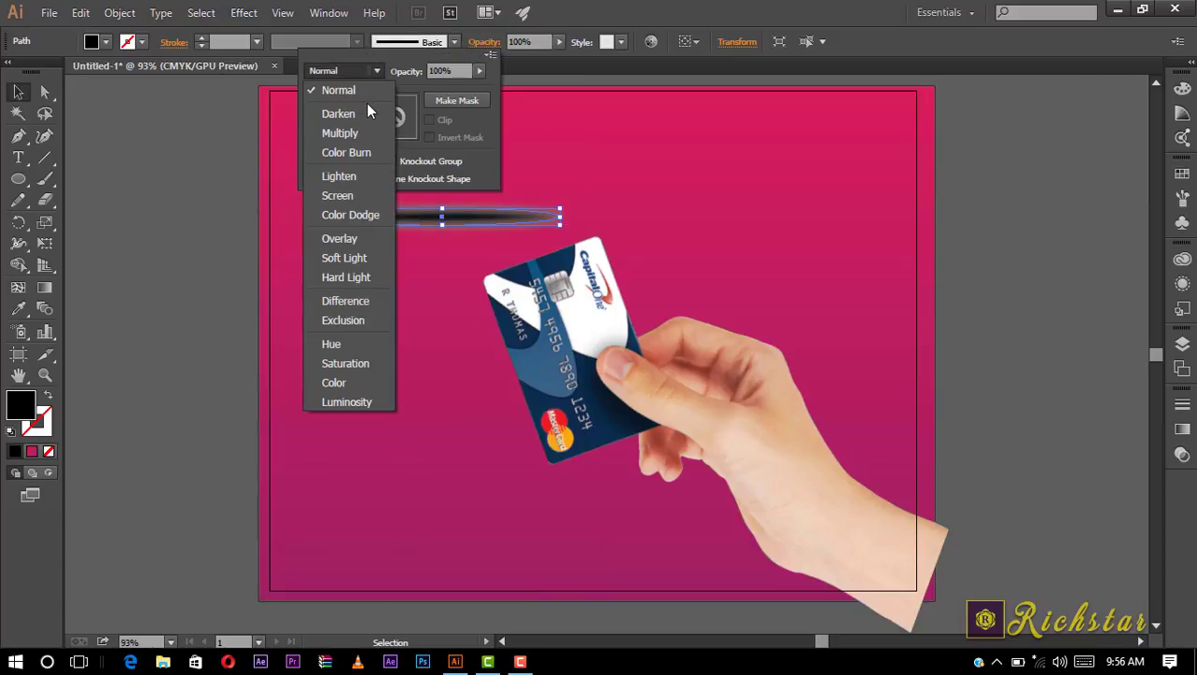
click(357, 134)
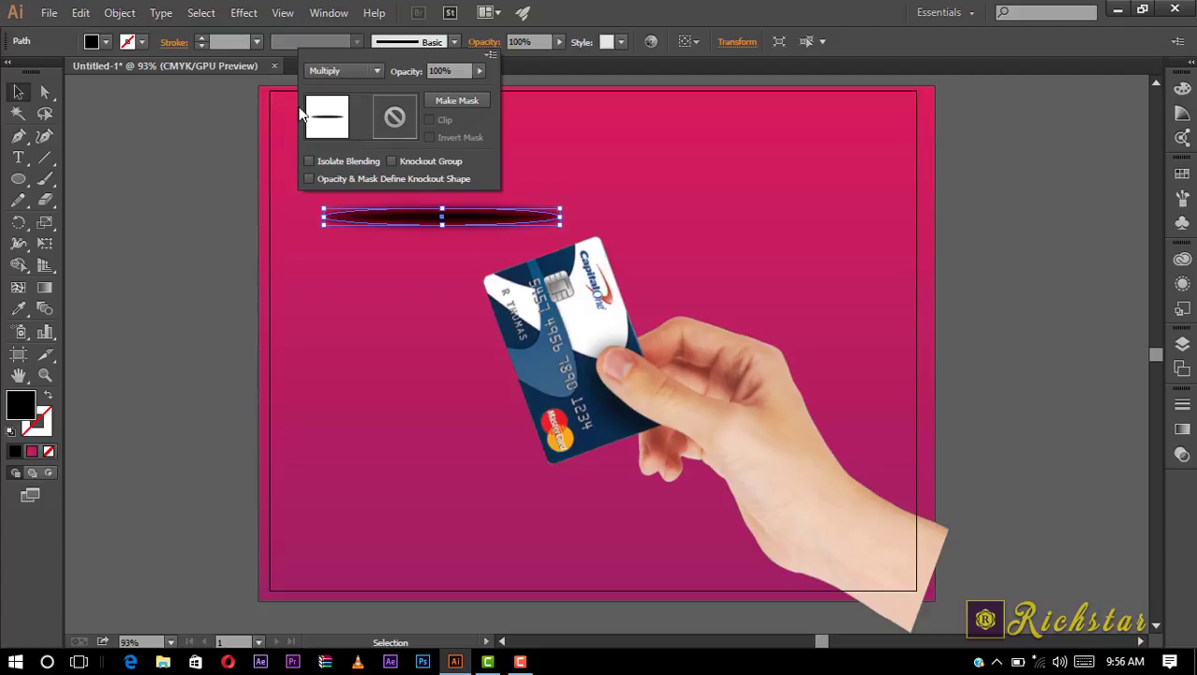
click(541, 71)
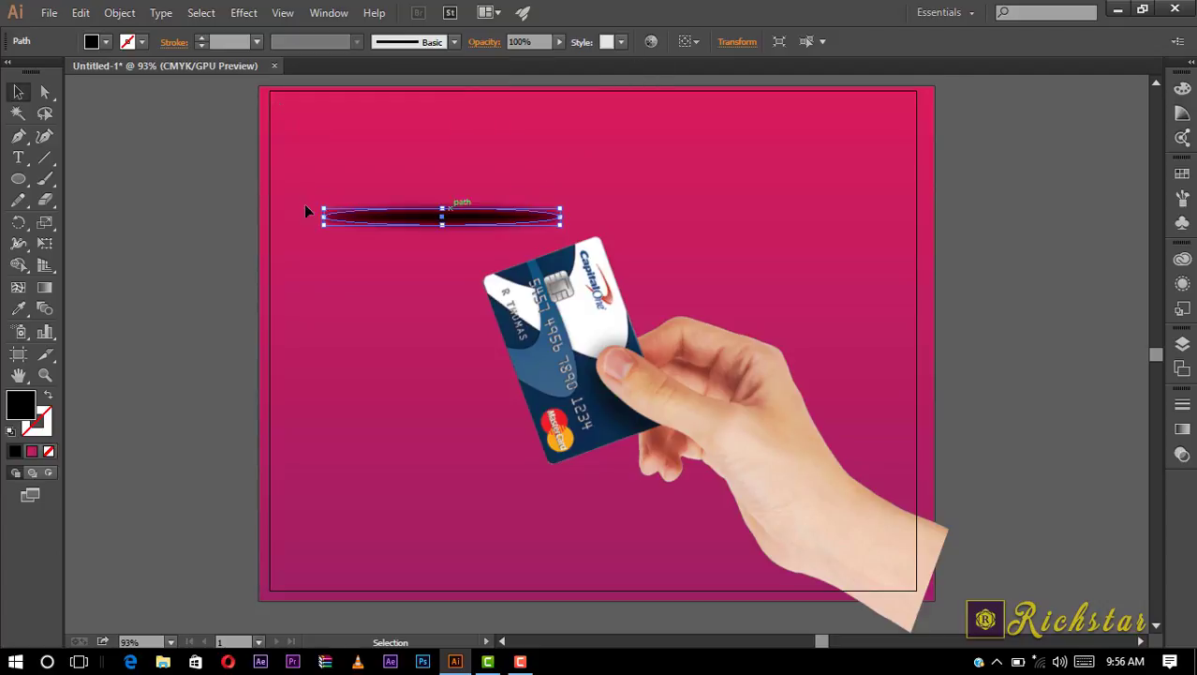
Rotate the ellipse about 19° and move it down across the card's top edge.
click(233, 211)
drag(440, 216, 526, 252)
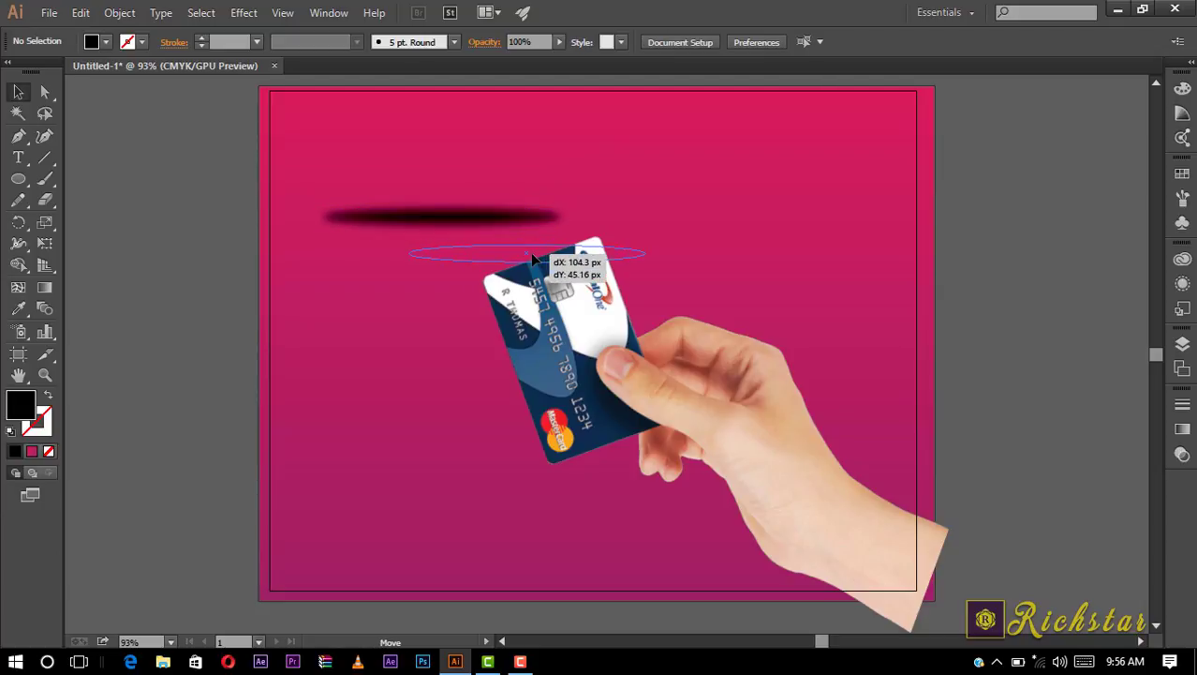
drag(404, 267, 392, 320)
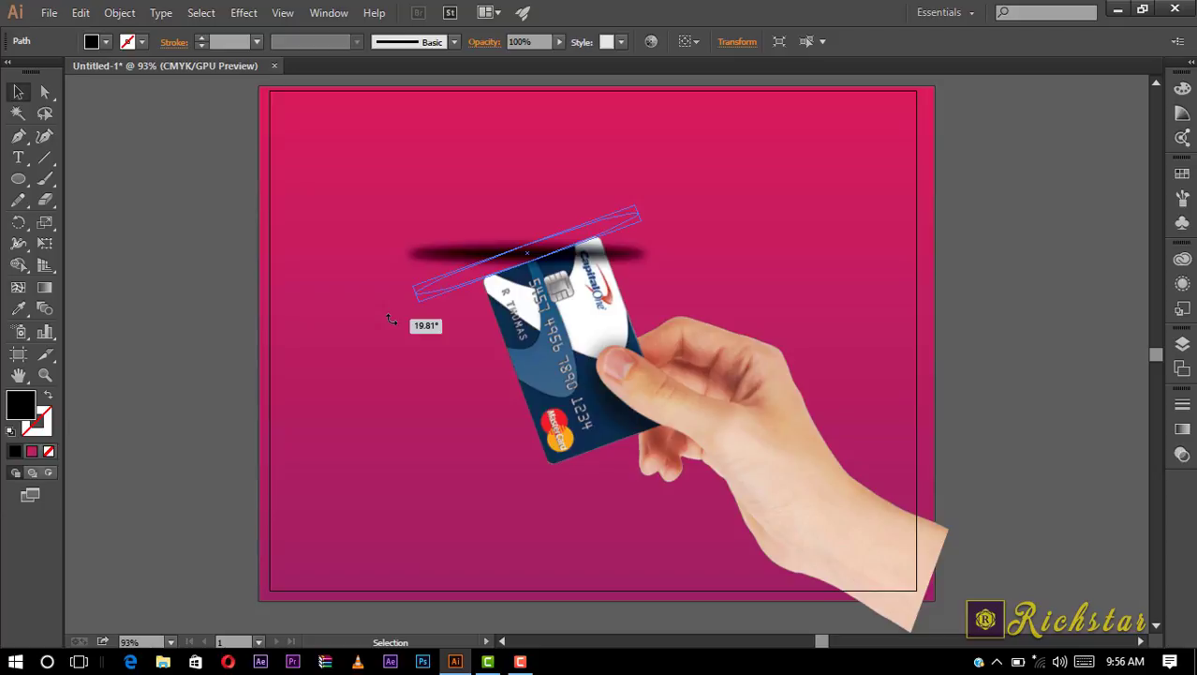
drag(591, 330, 591, 329)
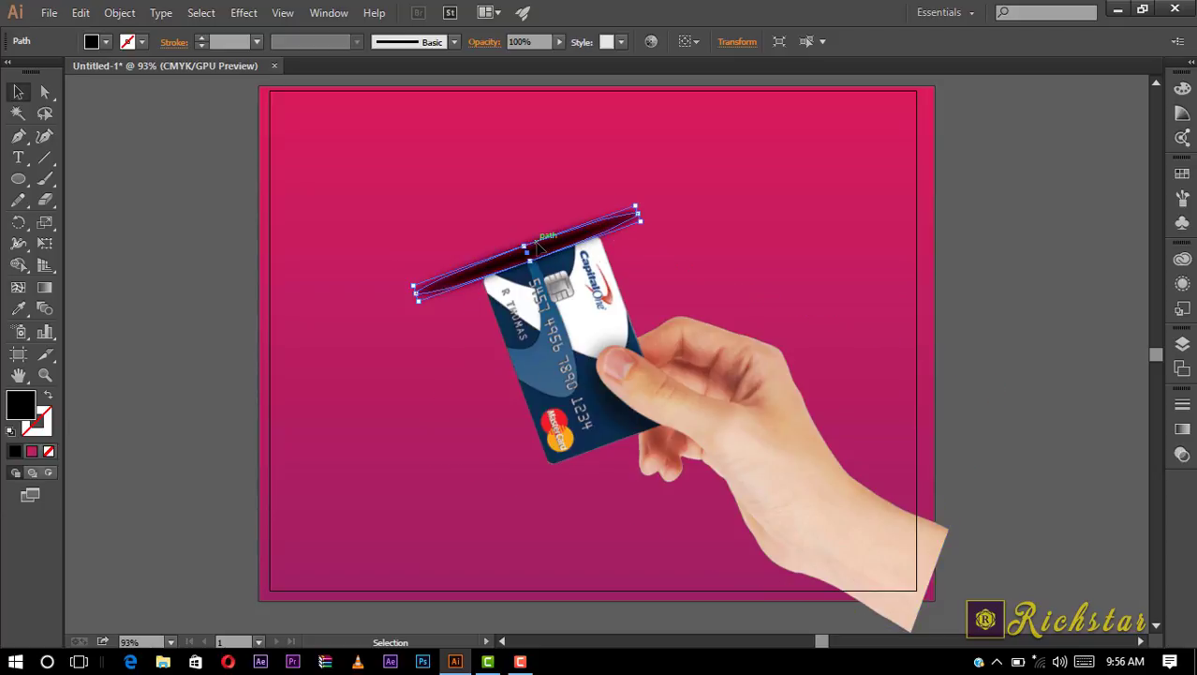
drag(538, 244, 539, 247)
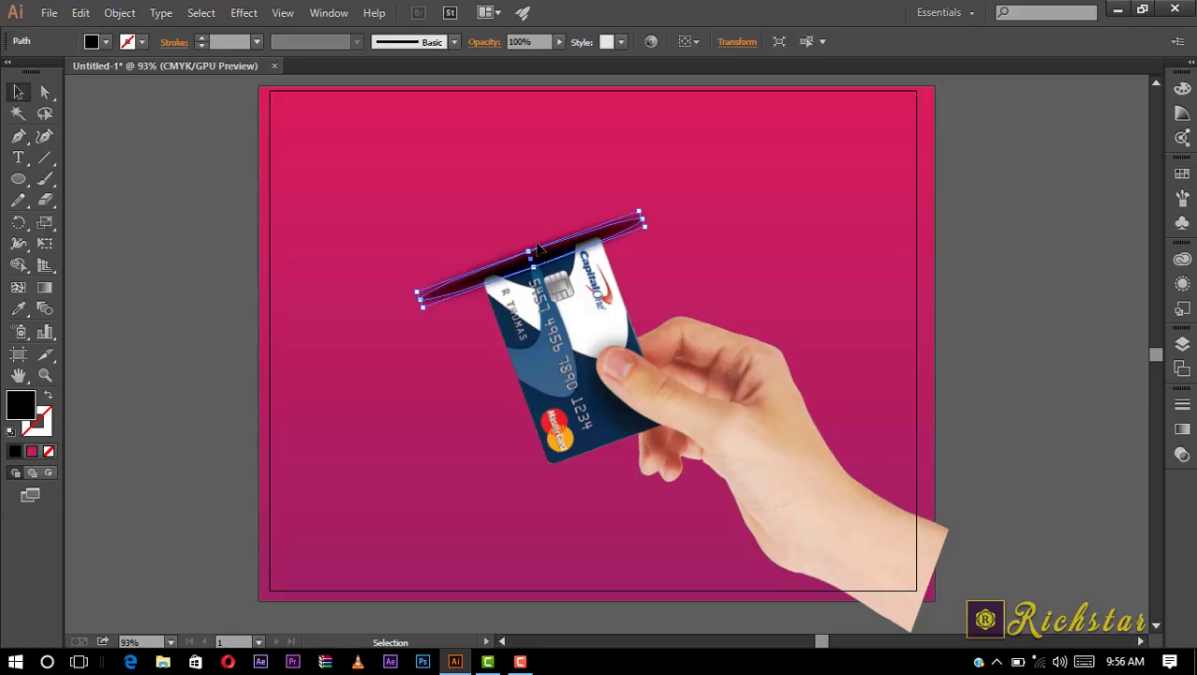
key(Right)
key(Right)
key(Right)
key(Down)
key(Down)
key(Down)
key(Down)
key(Down)
key(Down)
key(Down)
key(Down)
key(Down)
key(Down)
key(Down)
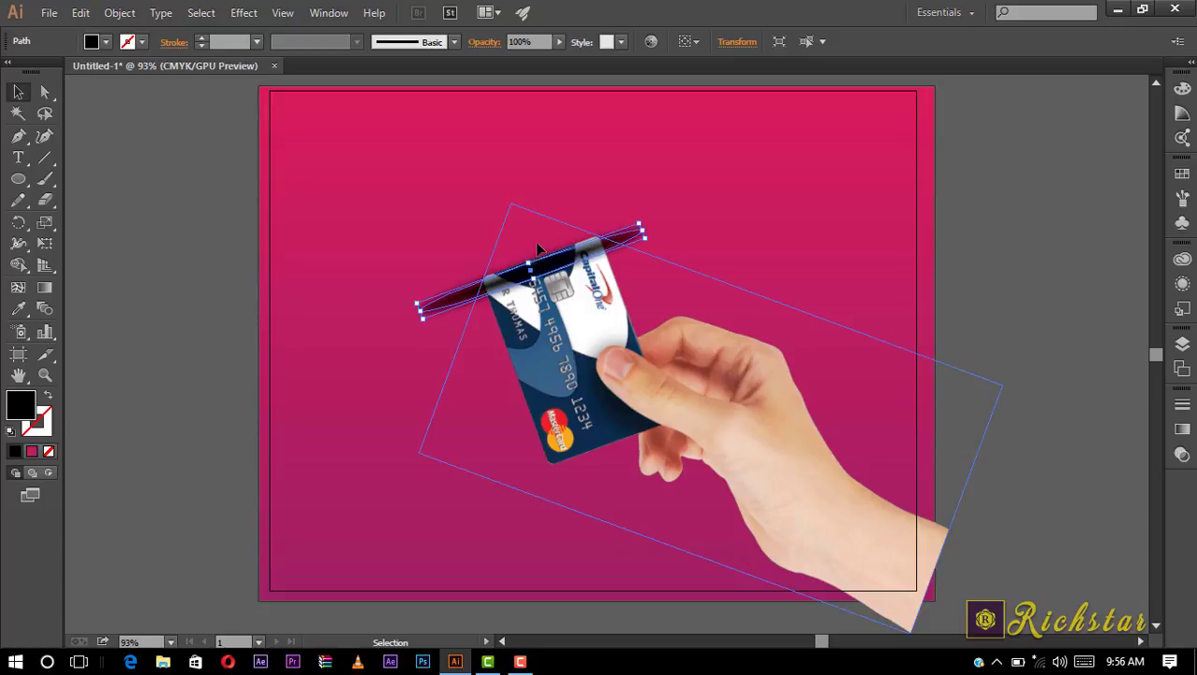
click(141, 214)
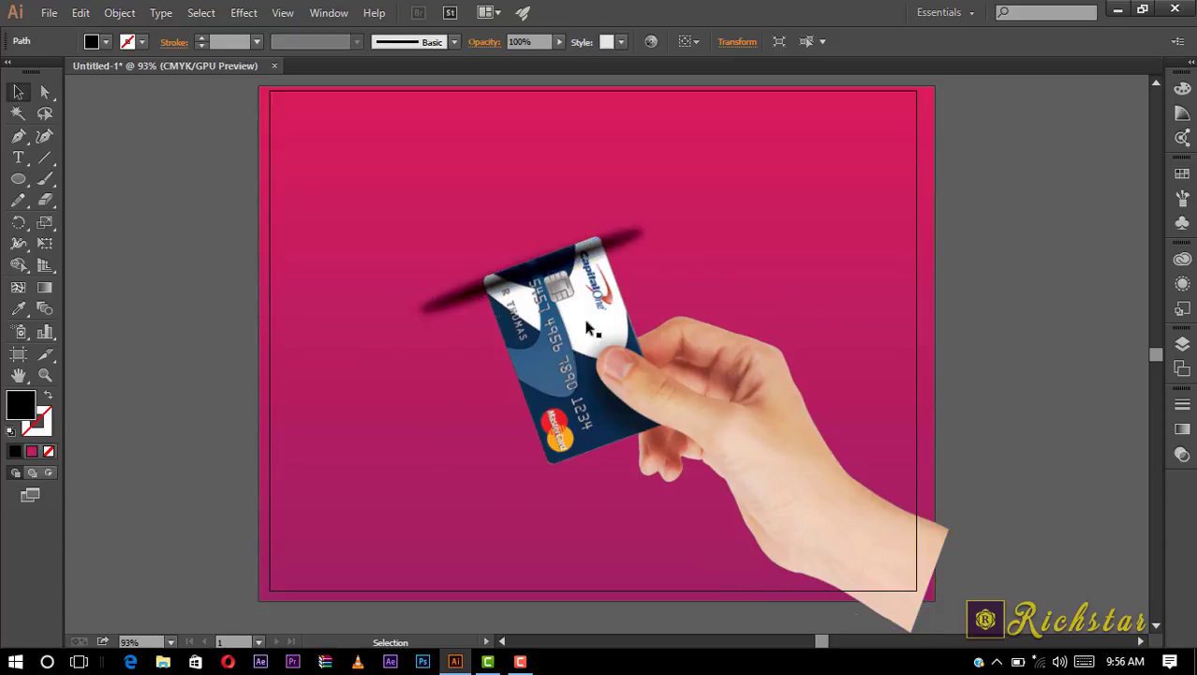
drag(542, 278, 555, 286)
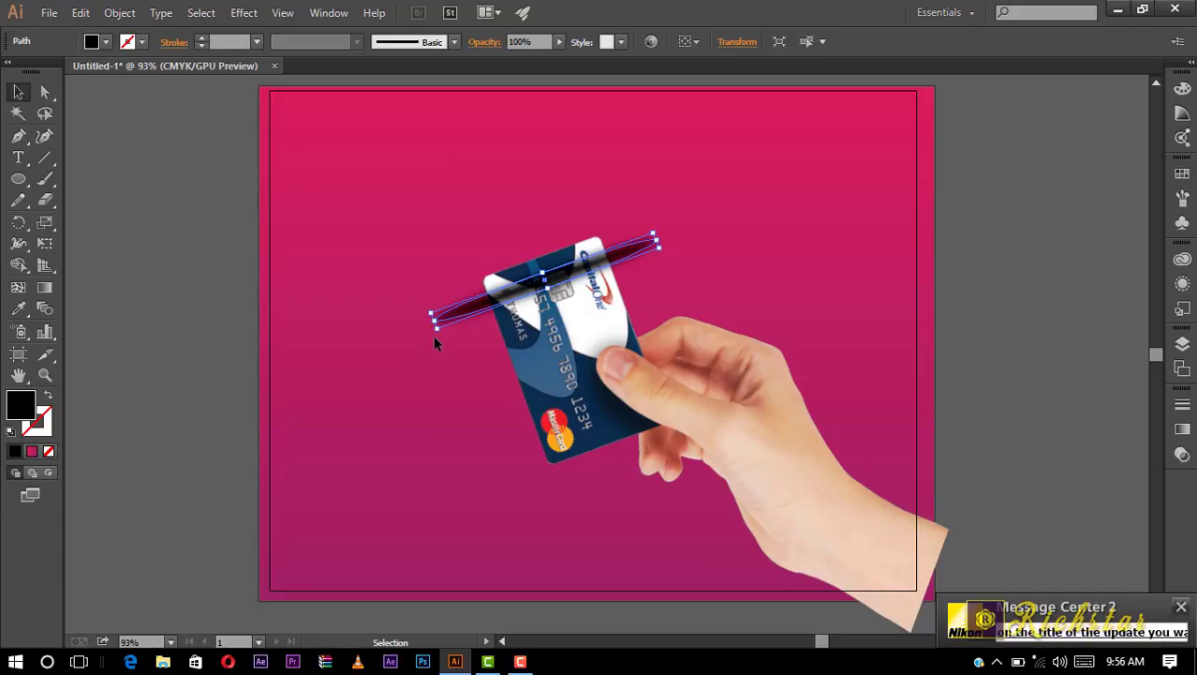
drag(433, 337, 446, 342)
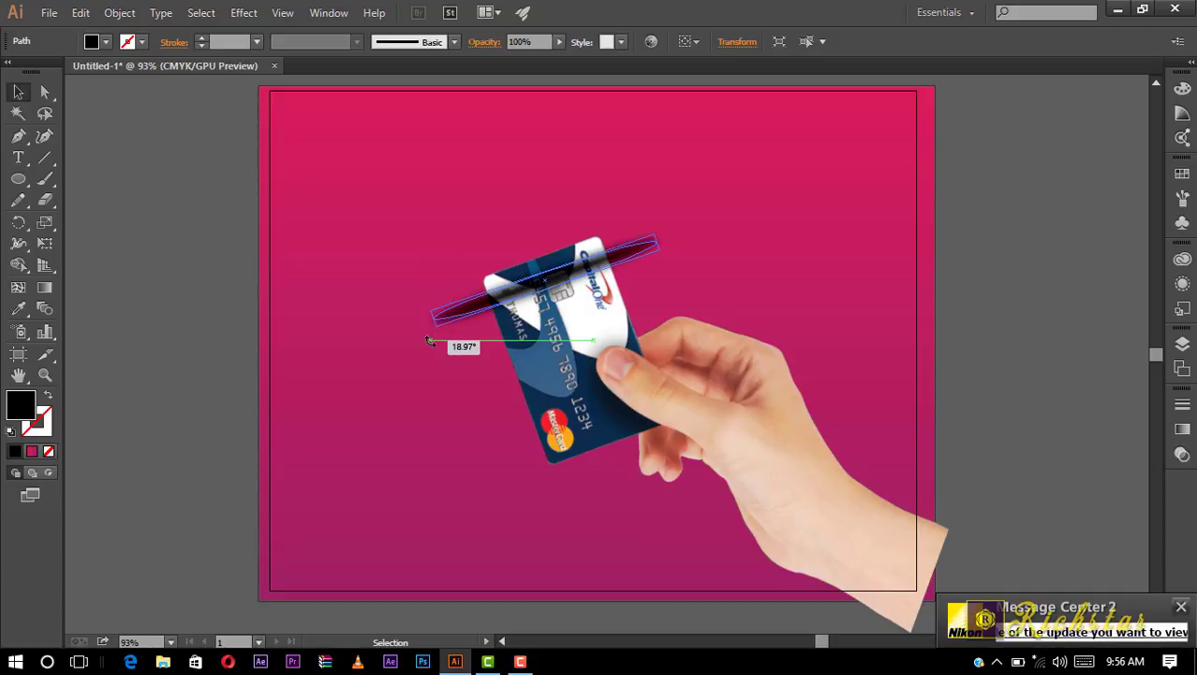
drag(446, 342, 444, 339)
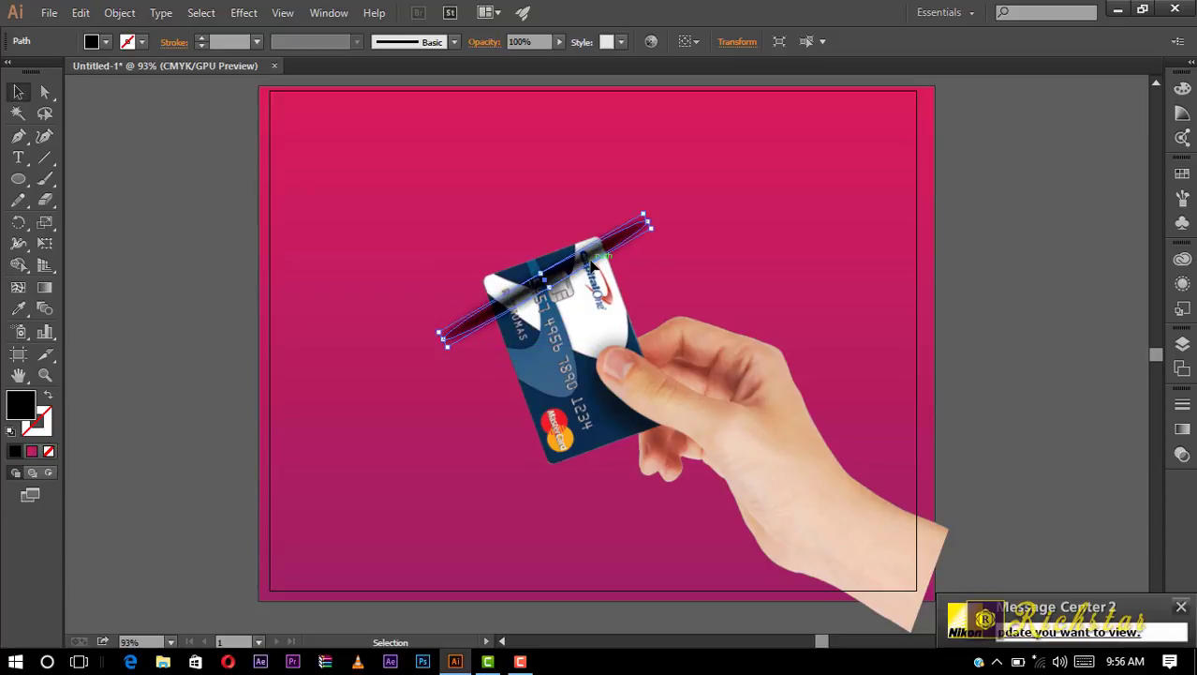
drag(587, 267, 583, 271)
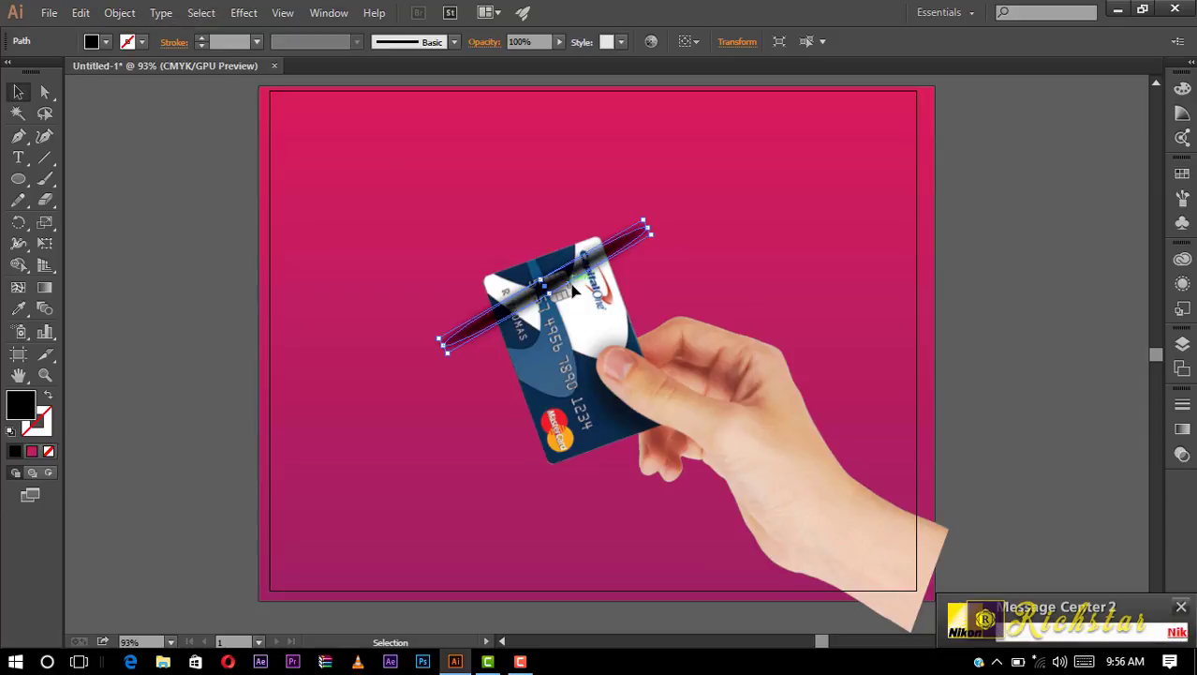
Copy the slot ellipse and paste it in front of the original.
click(80, 12)
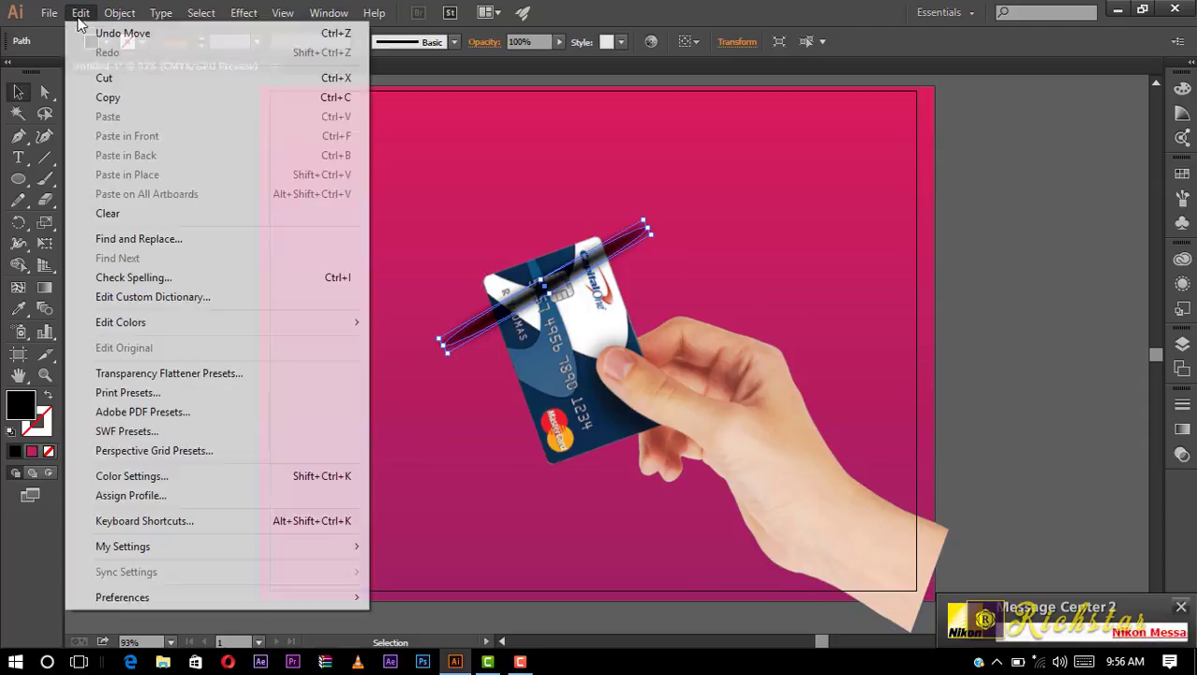
click(99, 99)
click(81, 12)
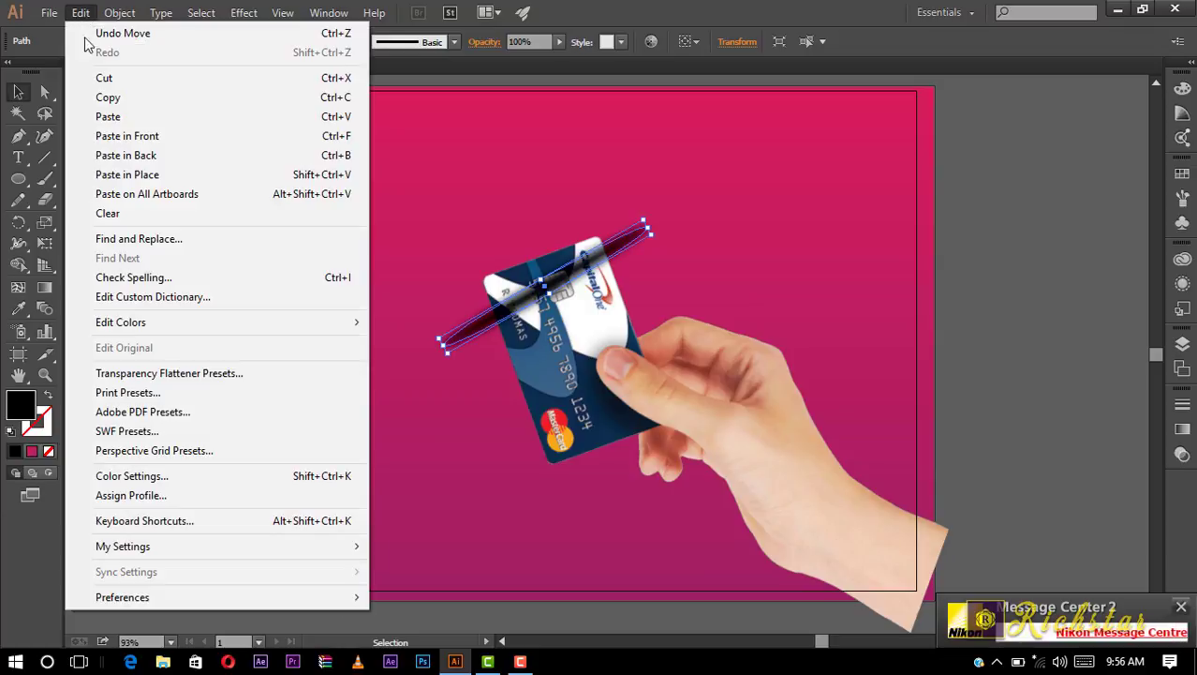
click(158, 139)
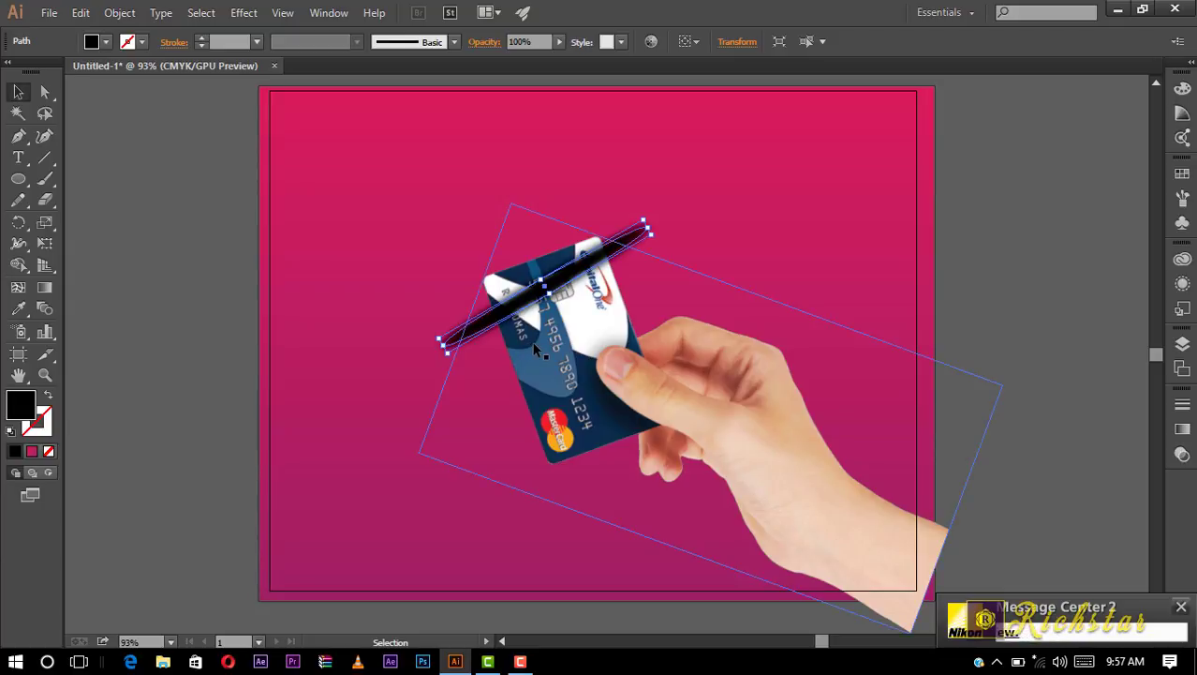
Bring the hand-and-card image forward above the black slot stroke.
click(566, 413)
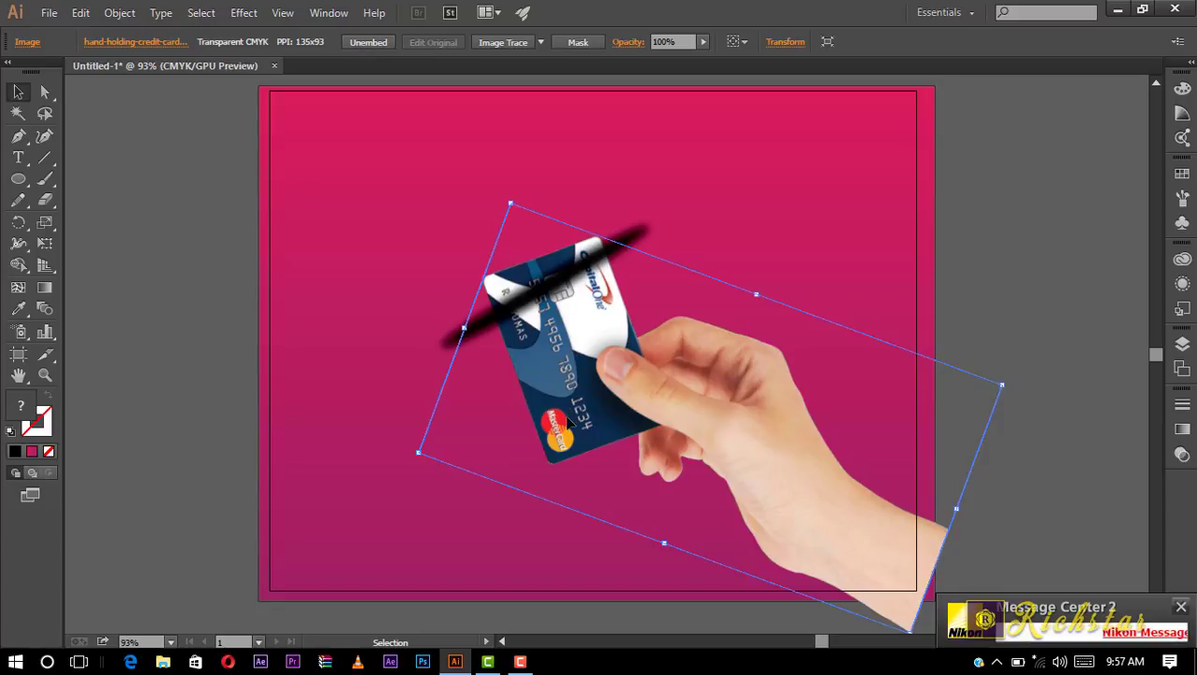
click(644, 234)
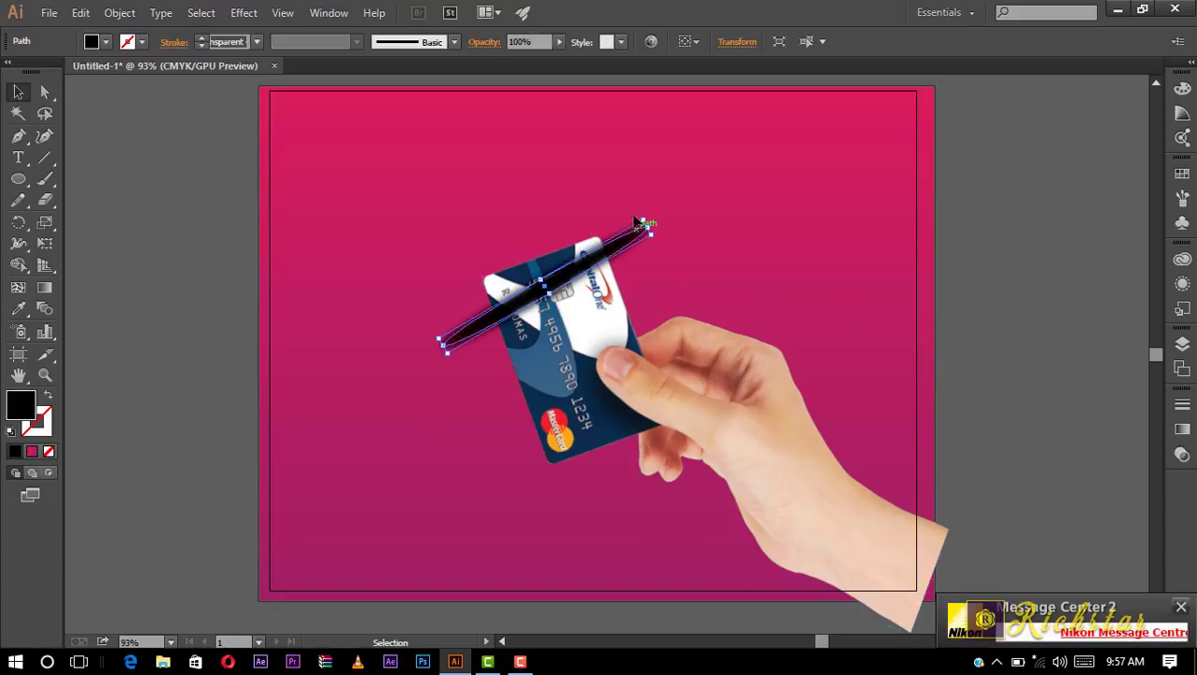
click(598, 391)
right_click(598, 391)
mouse_move(667, 496)
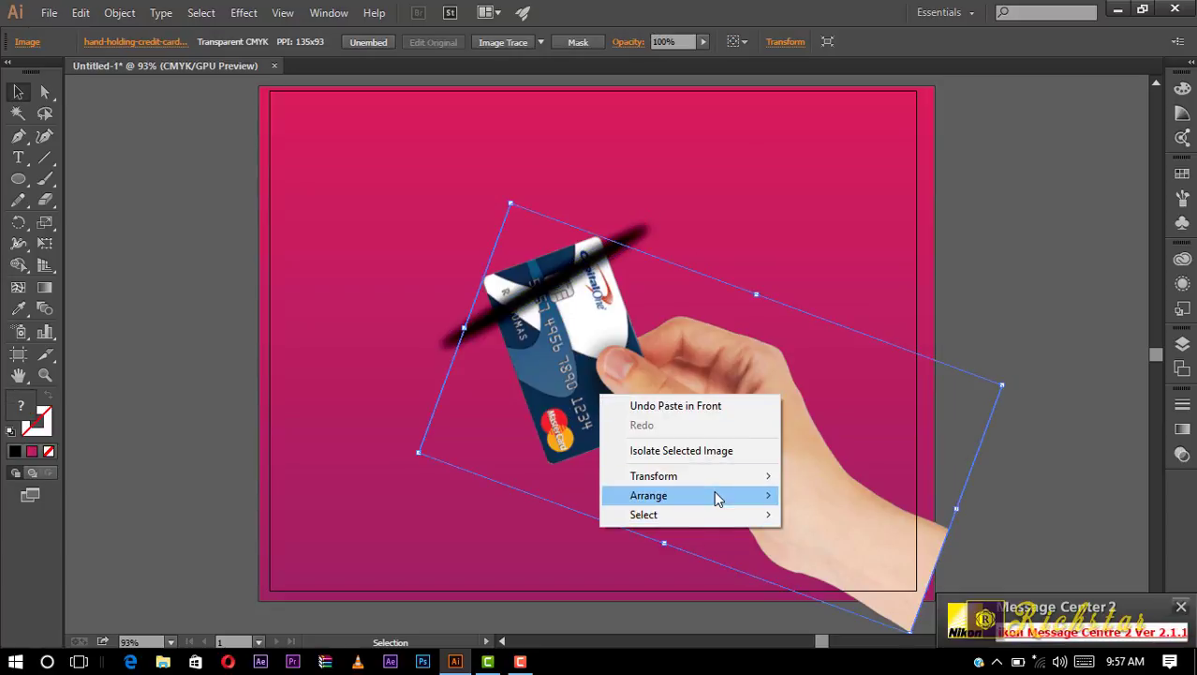
click(866, 515)
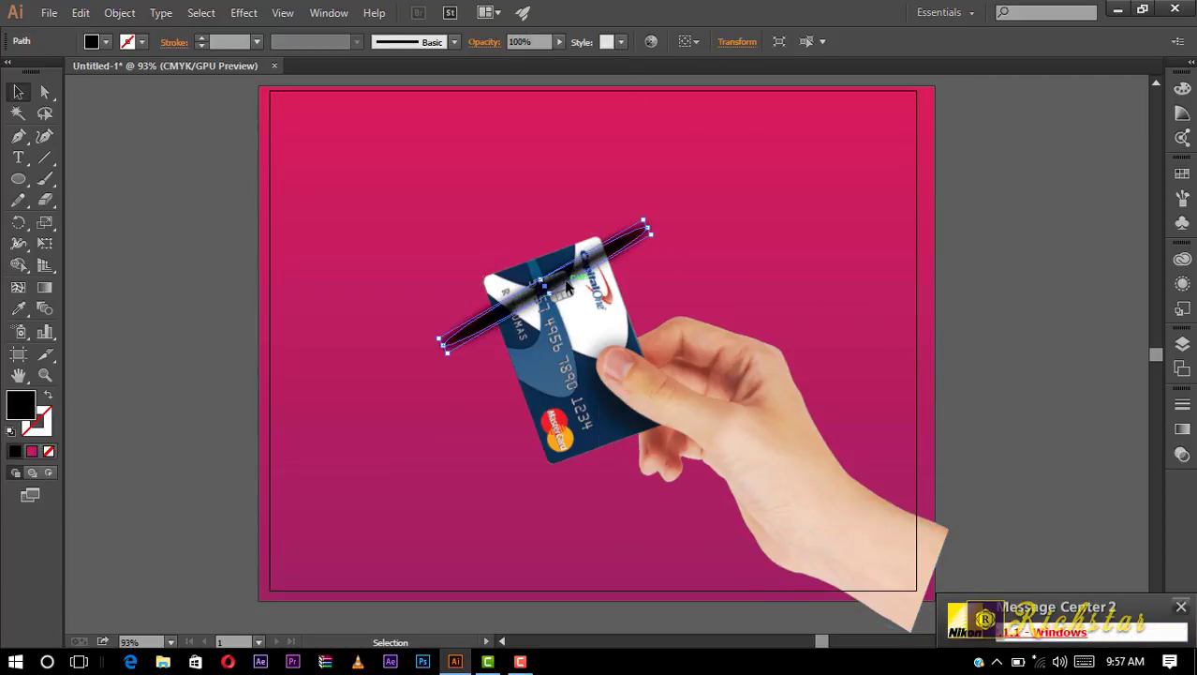
click(543, 285)
click(578, 351)
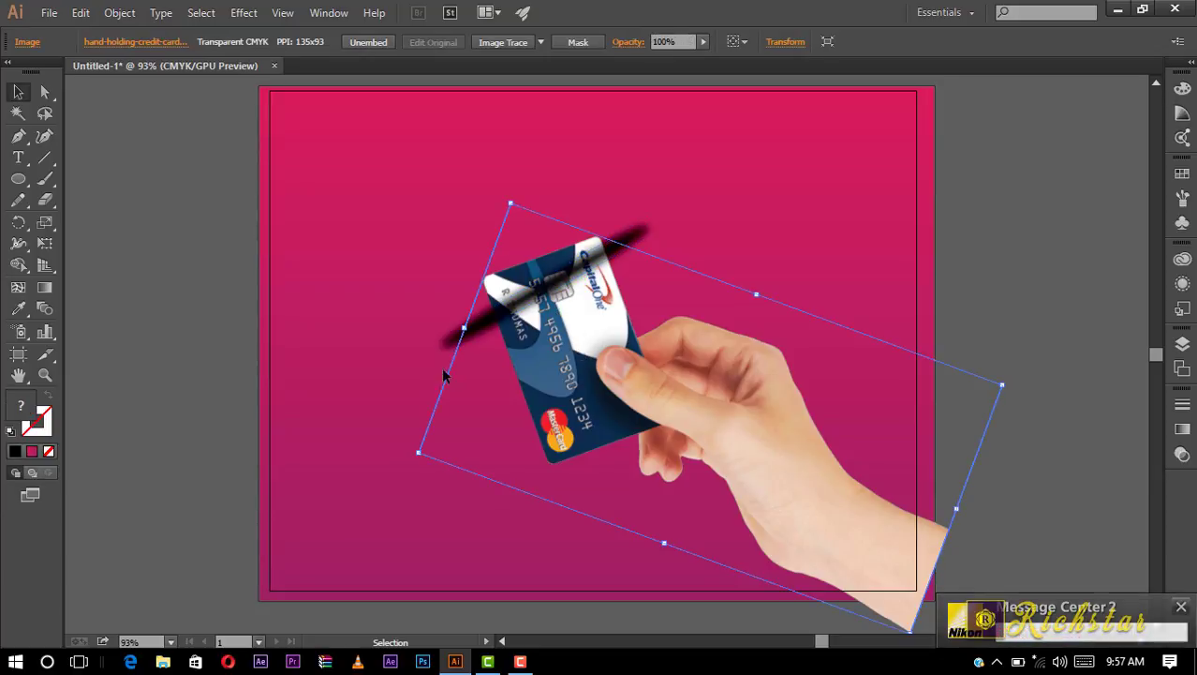
click(160, 301)
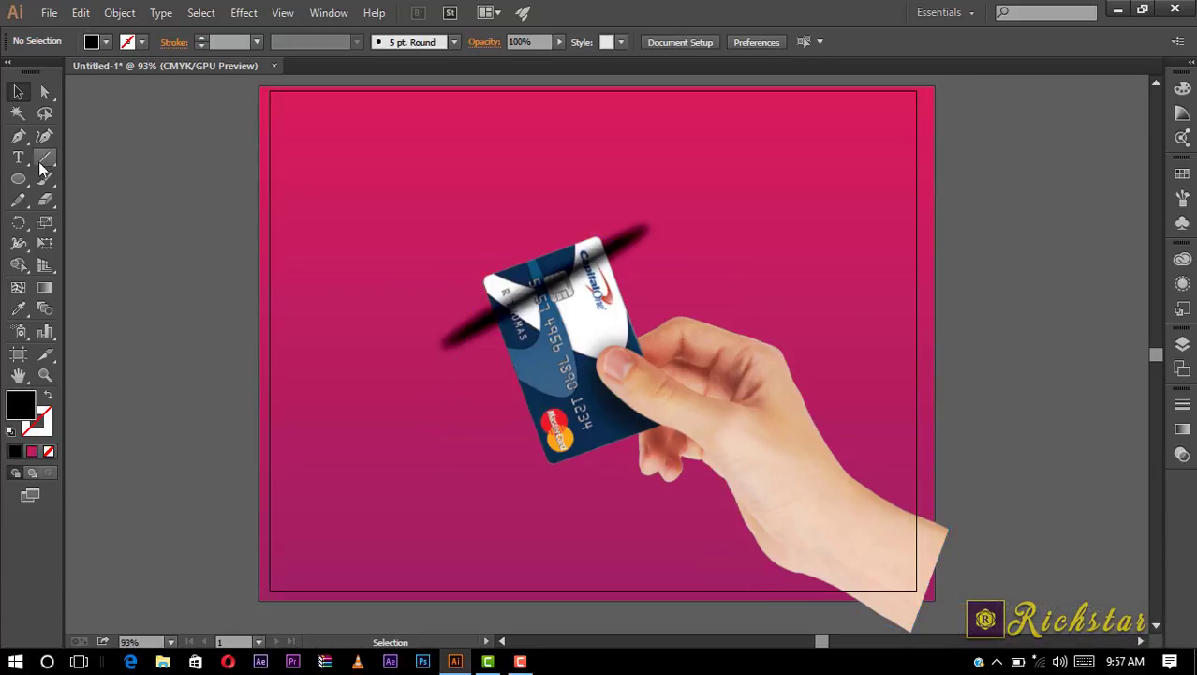
Draw a closed masking polygon covering the card below the slot.
click(18, 135)
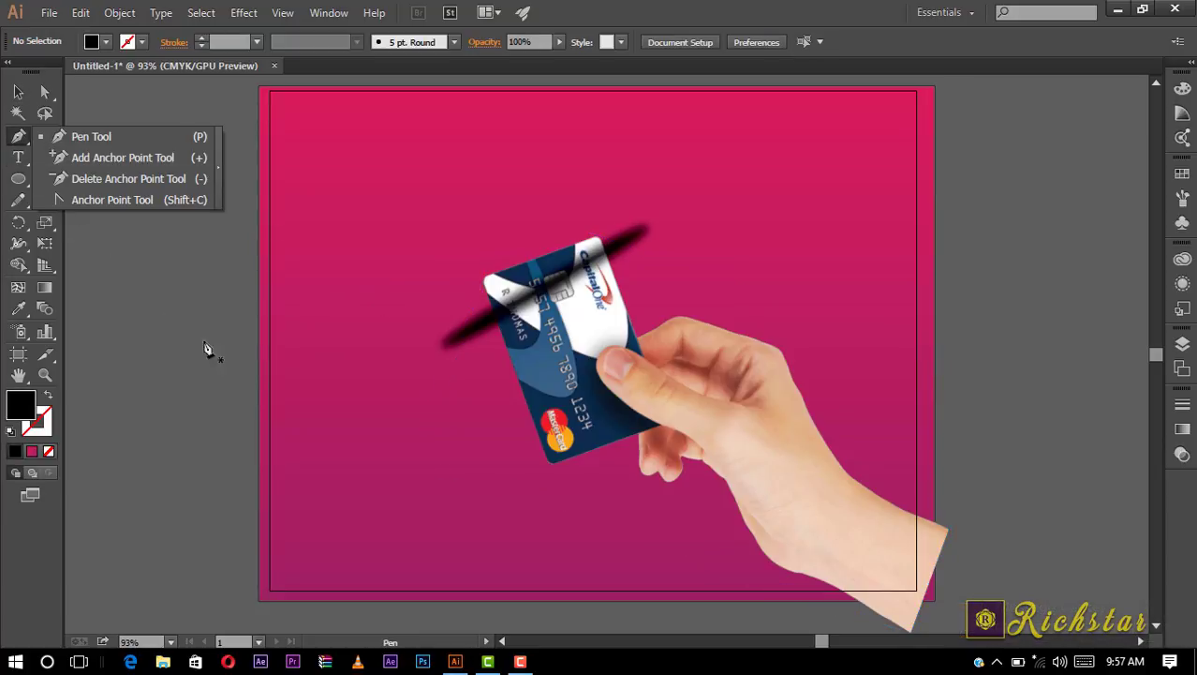
click(440, 360)
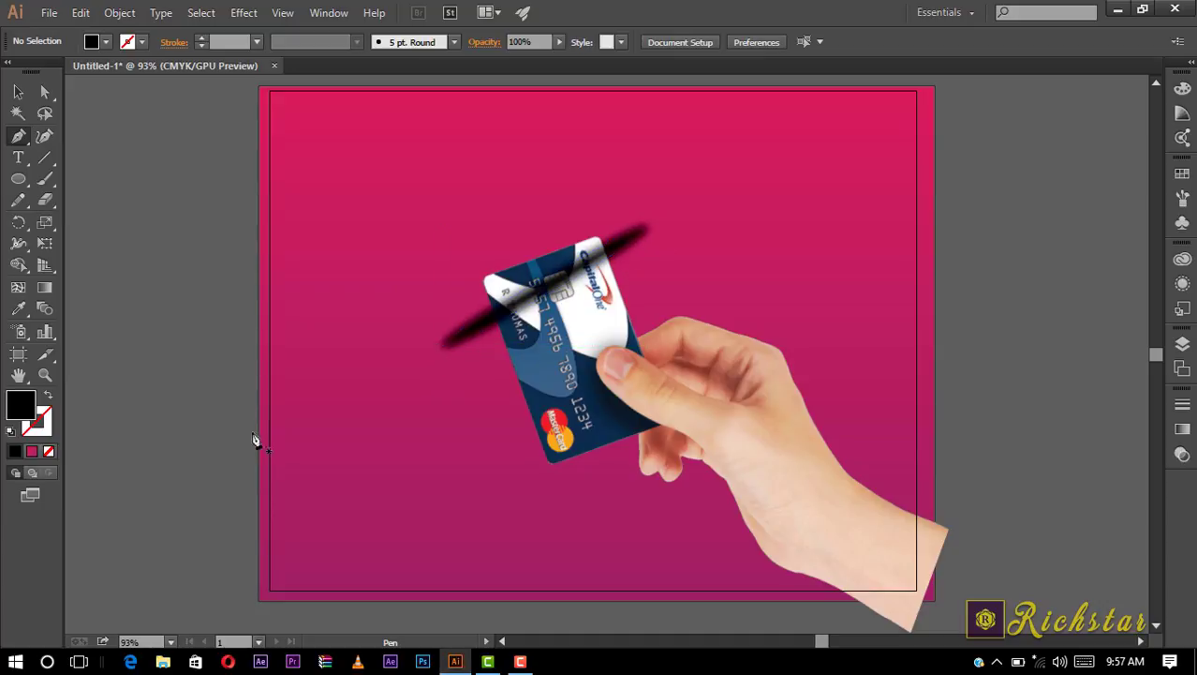
click(374, 385)
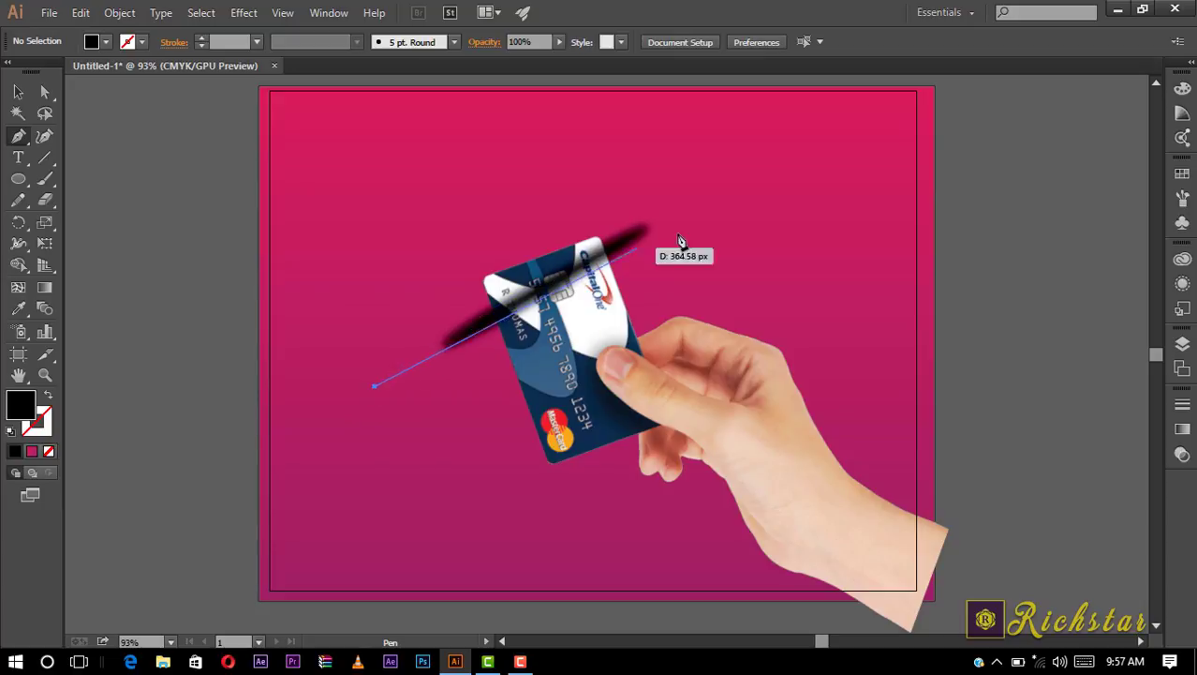
click(718, 194)
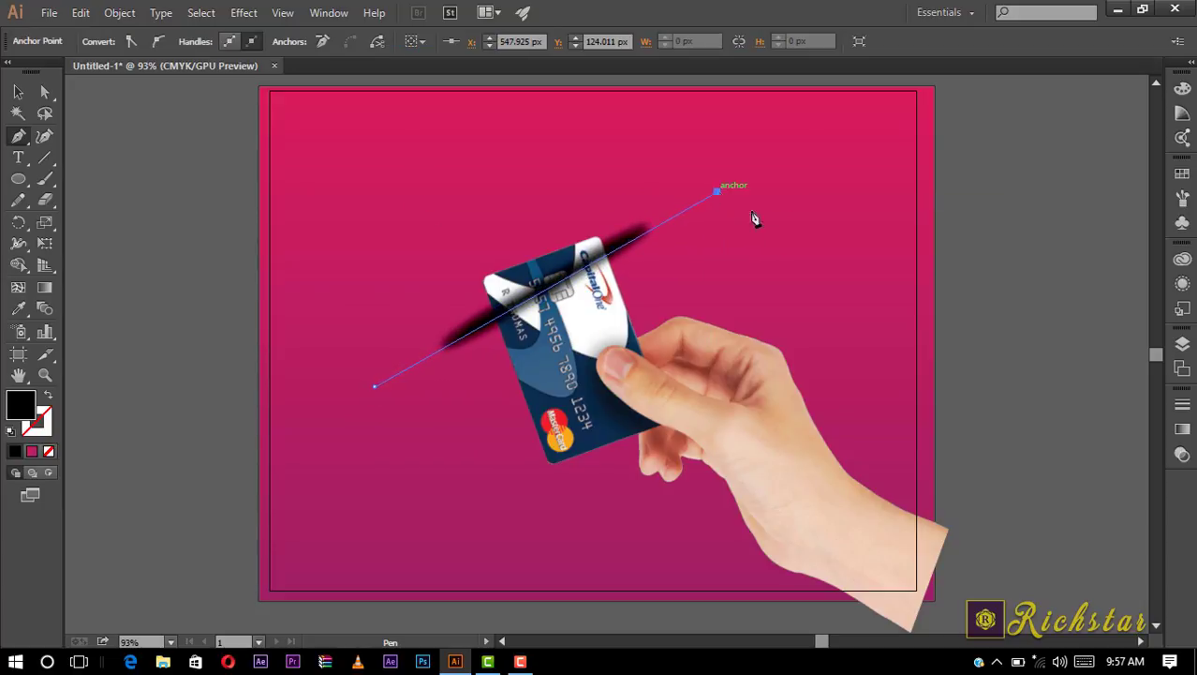
click(1073, 558)
click(935, 626)
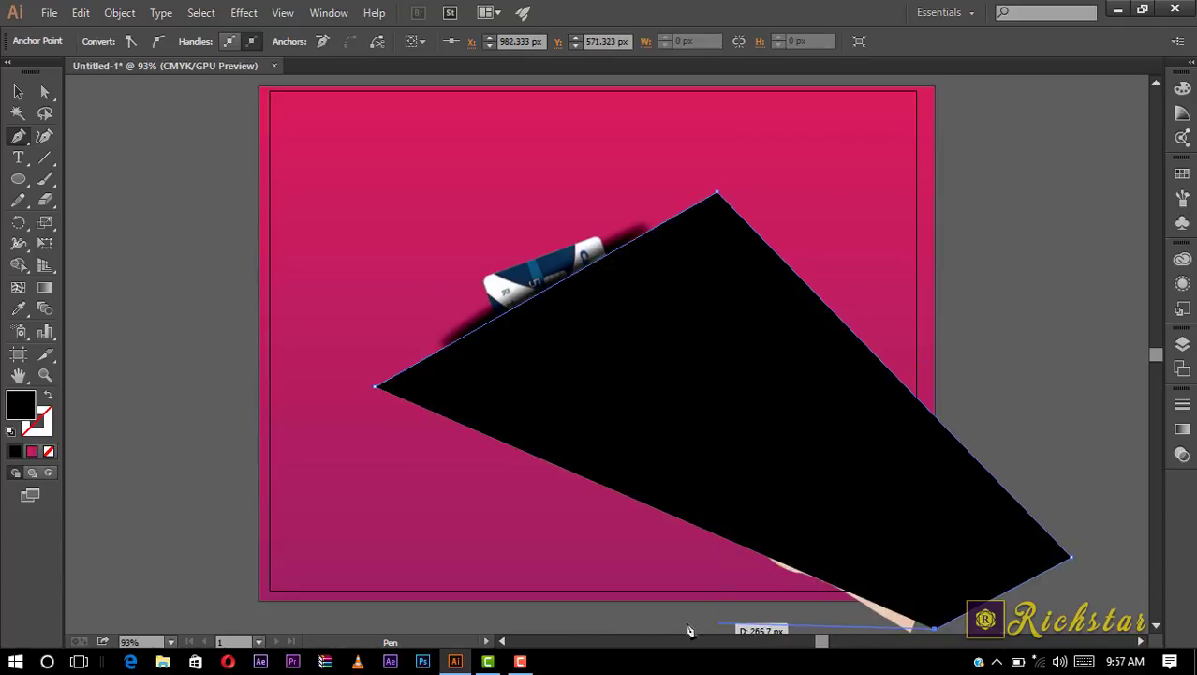
click(515, 619)
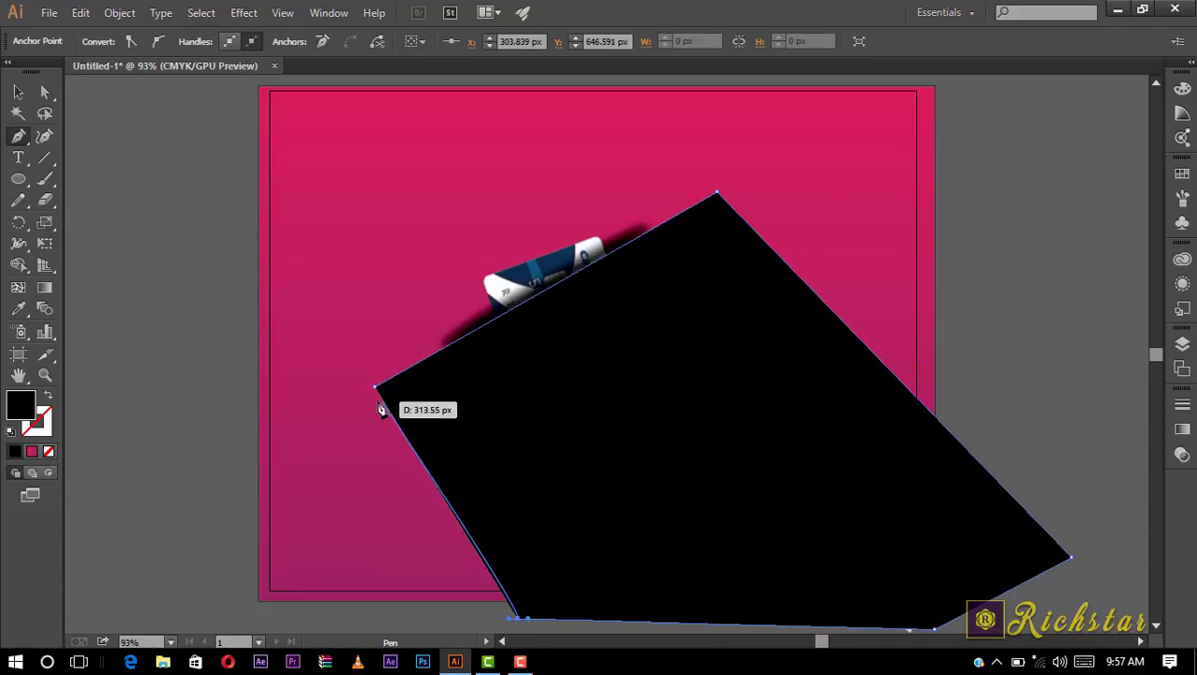
click(376, 387)
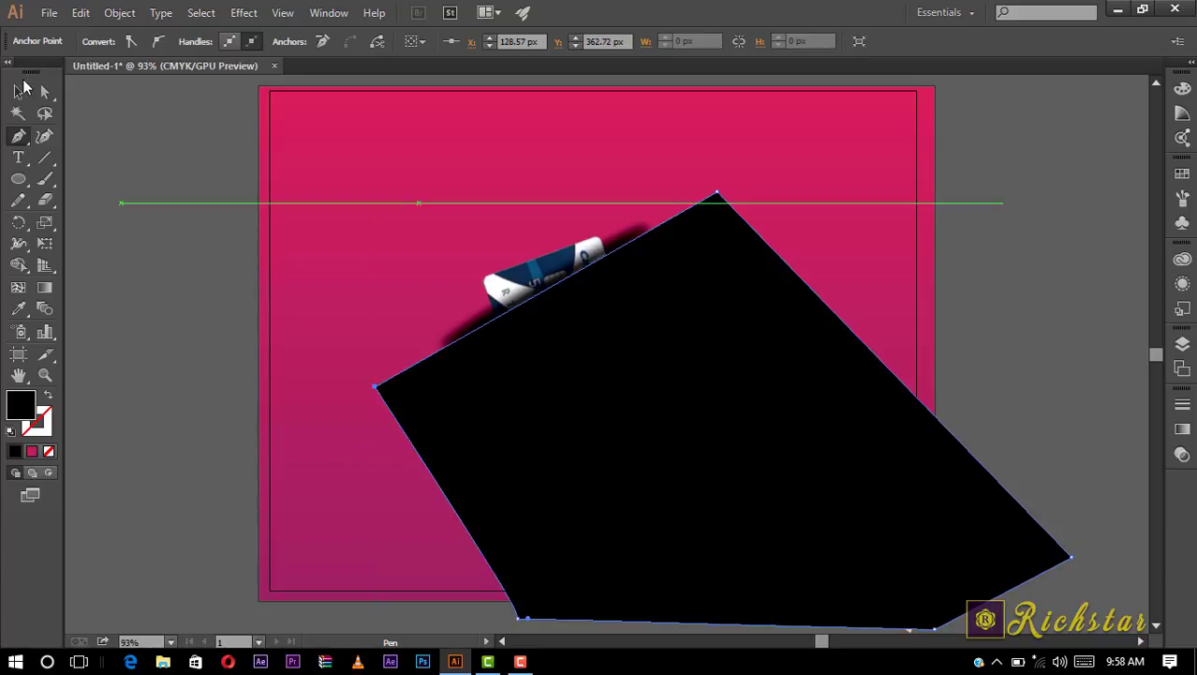
Clip the hand-and-card image with the masking shape so the card enters the slot.
click(19, 90)
click(149, 220)
click(565, 227)
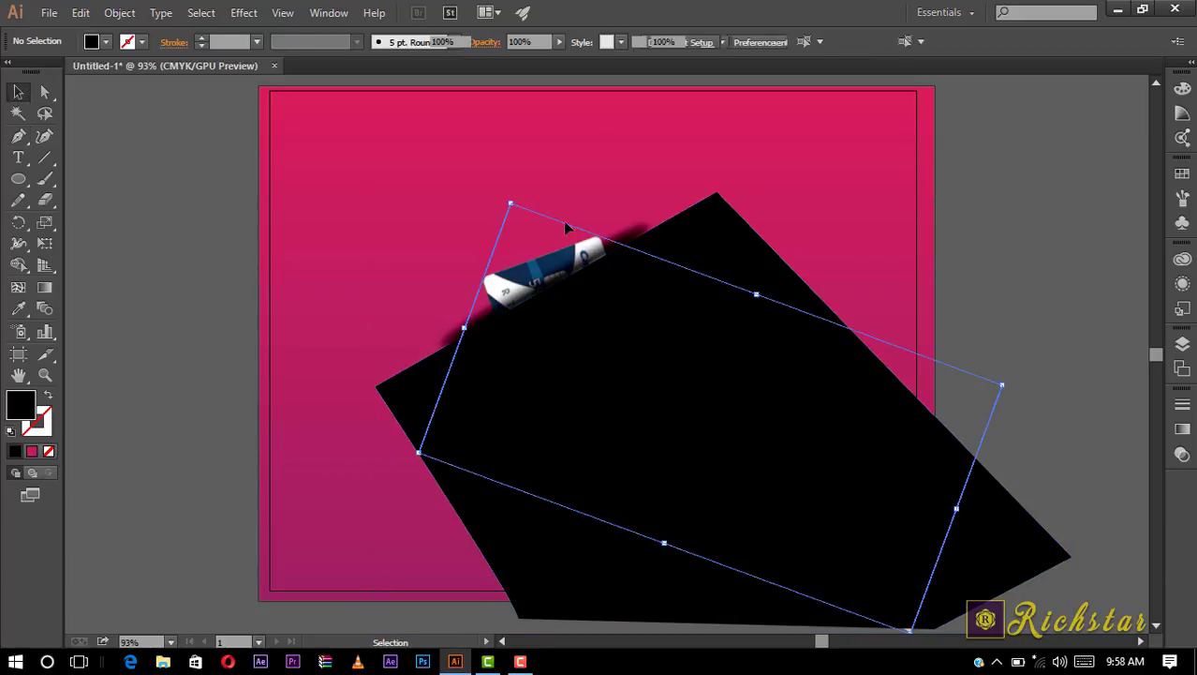
drag(410, 174, 679, 400)
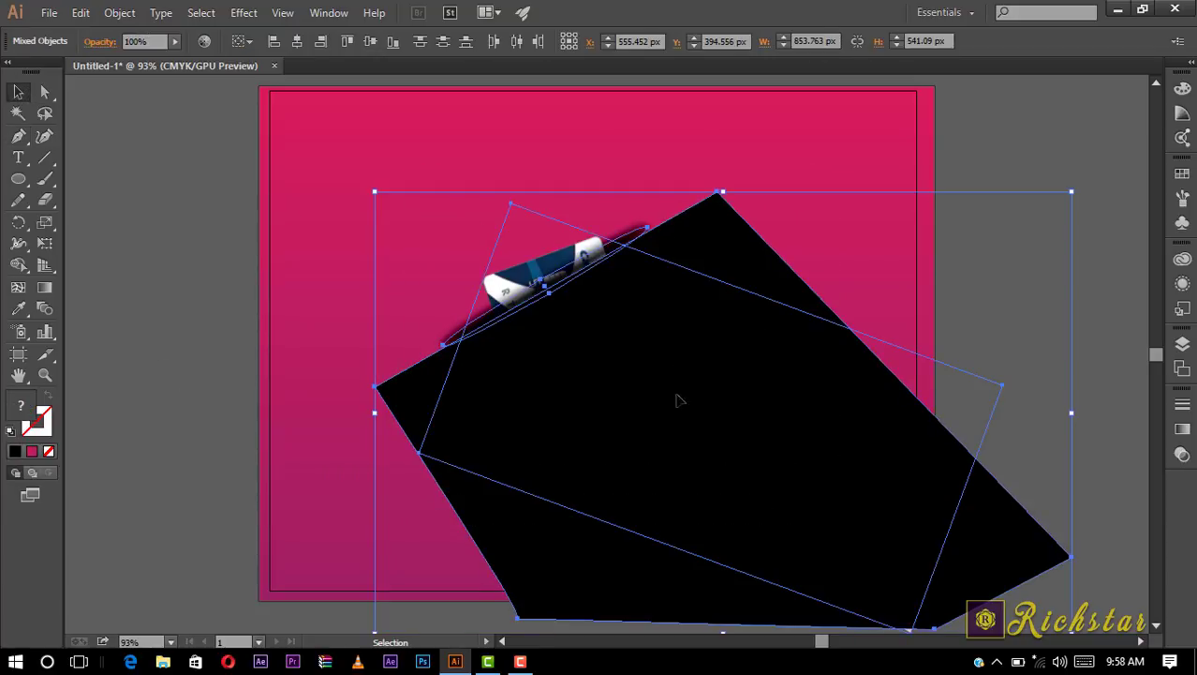
right_click(561, 293)
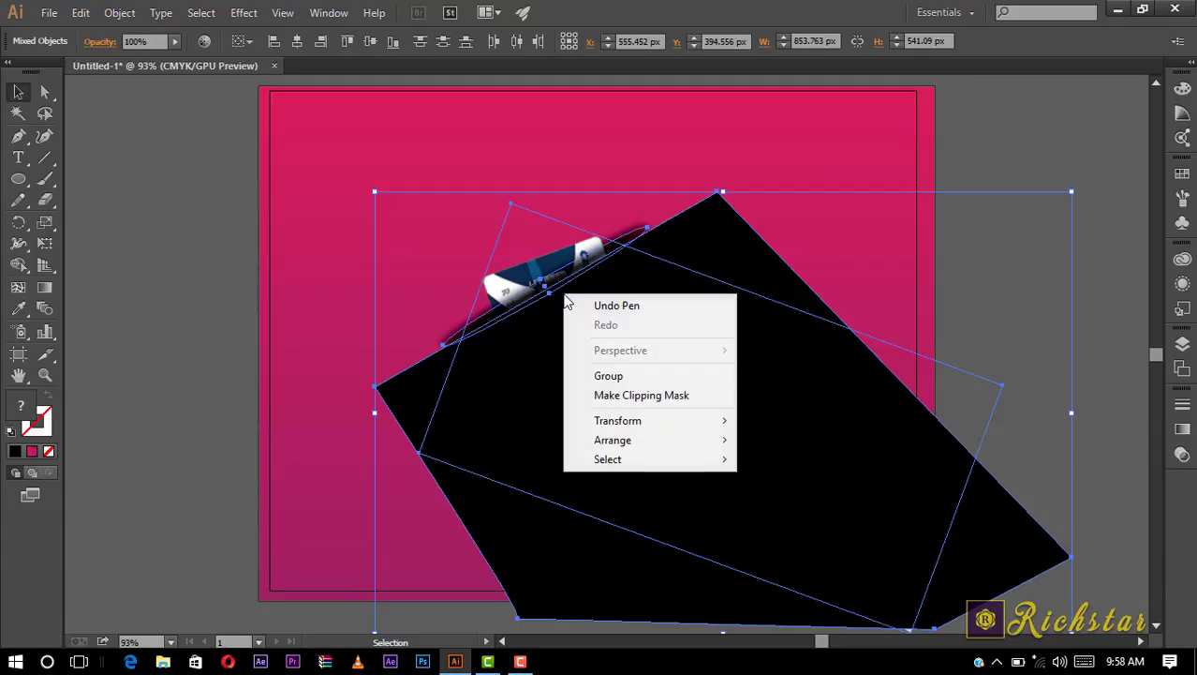
click(656, 397)
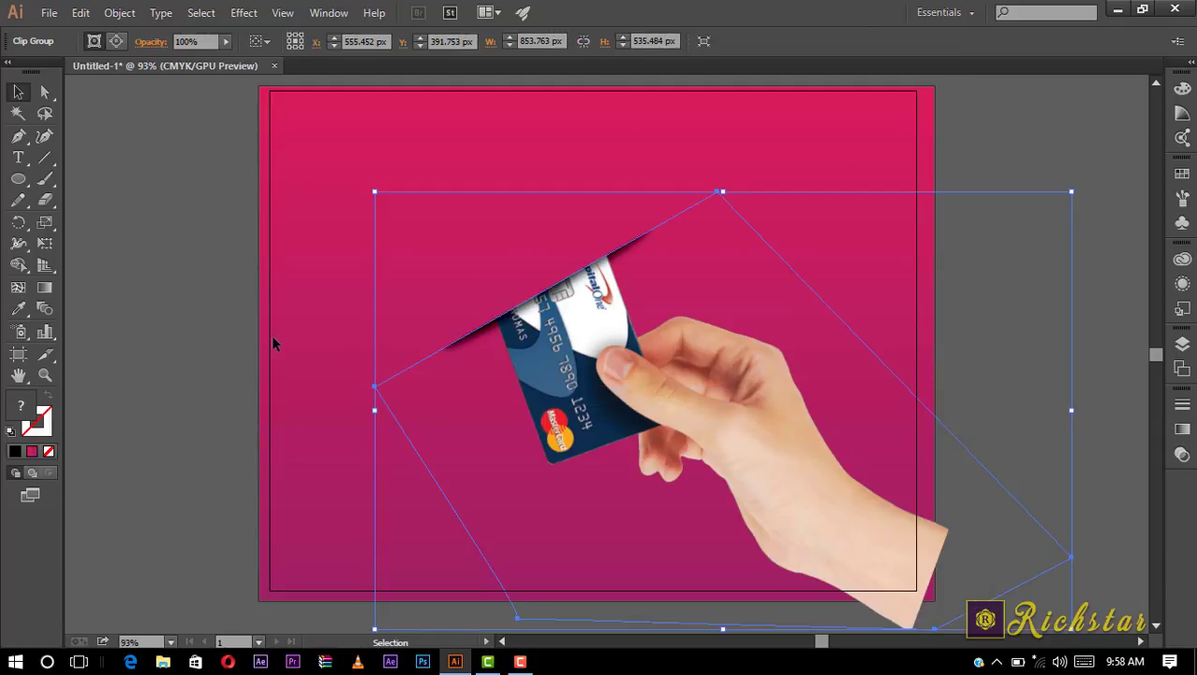
click(273, 343)
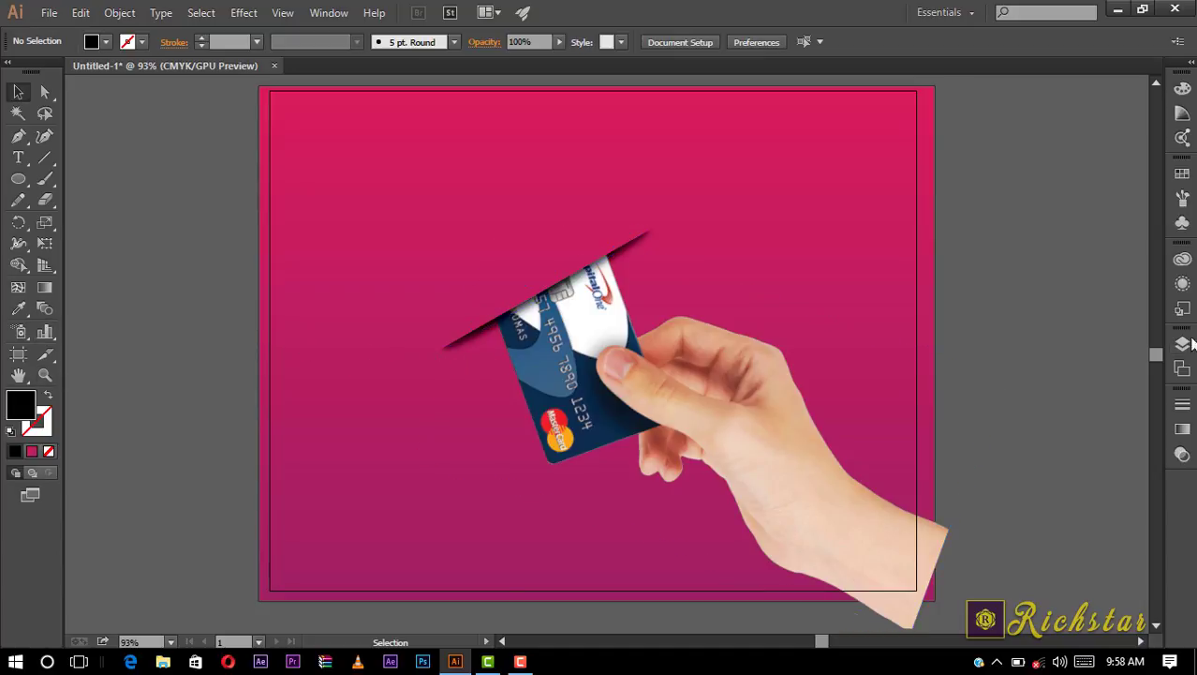
Show the Layers panel with Layer 1 and its Clip Group expanded.
drag(1183, 342, 1181, 347)
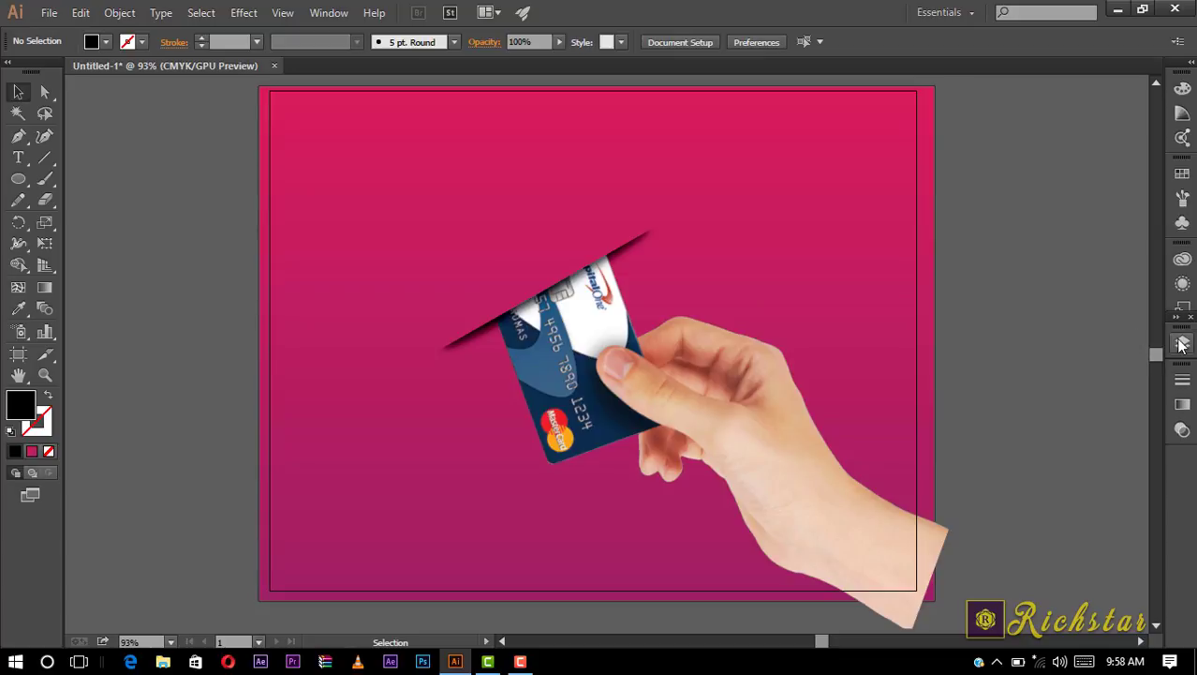
click(1181, 345)
click(1007, 113)
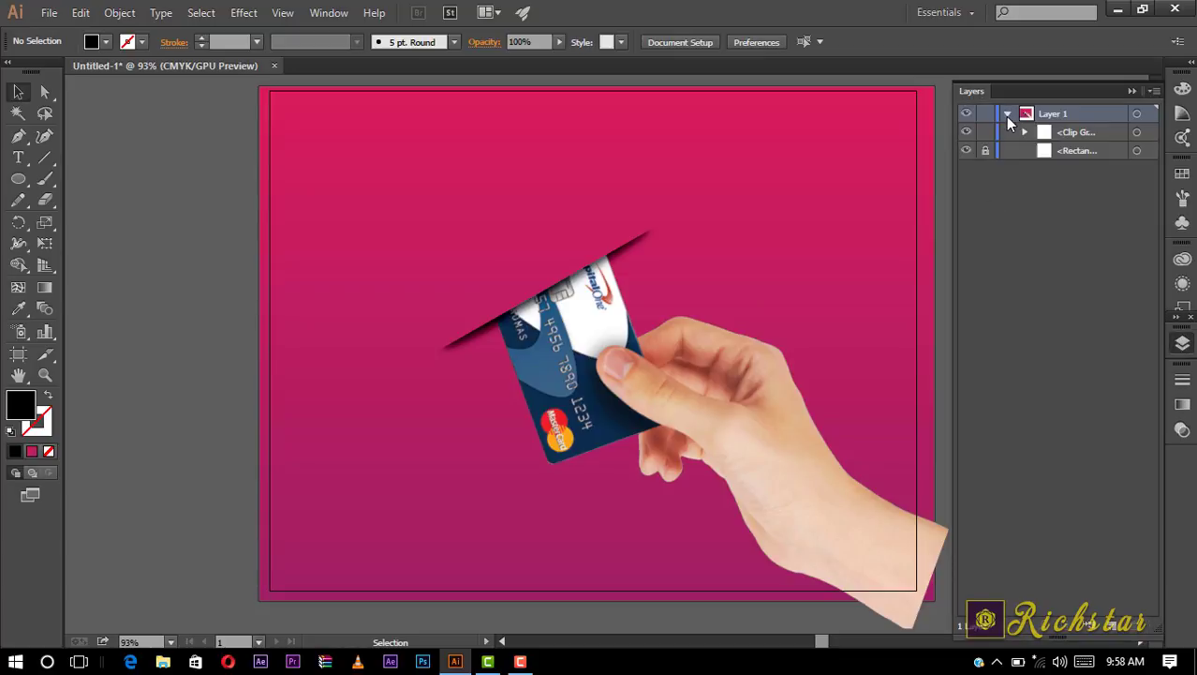
click(1025, 132)
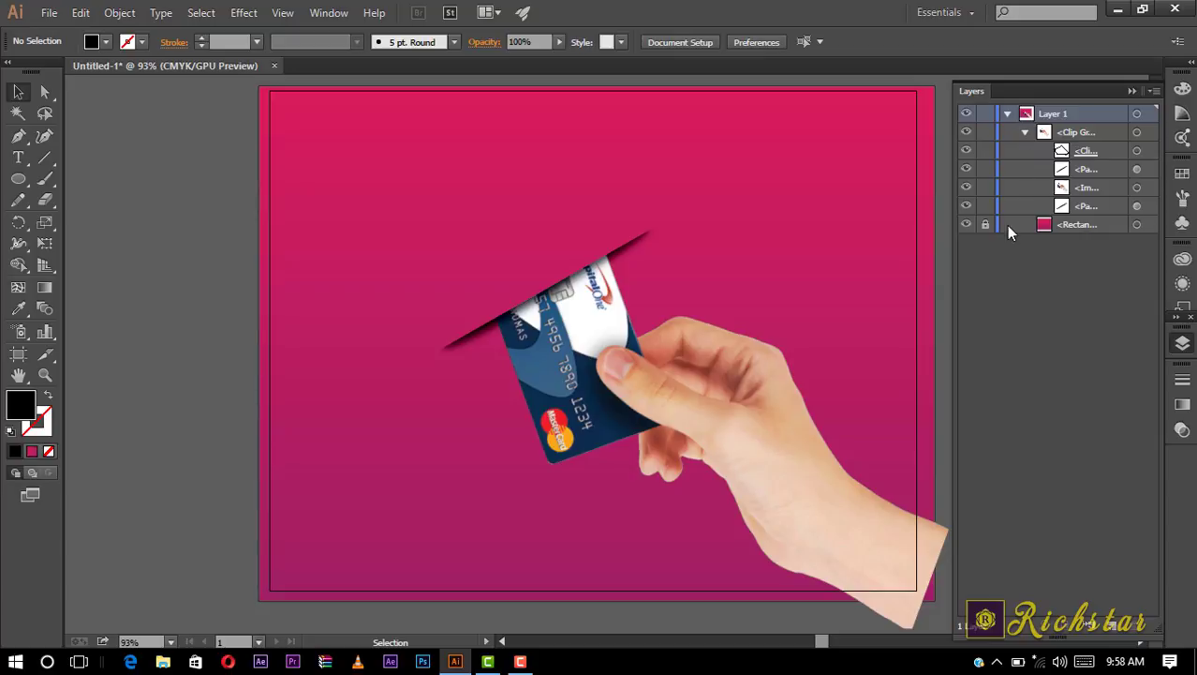
Target the clip group's bottom and second paths to inspect them, then deselect everything.
click(1137, 205)
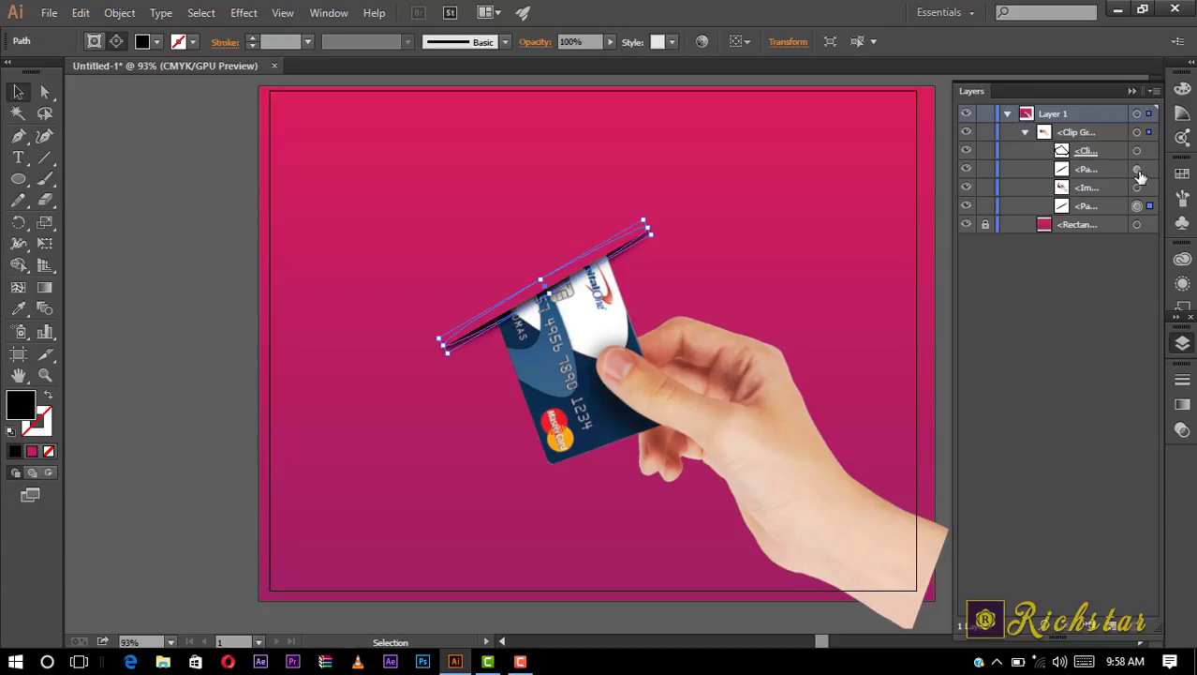
click(1137, 169)
click(1137, 206)
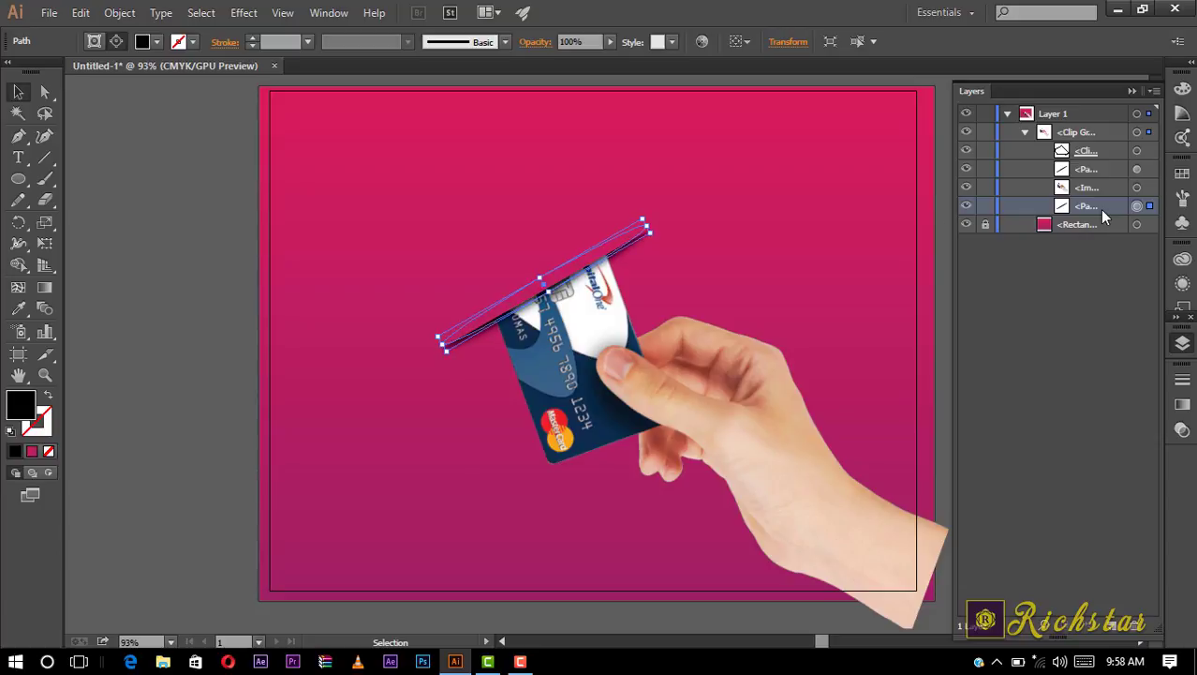
click(196, 366)
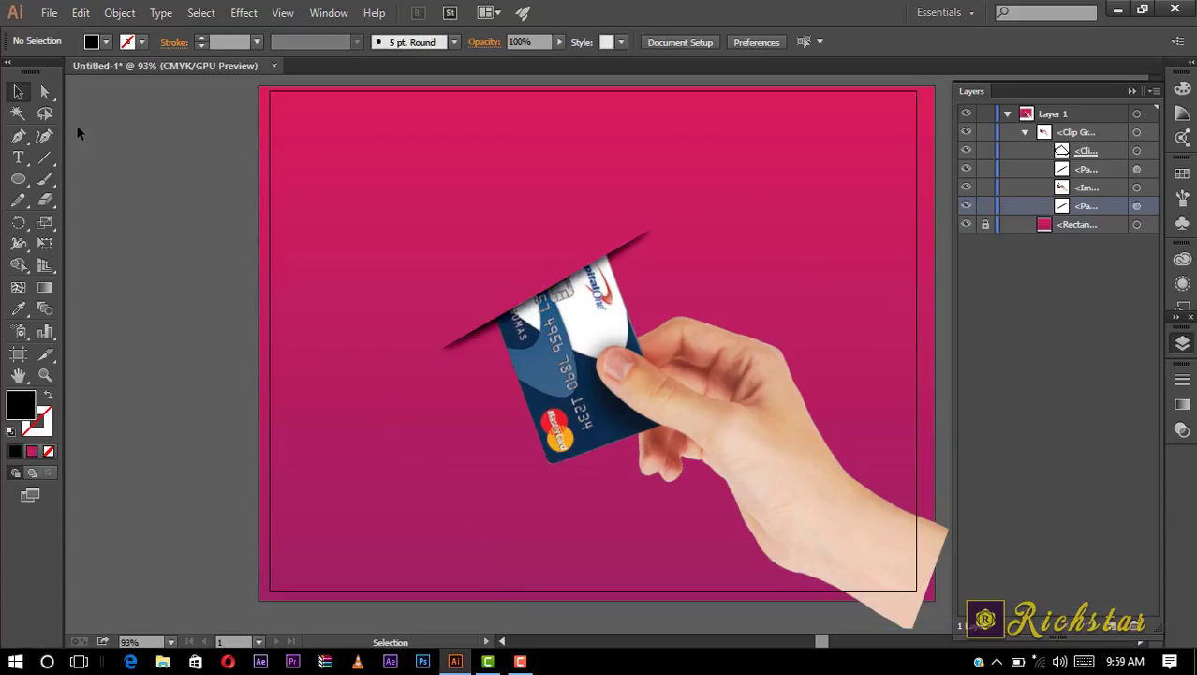
click(44, 158)
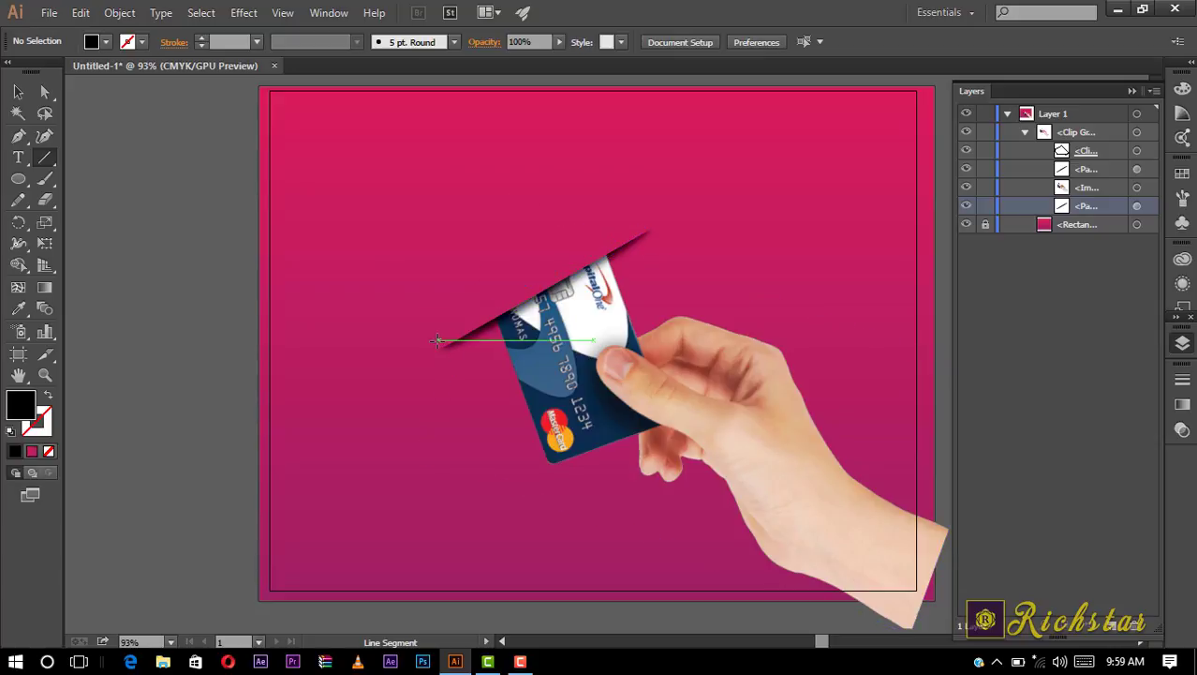
Draw a line along the slit from its left to right end with a black 2 pt stroke.
drag(431, 343, 639, 230)
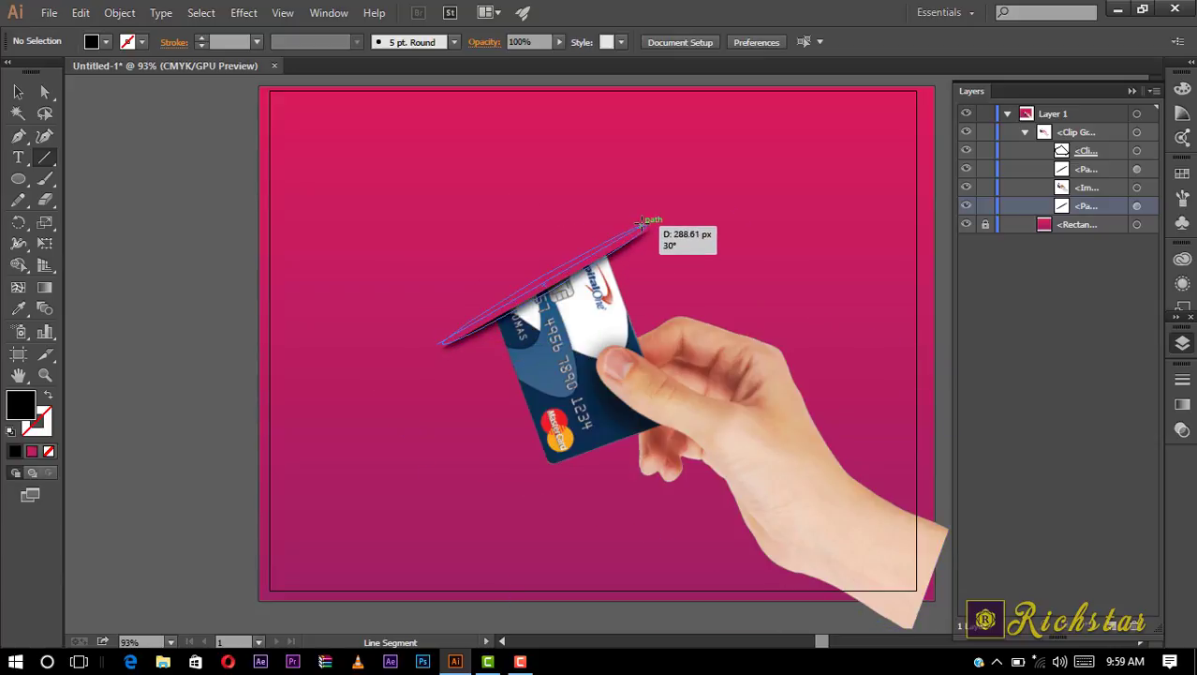
drag(640, 230, 650, 223)
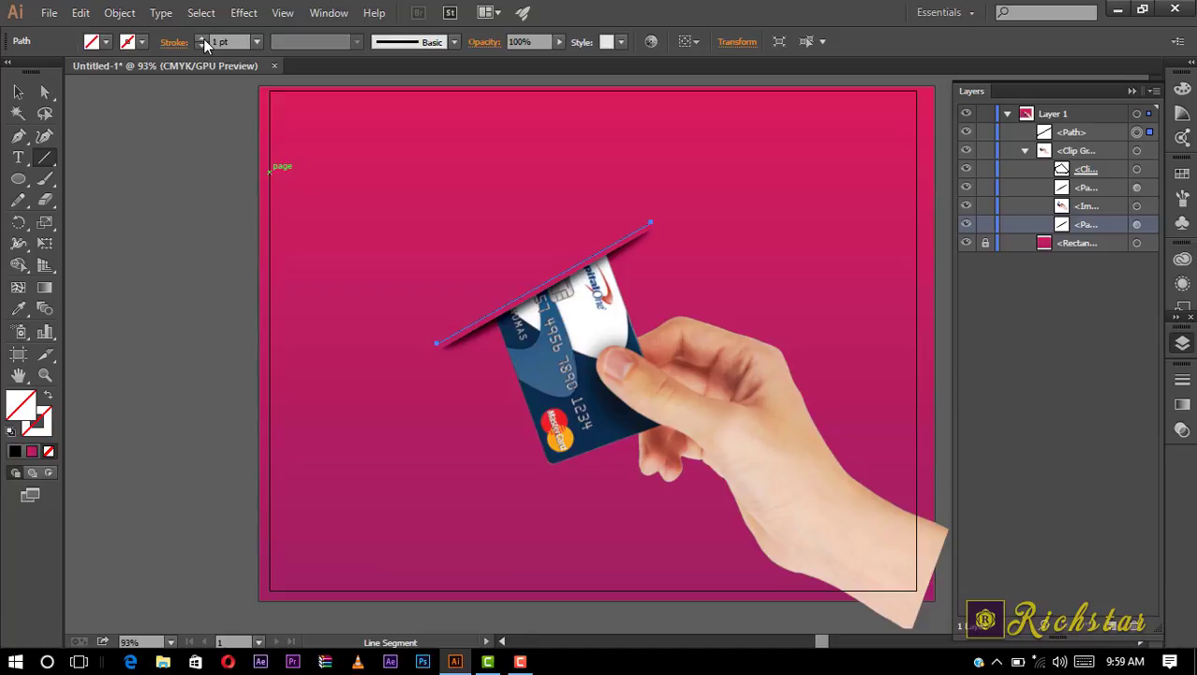
click(203, 40)
click(204, 39)
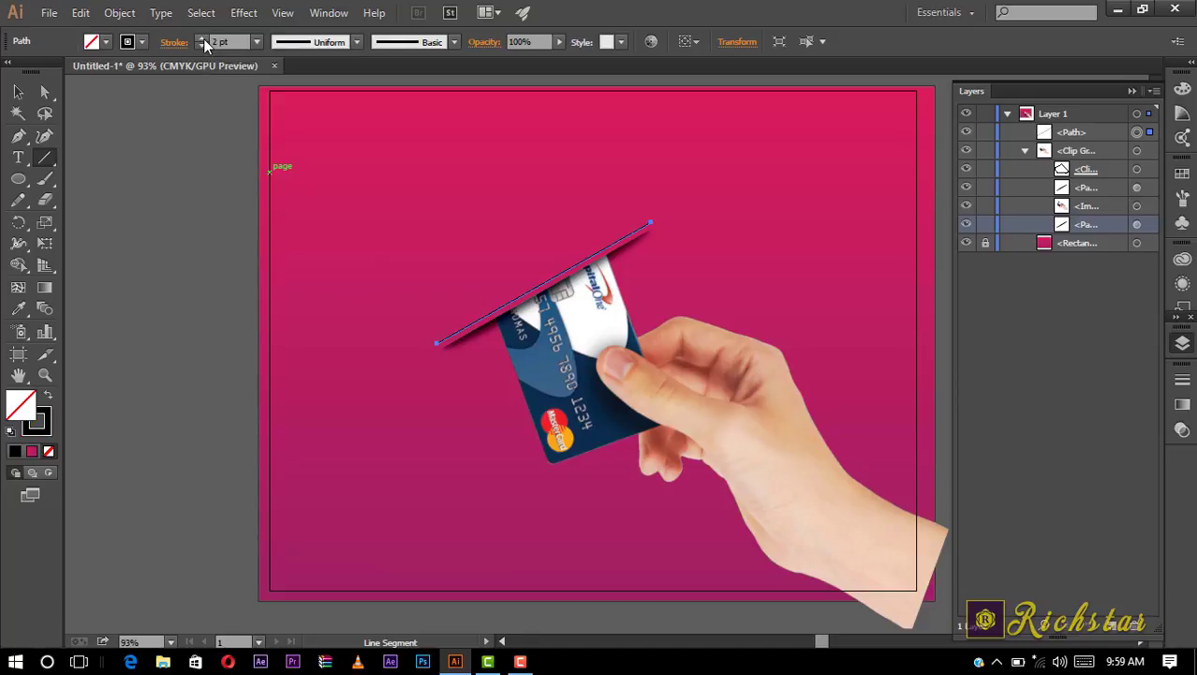
Deselect, then reselect the new slit line with the Selection tool.
click(18, 91)
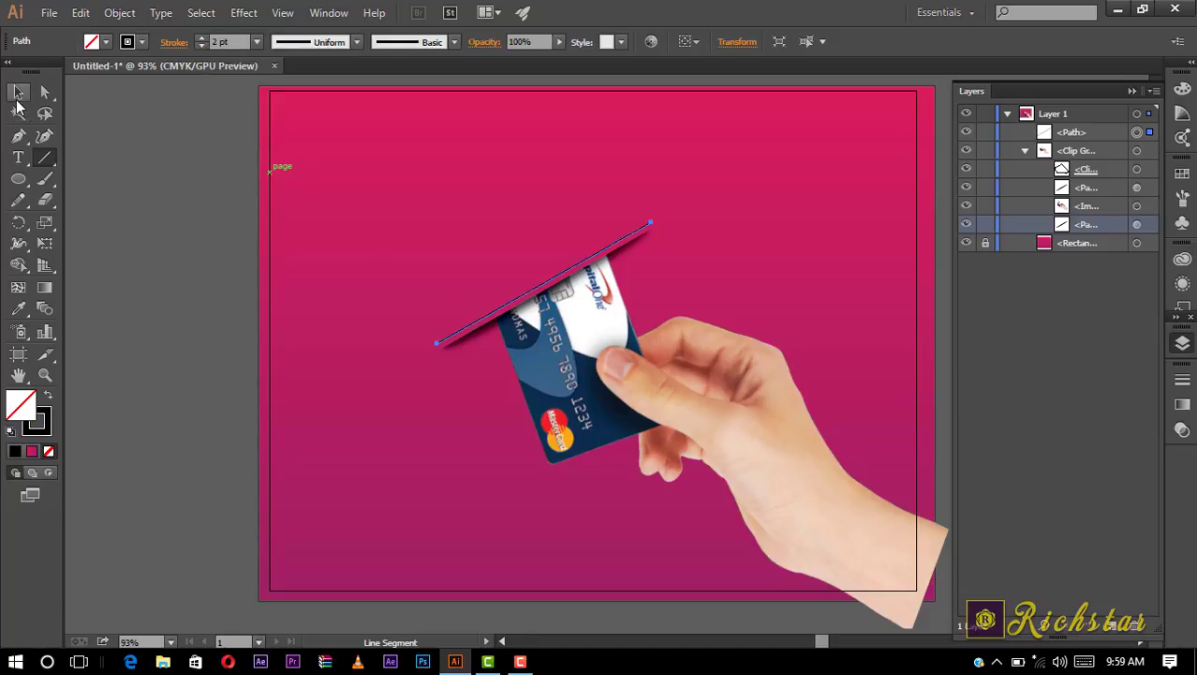
click(139, 178)
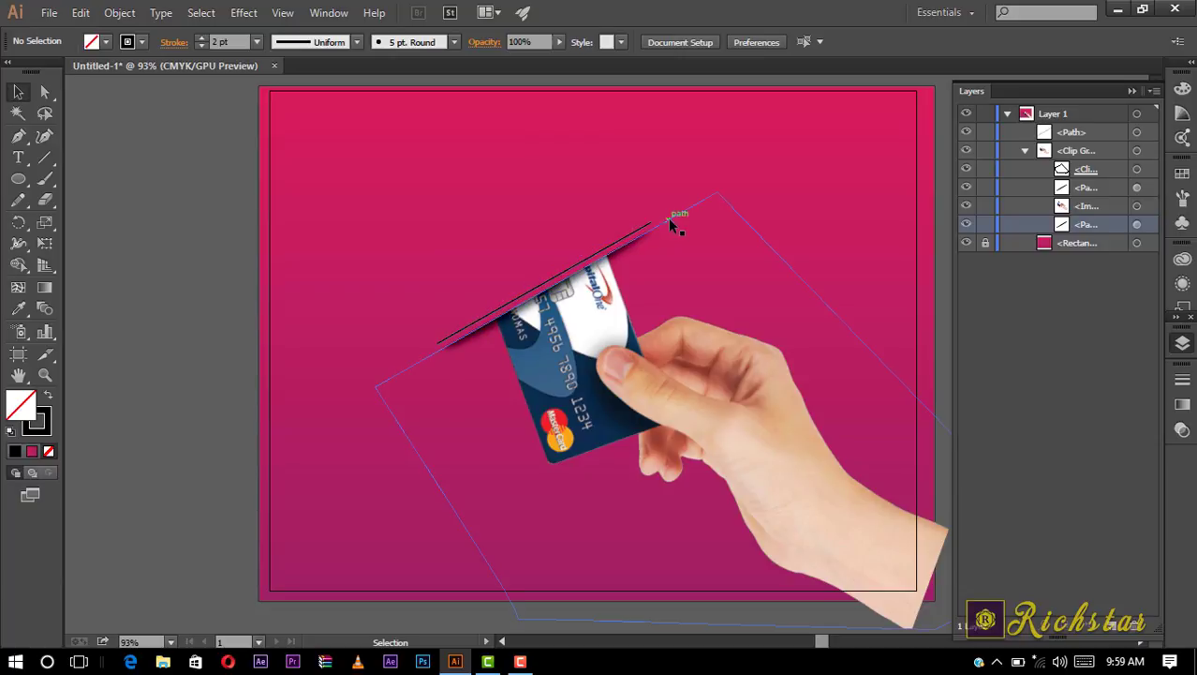
drag(671, 223, 648, 223)
click(648, 225)
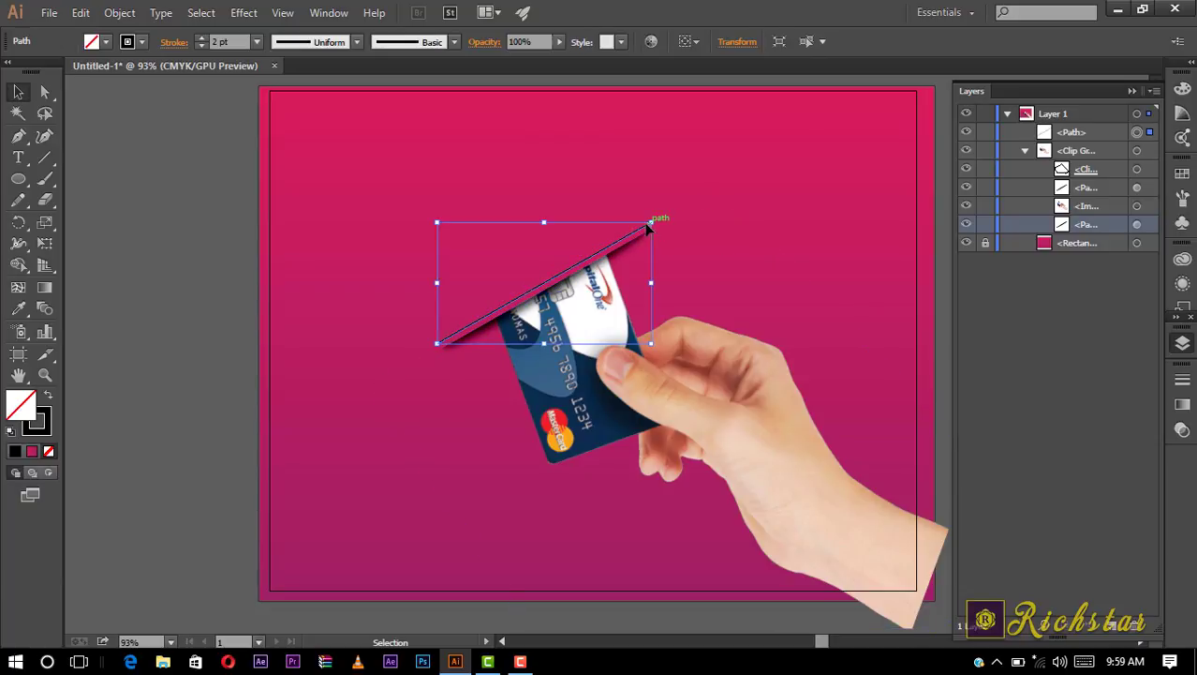
Give the slit line round caps, round joins and a dashed stroke with 0 pt dash and 8 pt gap.
click(181, 44)
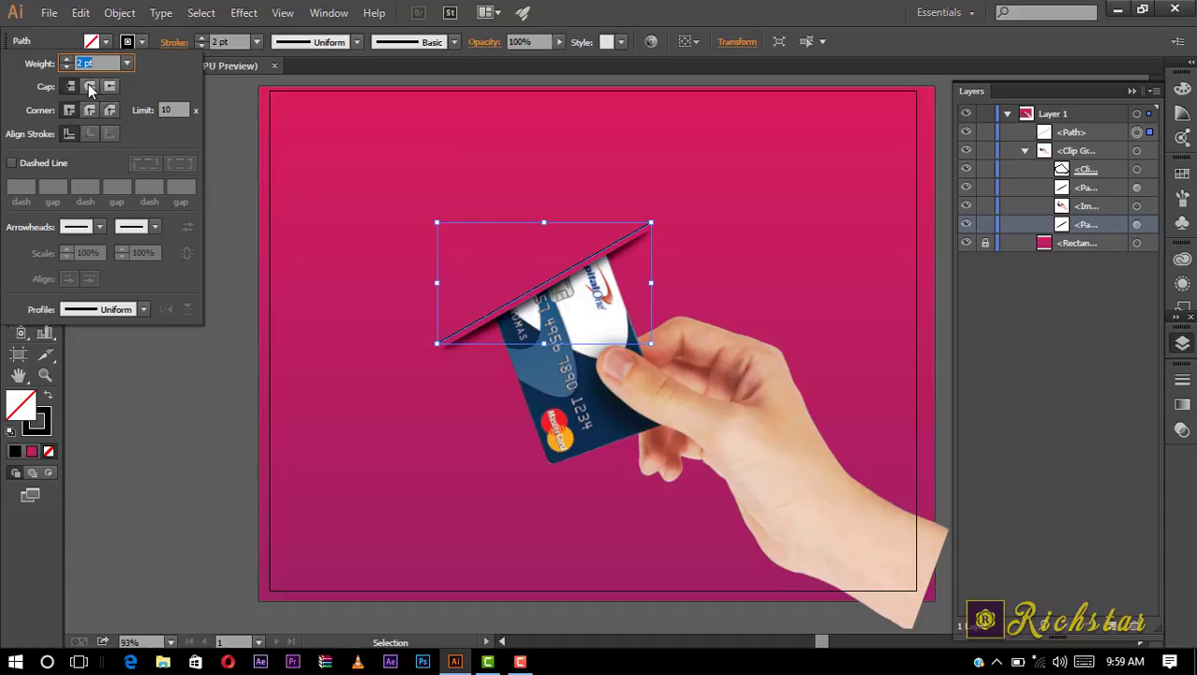
click(90, 87)
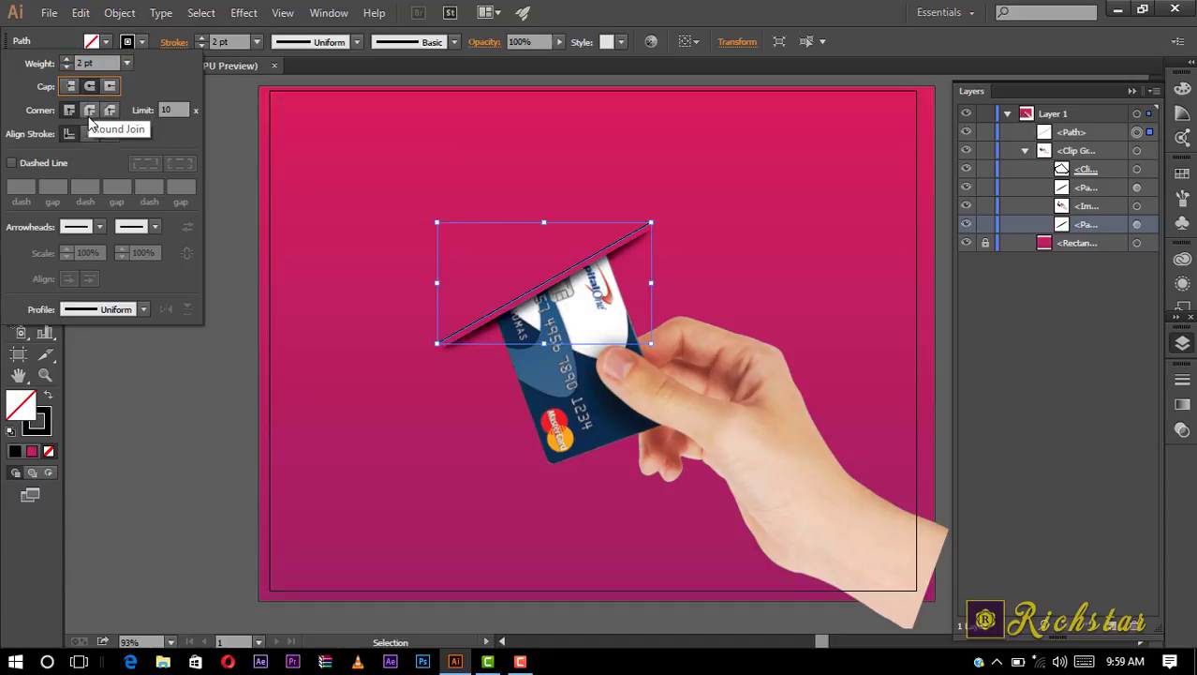
click(90, 115)
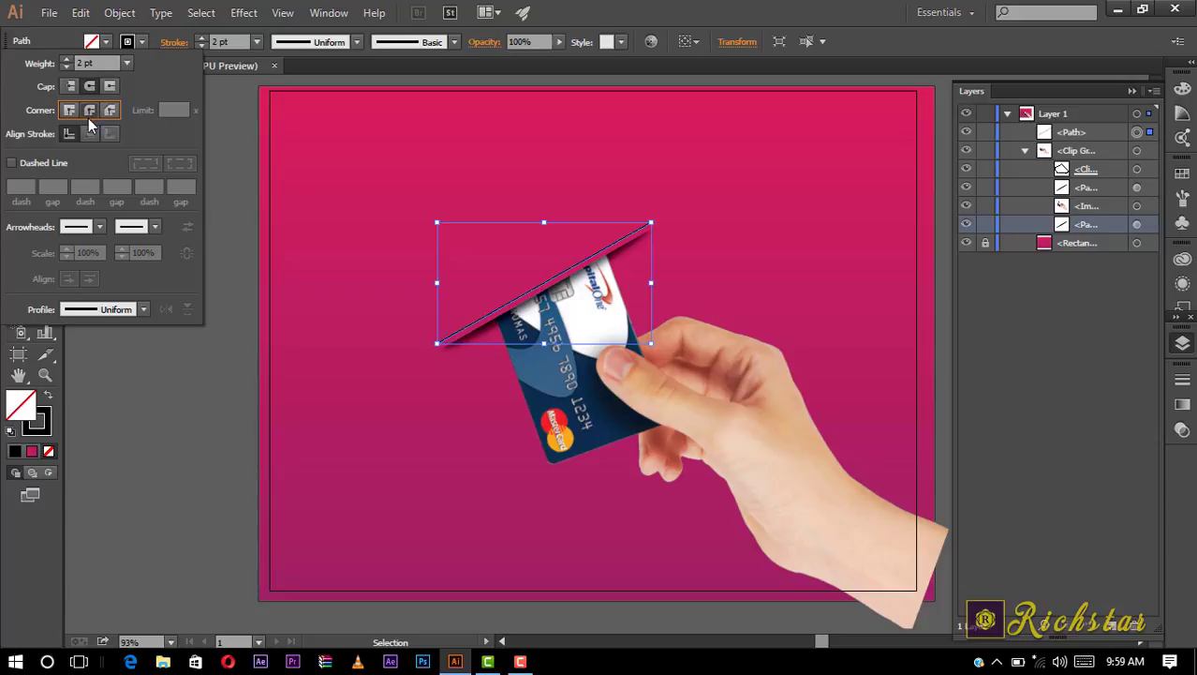
click(12, 163)
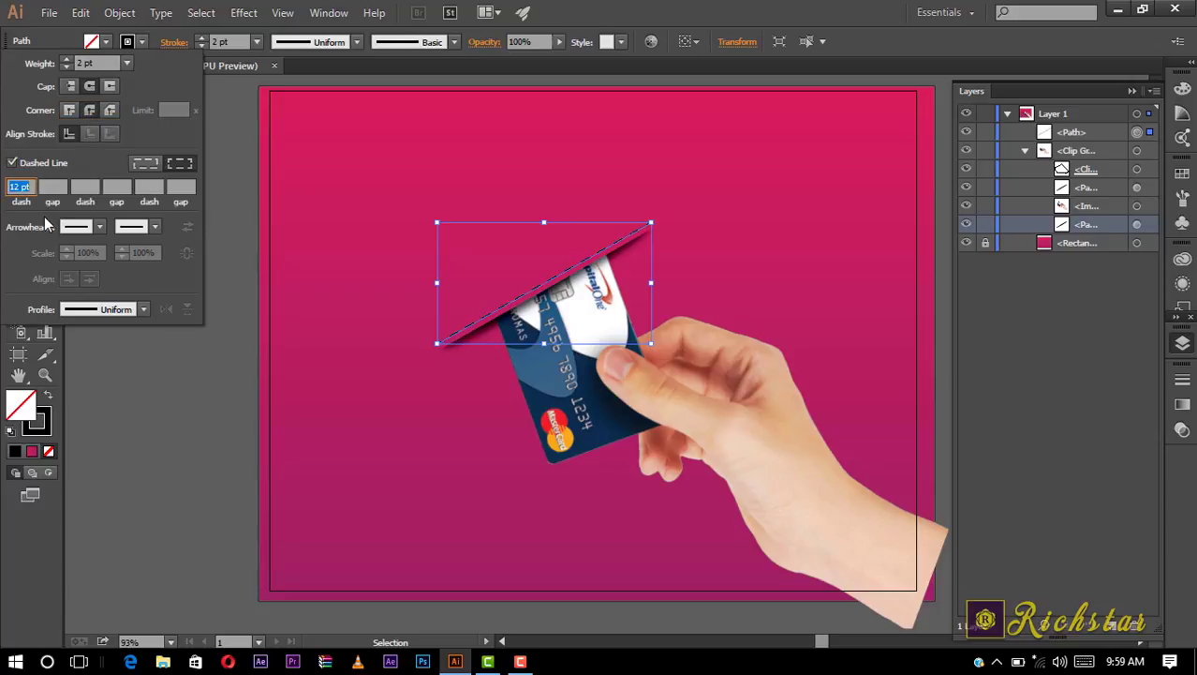
text(0)
click(56, 187)
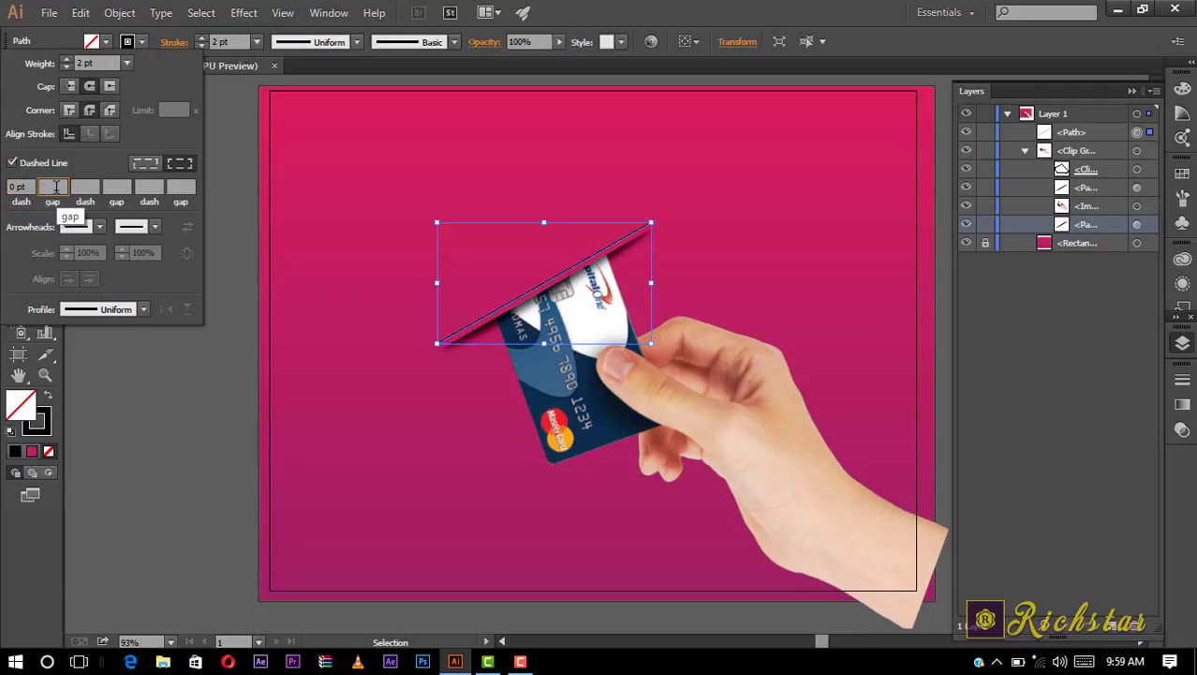
text(12)
key(Return)
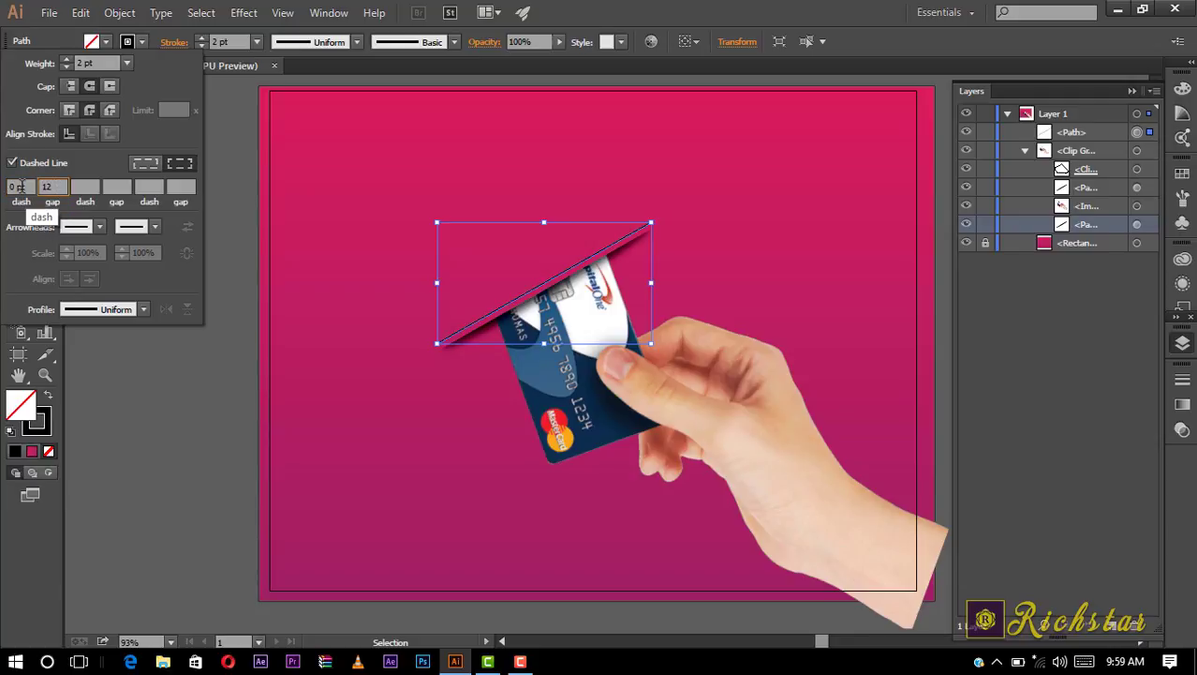
click(52, 187)
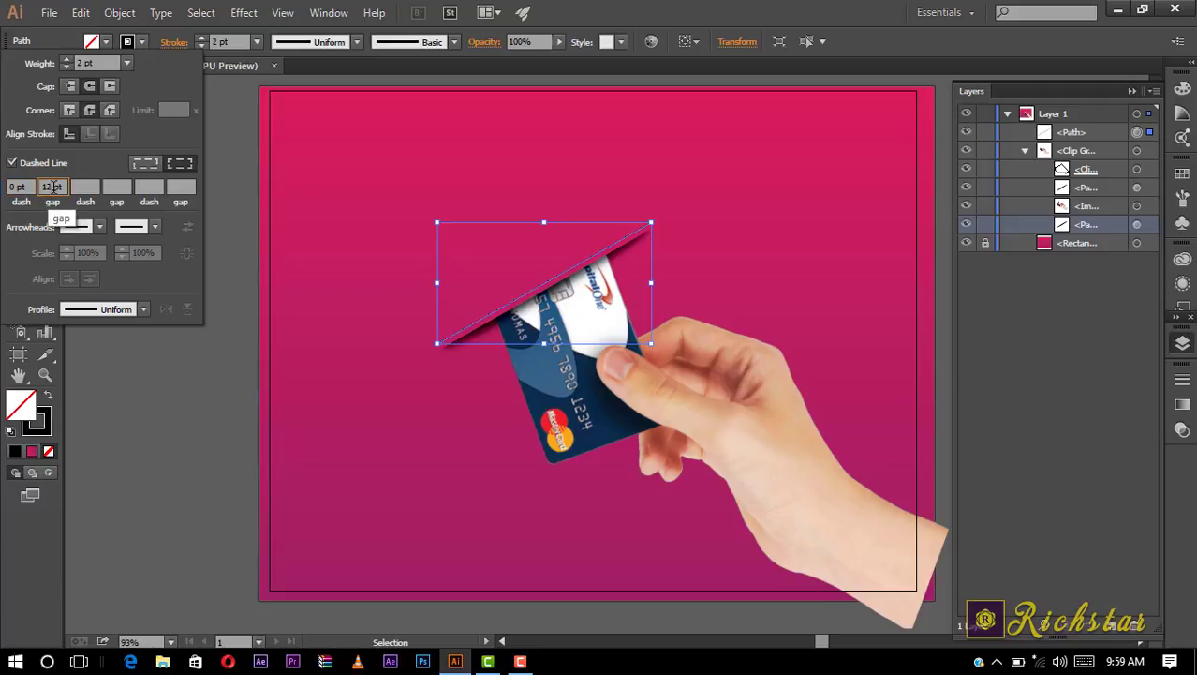
text(8)
key(Return)
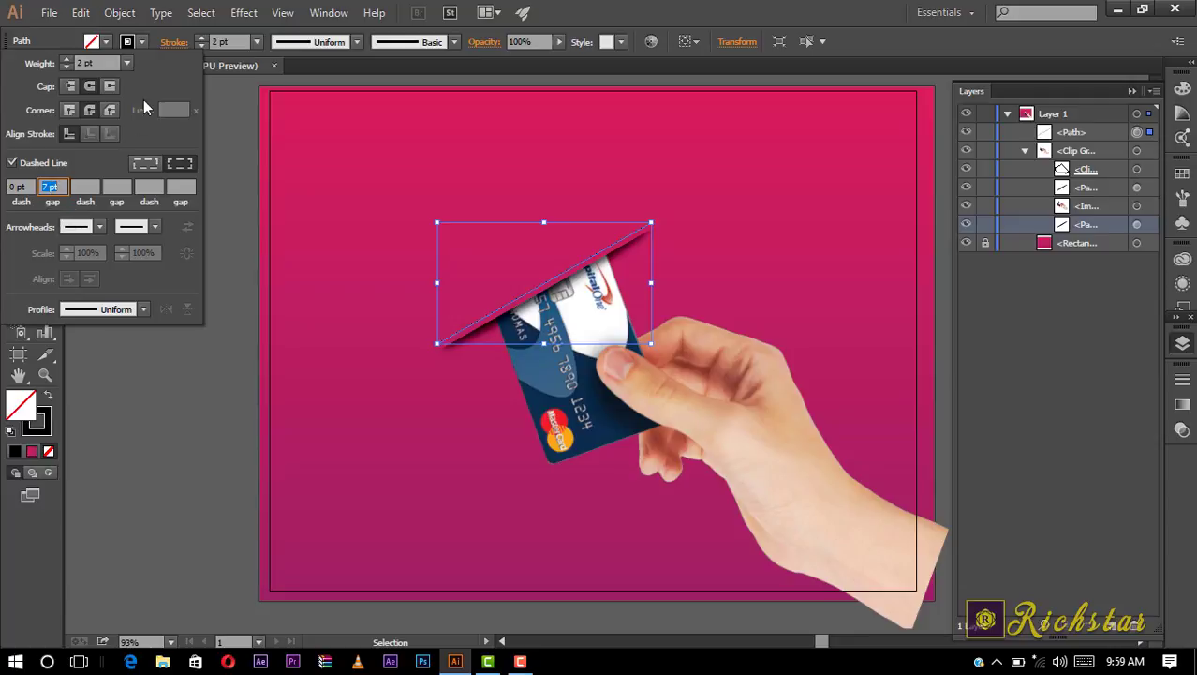
click(158, 412)
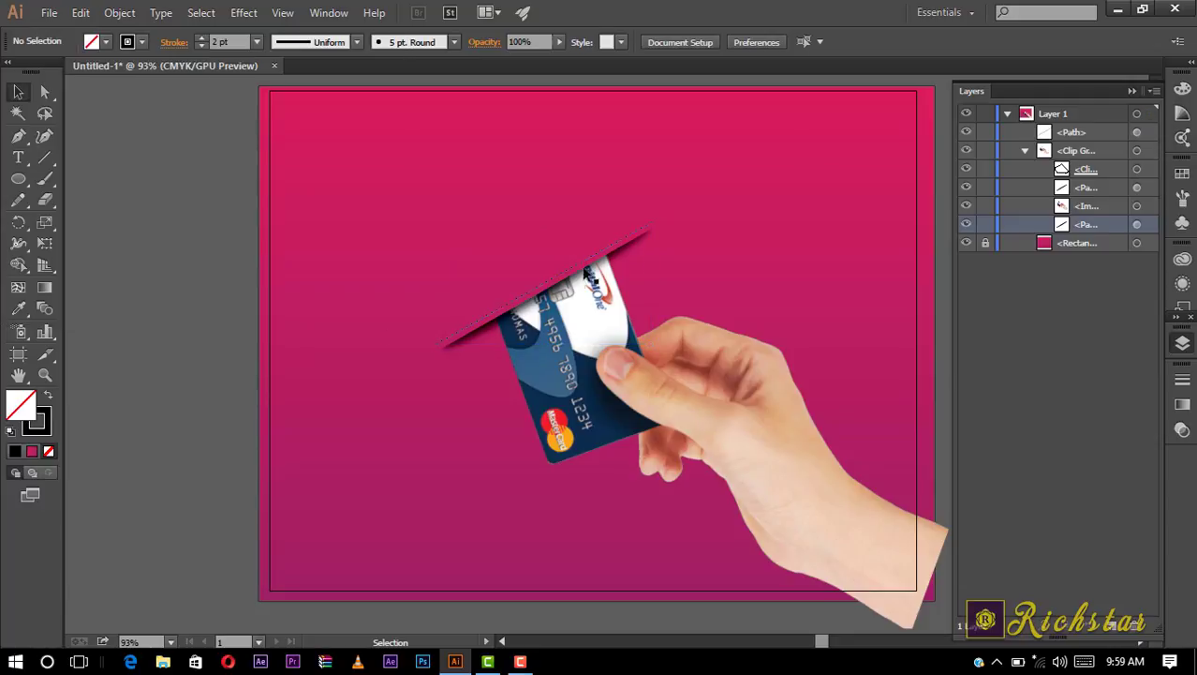
Raise the dotted line's stroke weight to 5 pt, preview the dots, and reselect it.
click(646, 235)
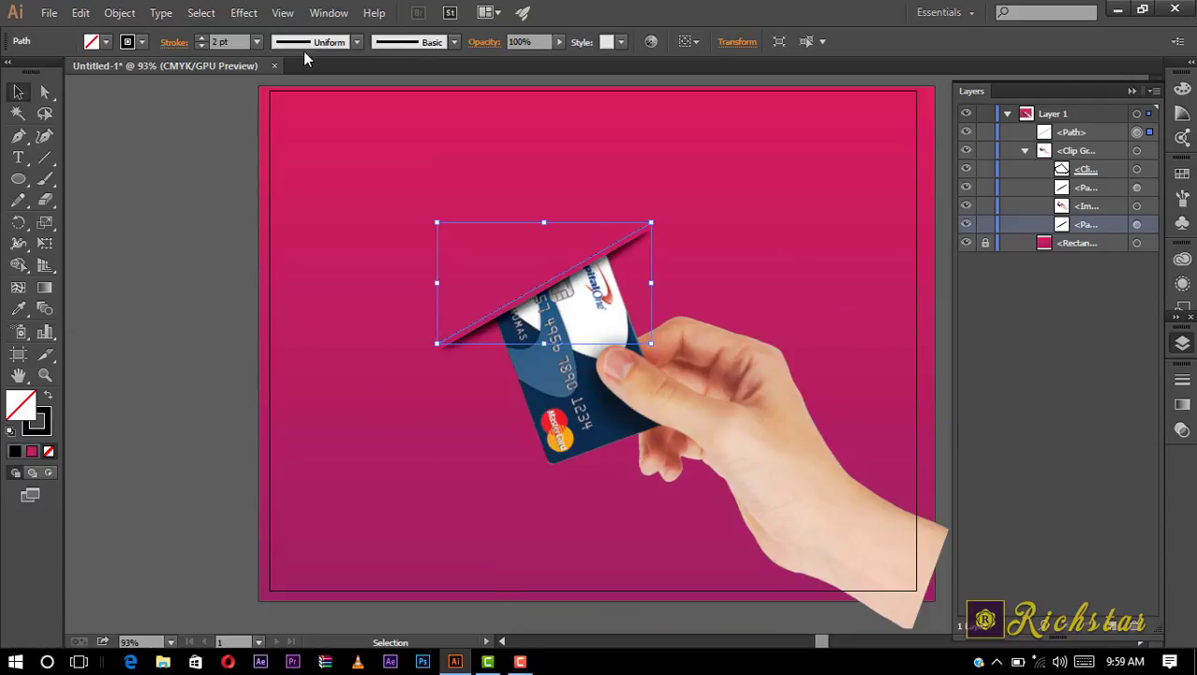
click(199, 38)
click(203, 38)
click(186, 139)
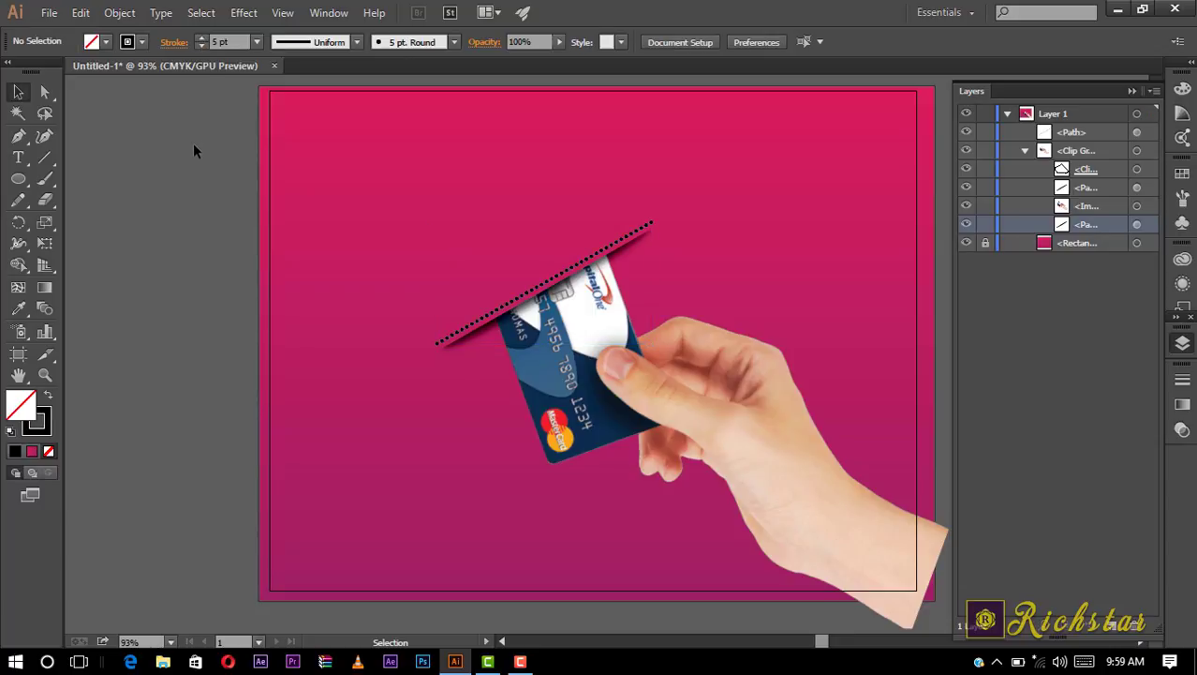
drag(651, 224, 653, 226)
click(651, 224)
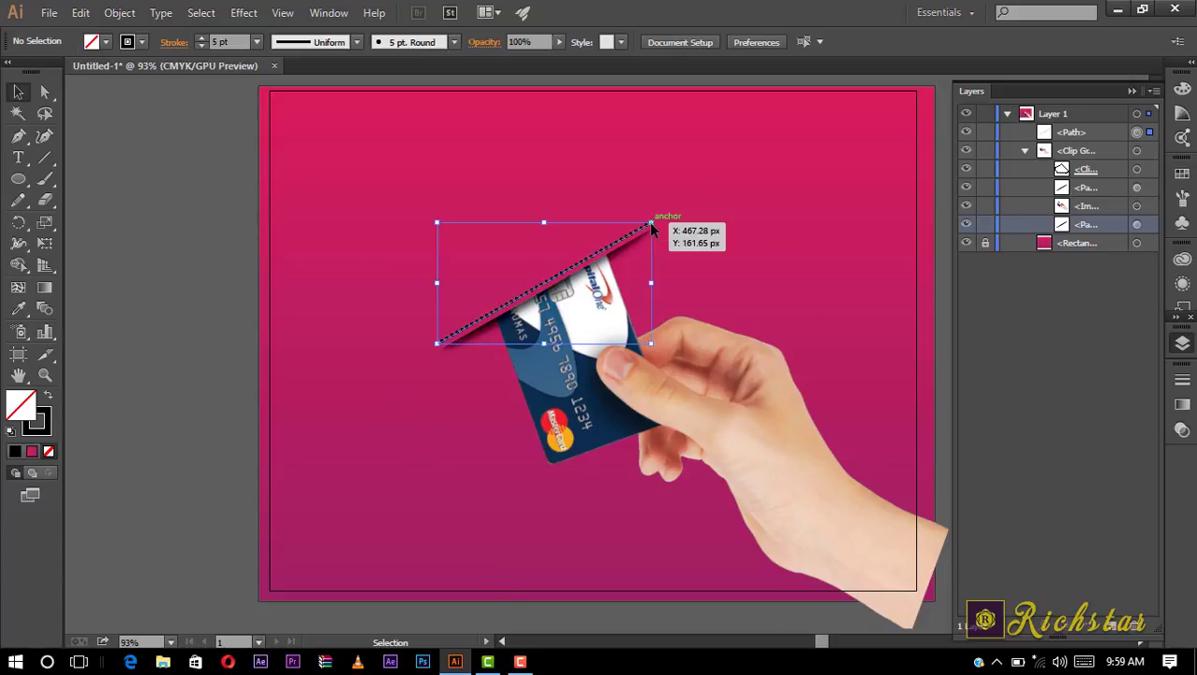
Taper the dotted slit line with Width Profile 1, then check it and deselect.
click(357, 43)
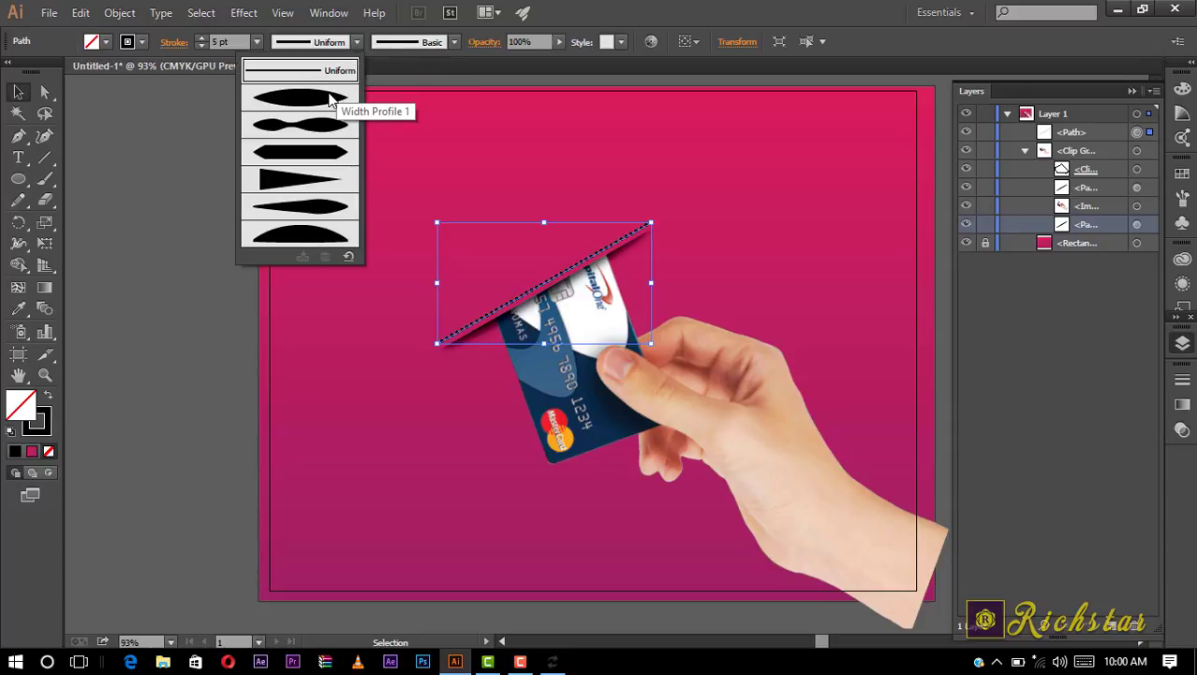
click(329, 100)
click(231, 228)
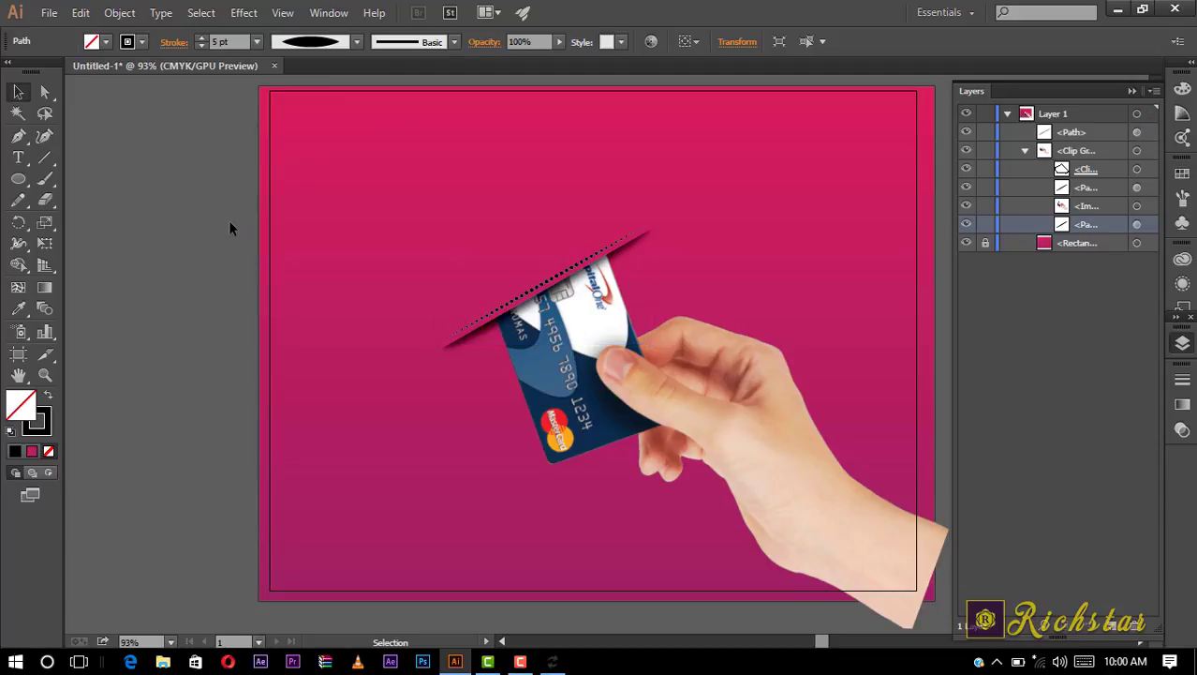
click(551, 279)
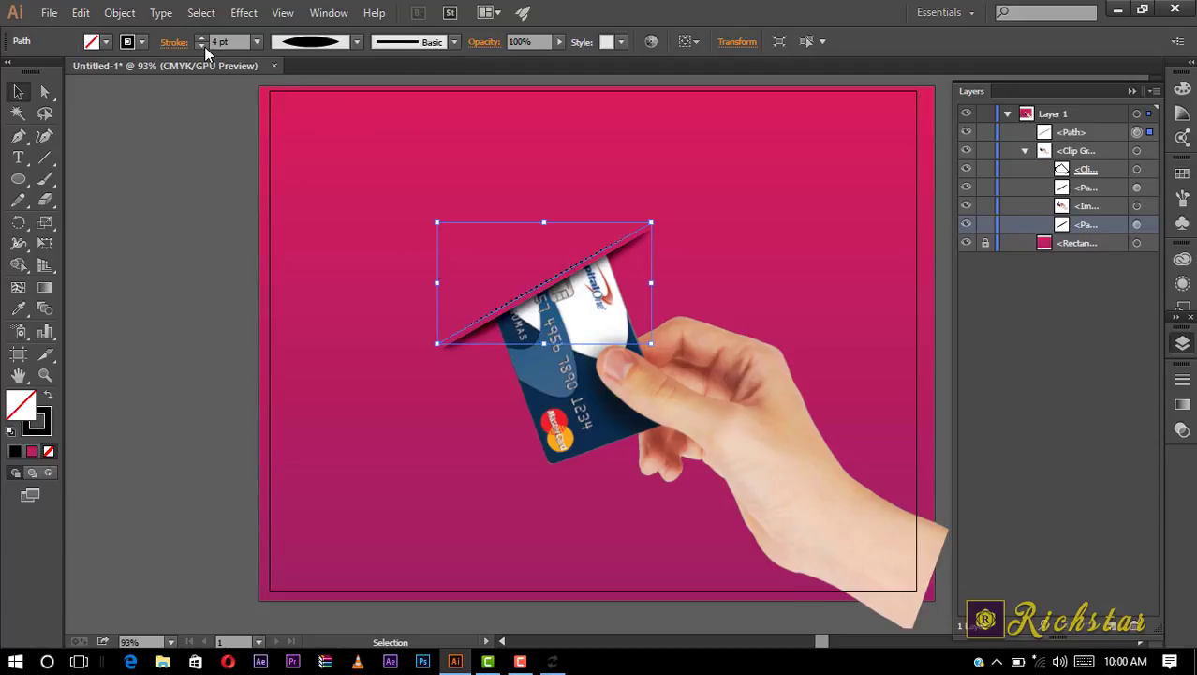
click(178, 225)
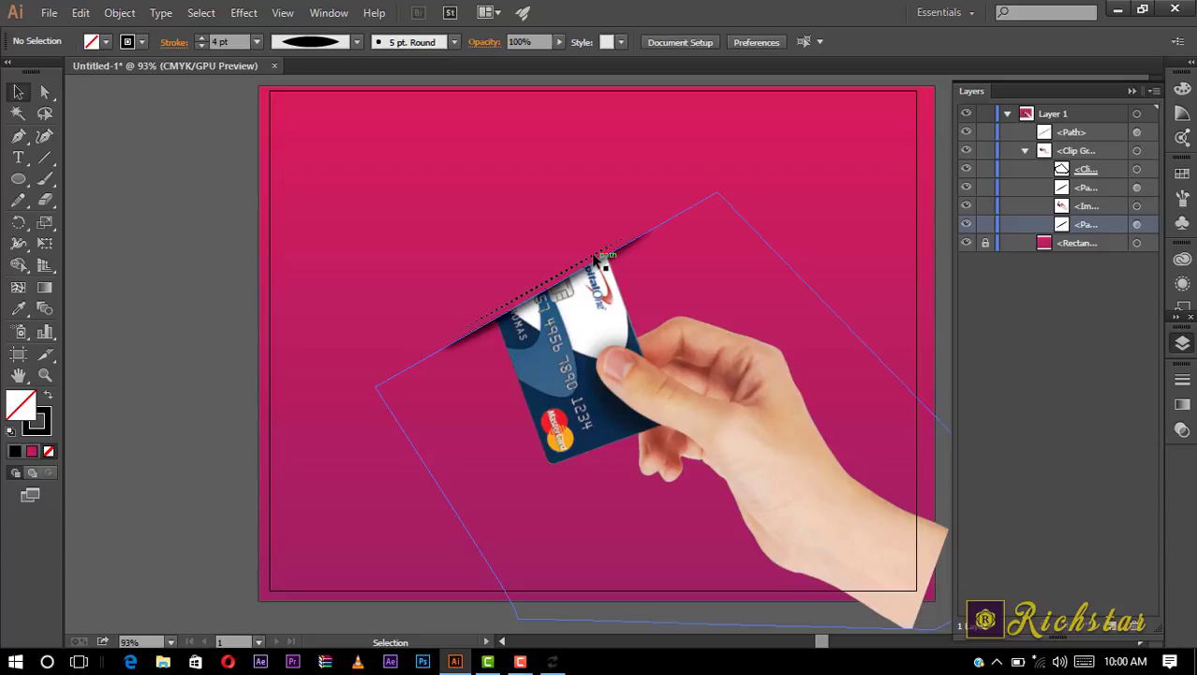
Stretch the slit line left and right, nudge it up twice, and rotate it about 4°.
click(600, 265)
drag(437, 346, 403, 362)
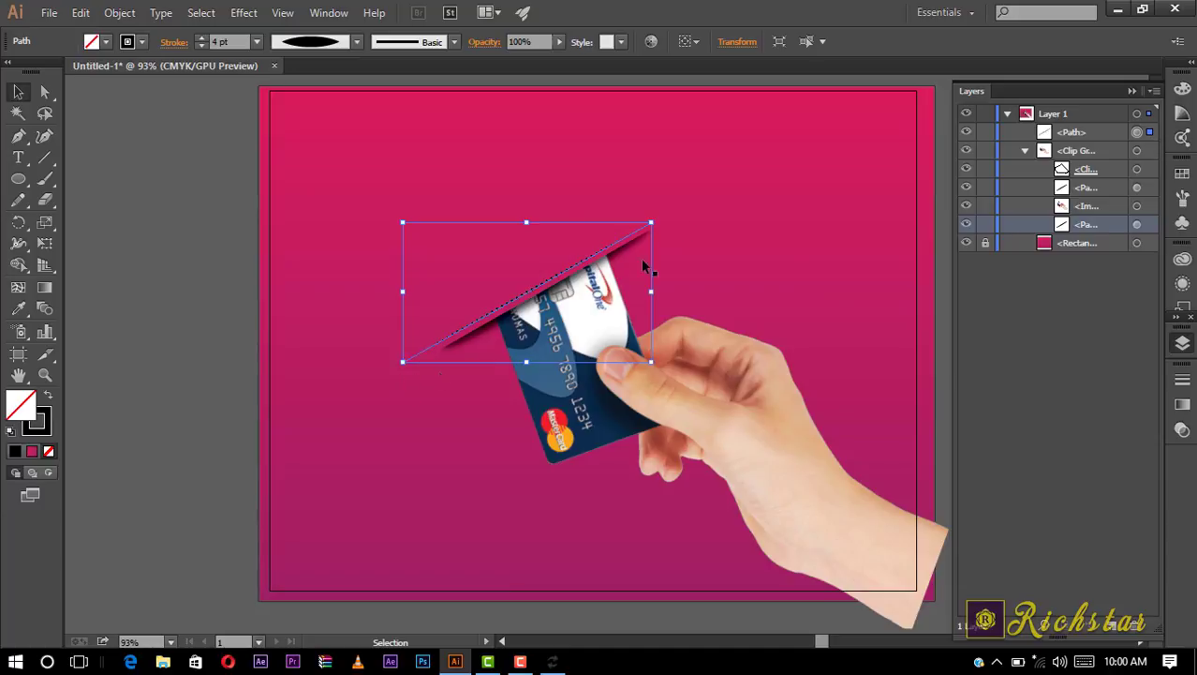
drag(652, 290, 678, 282)
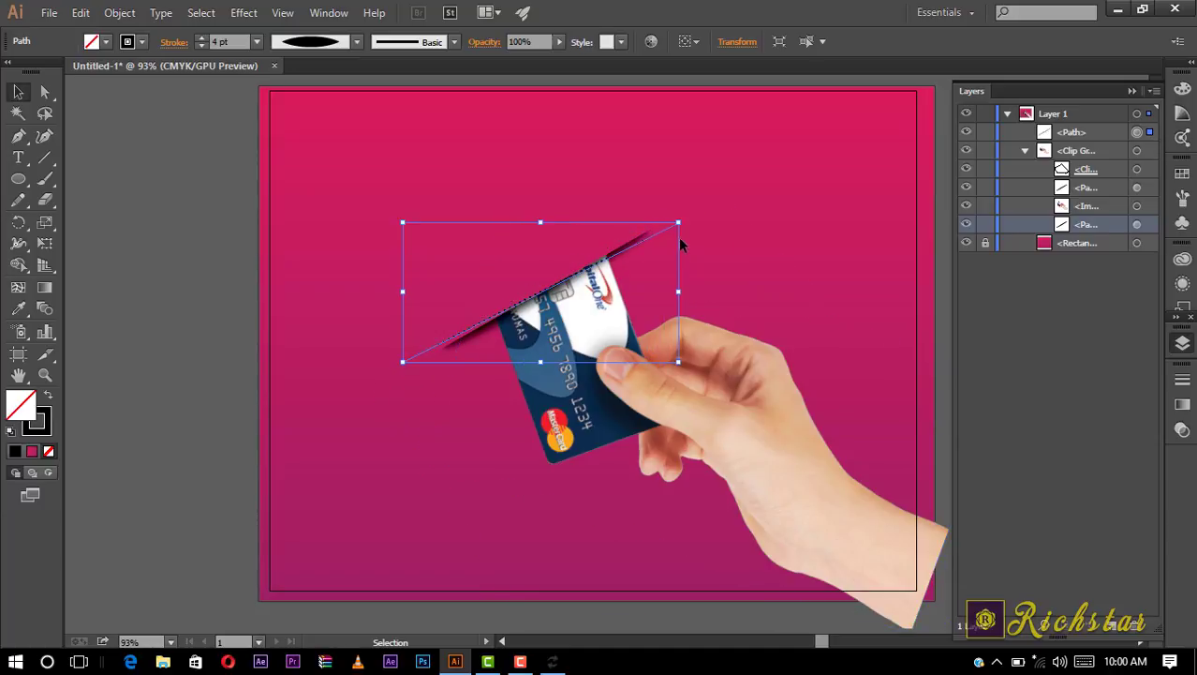
key(Up)
key(Up)
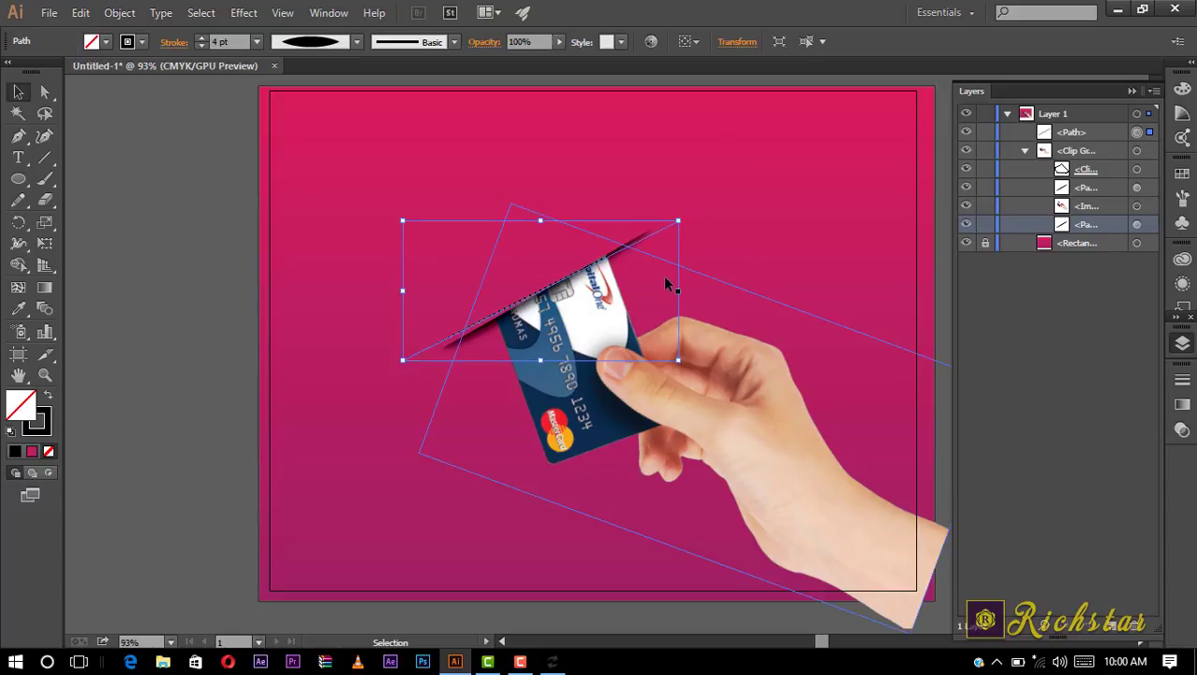
key(Up)
key(Up)
key(Up)
key(Up)
key(Up)
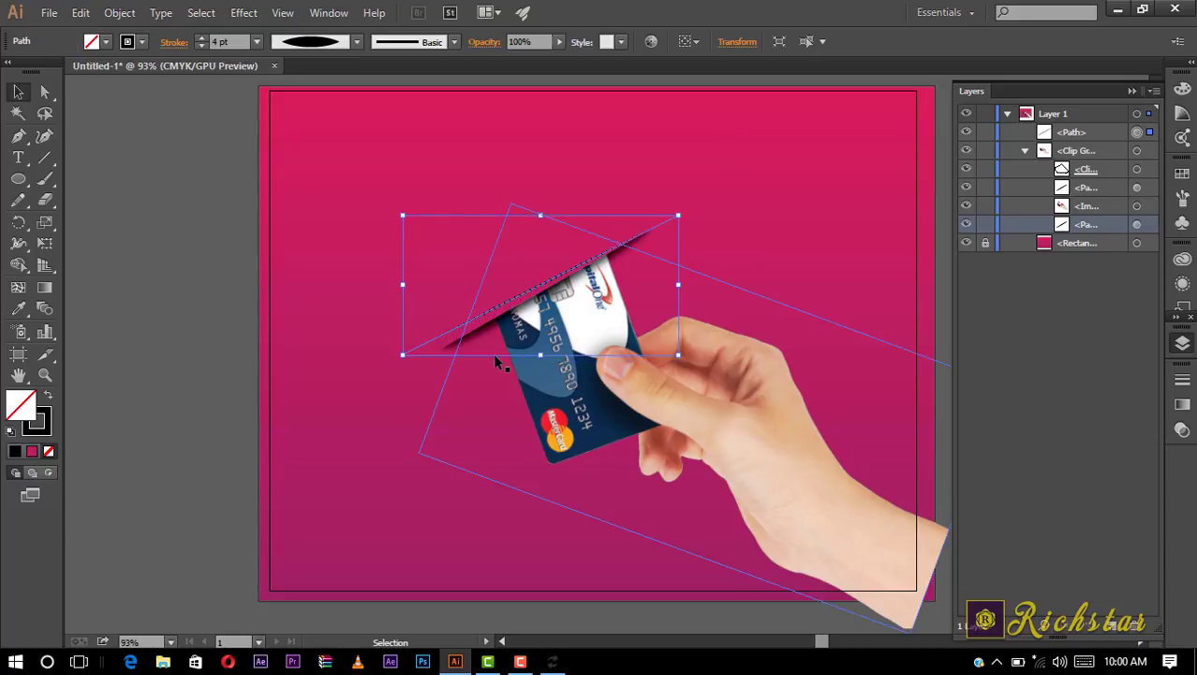
drag(396, 361, 402, 360)
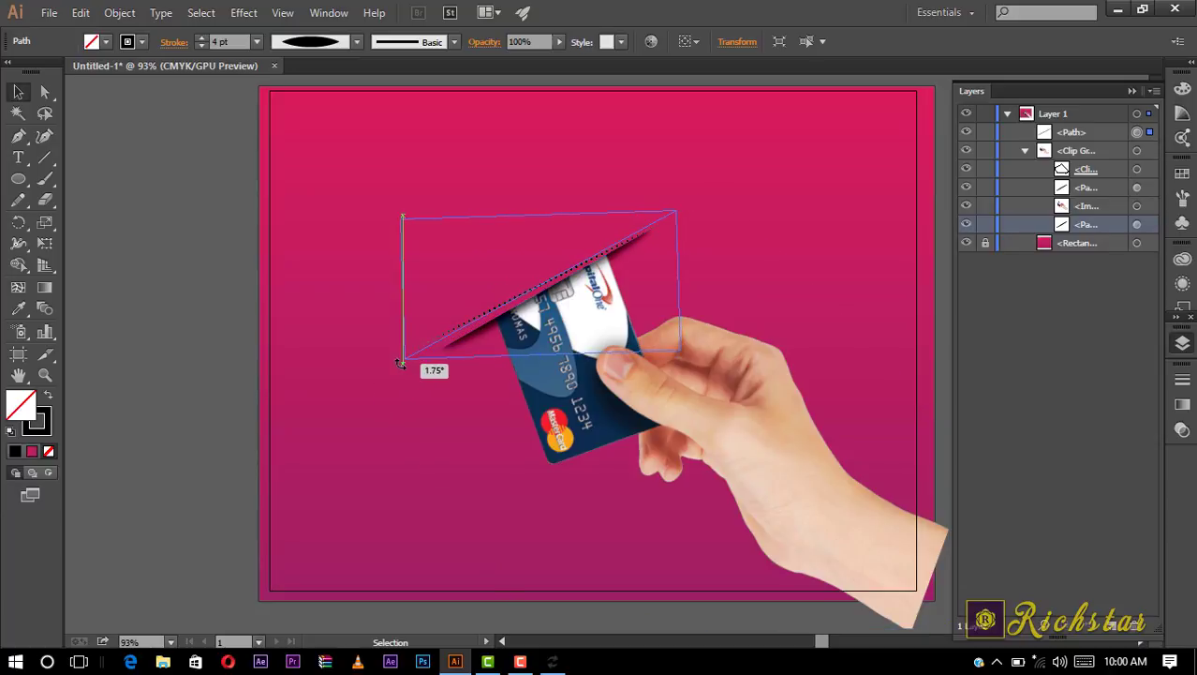
click(241, 447)
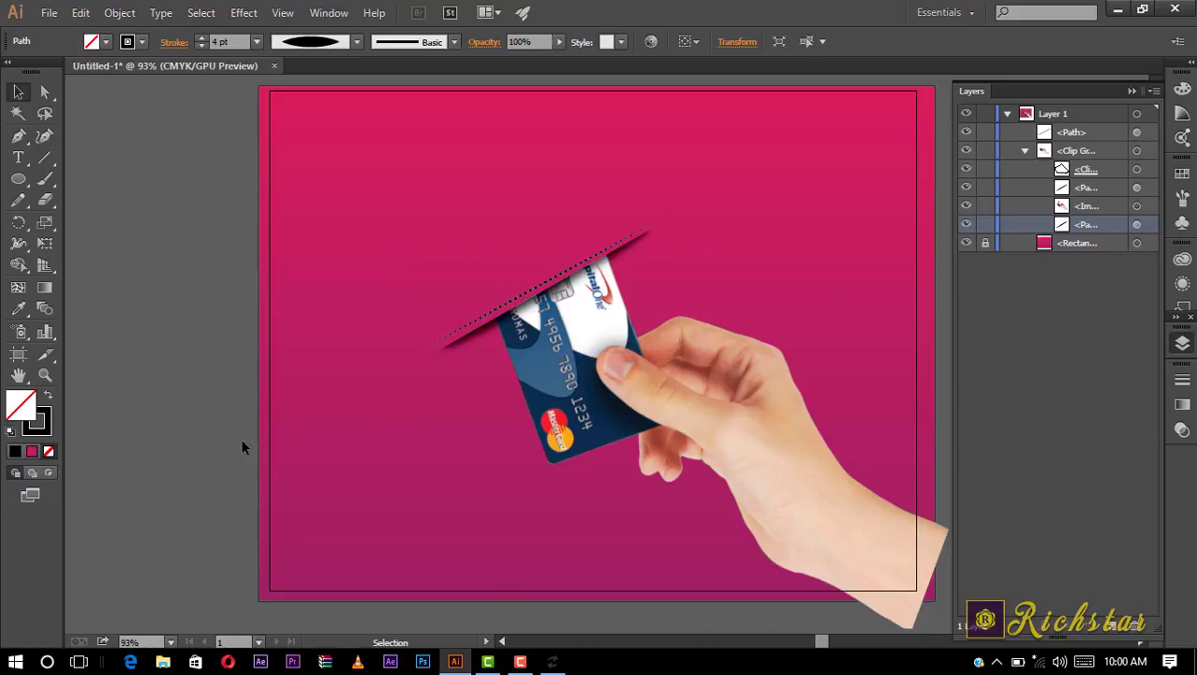
Stretch the slit line slightly further left, then Unlock All to free the background rectangle.
click(579, 269)
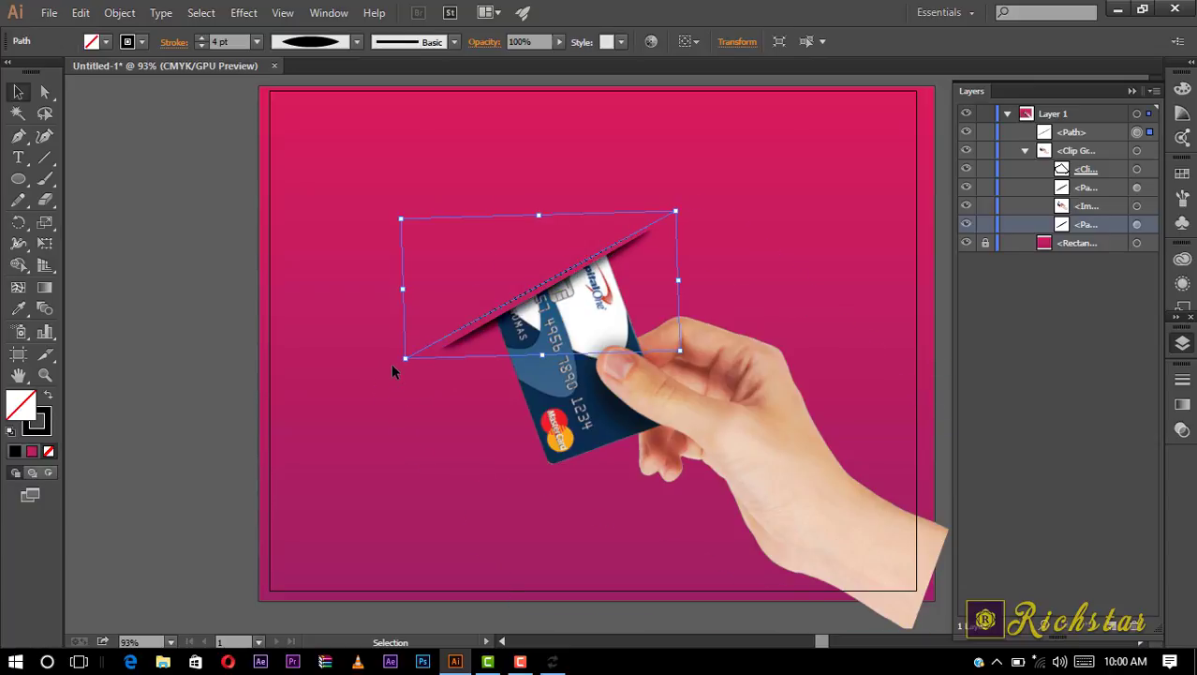
drag(400, 363, 384, 371)
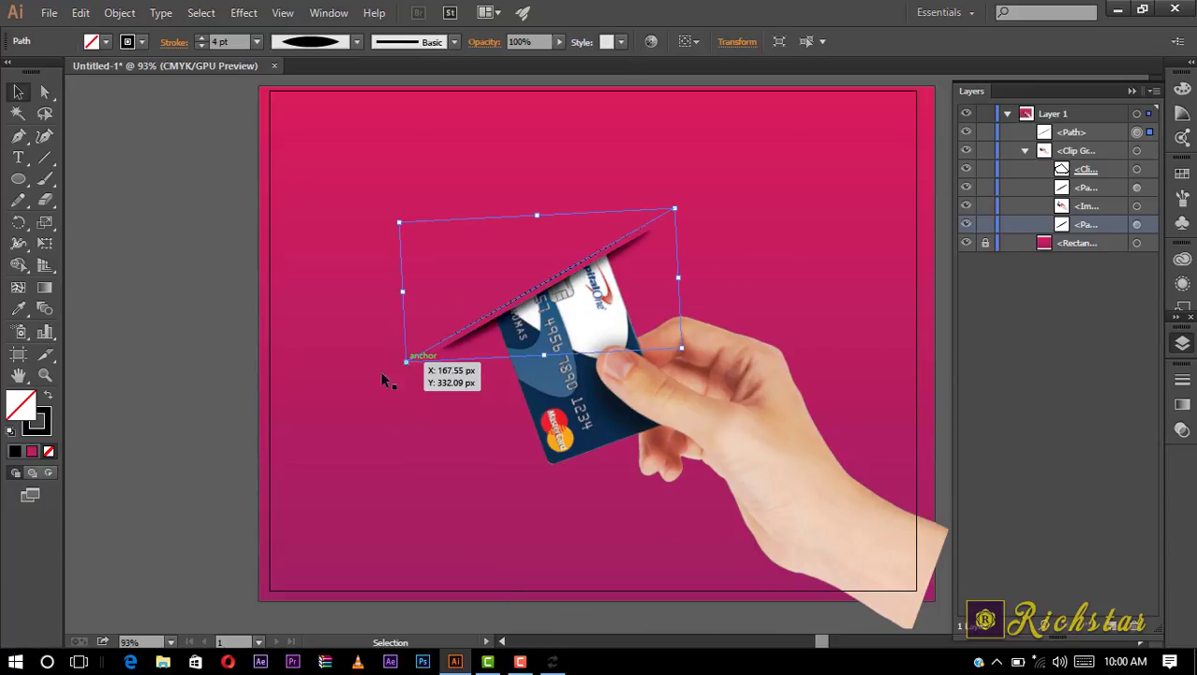
key(ctrl+h)
click(206, 371)
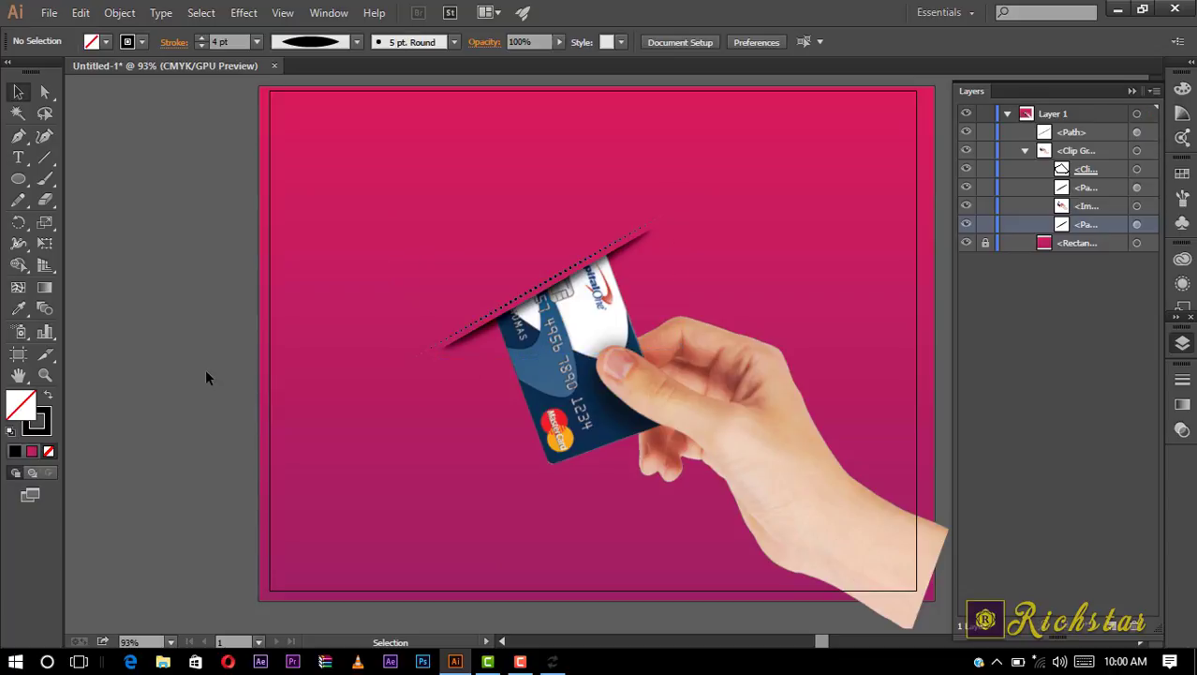
click(119, 13)
click(164, 138)
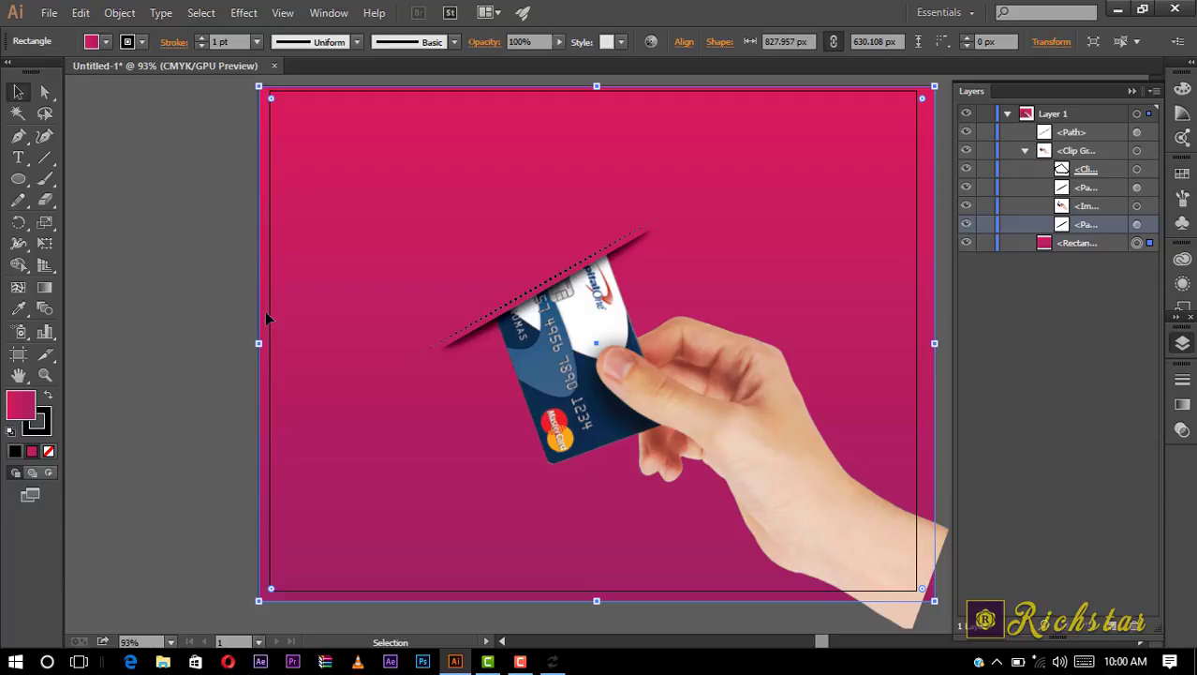
Try beige, green, yellow, purple, brown, white, grey, red and blue background fills, ending on light orange.
click(105, 42)
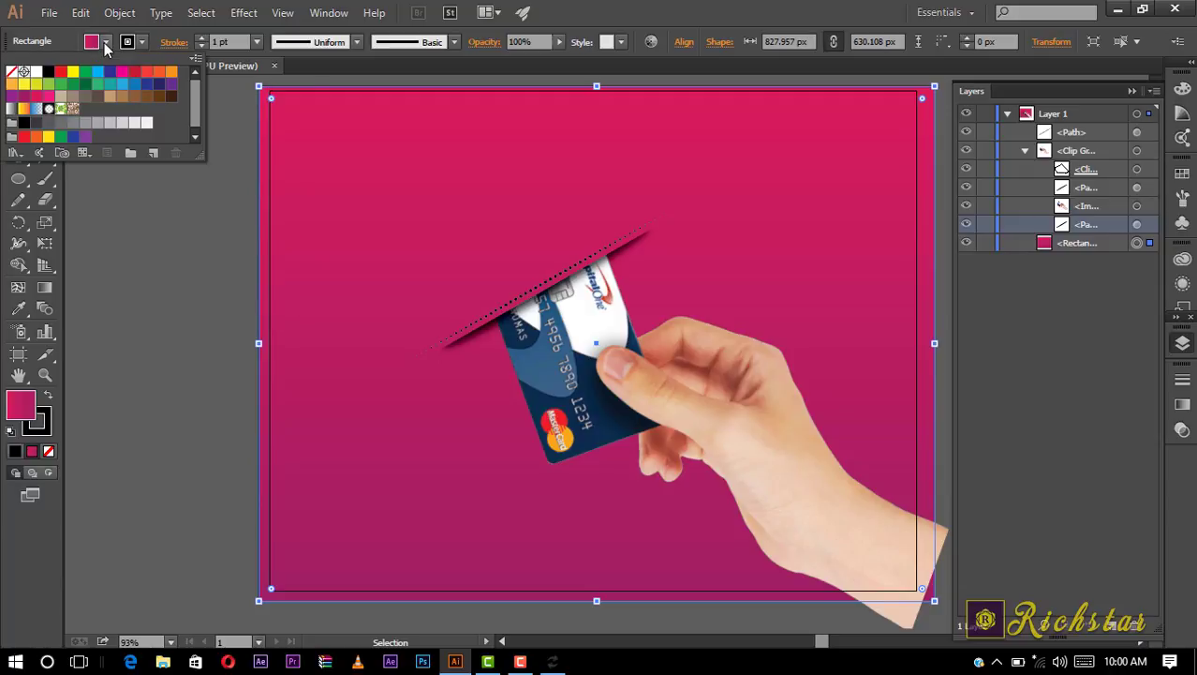
click(60, 98)
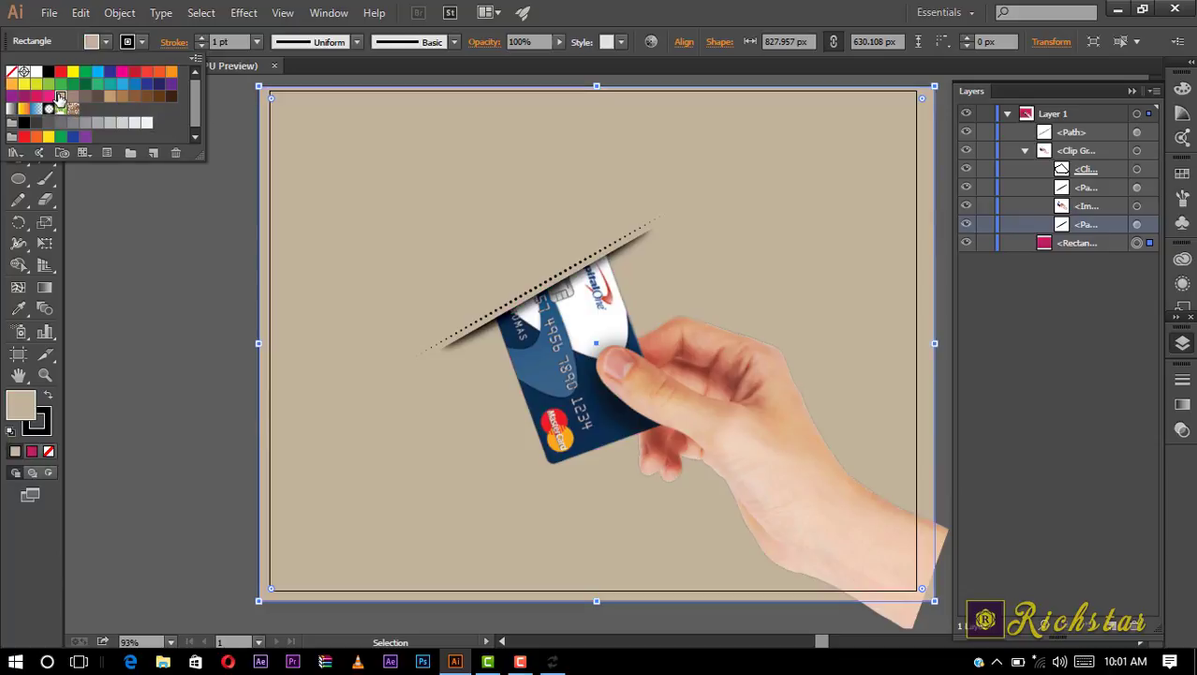
click(84, 84)
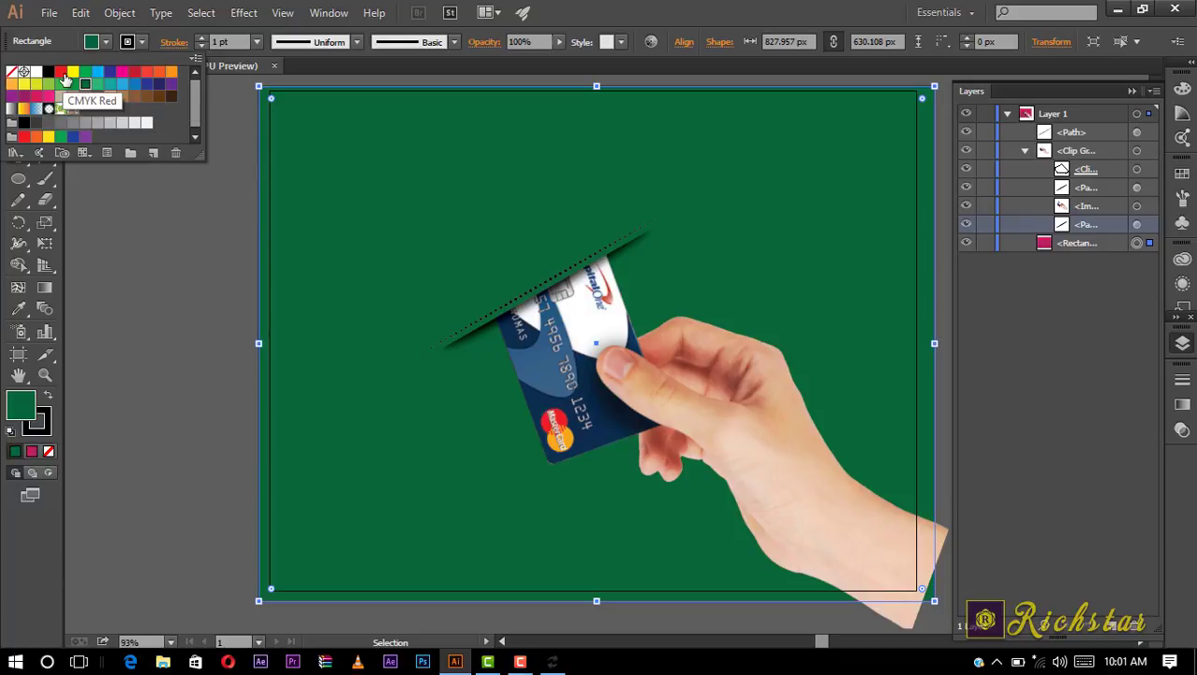
click(73, 71)
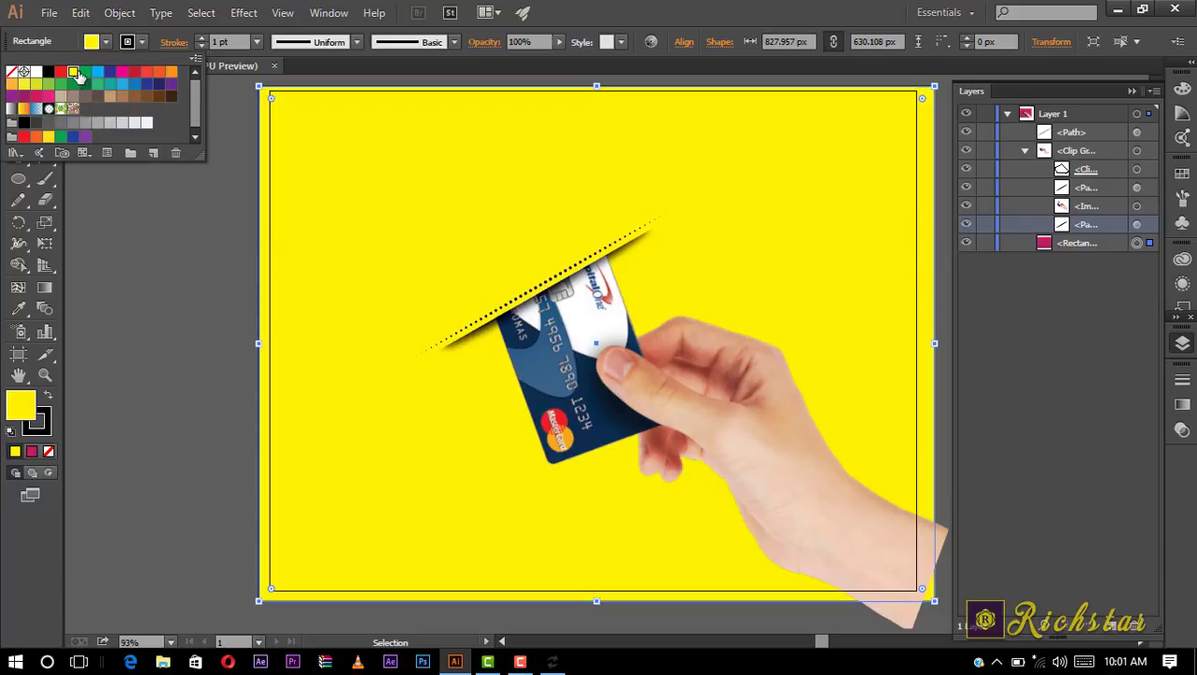
click(158, 72)
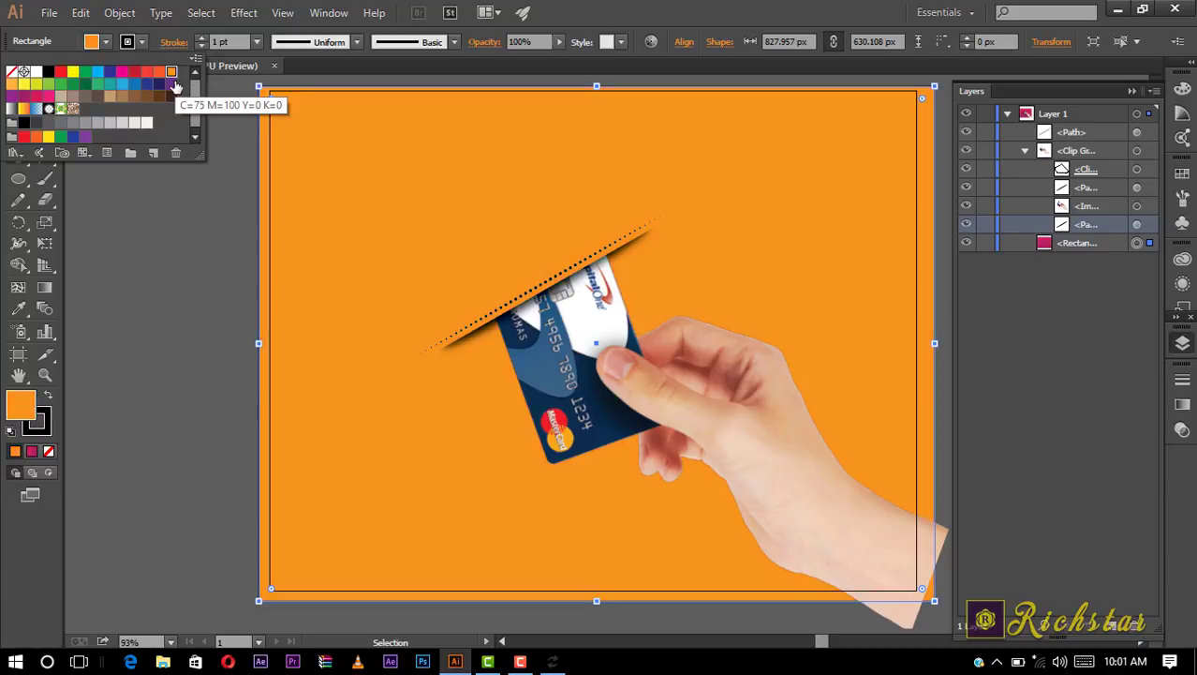
click(172, 84)
click(171, 97)
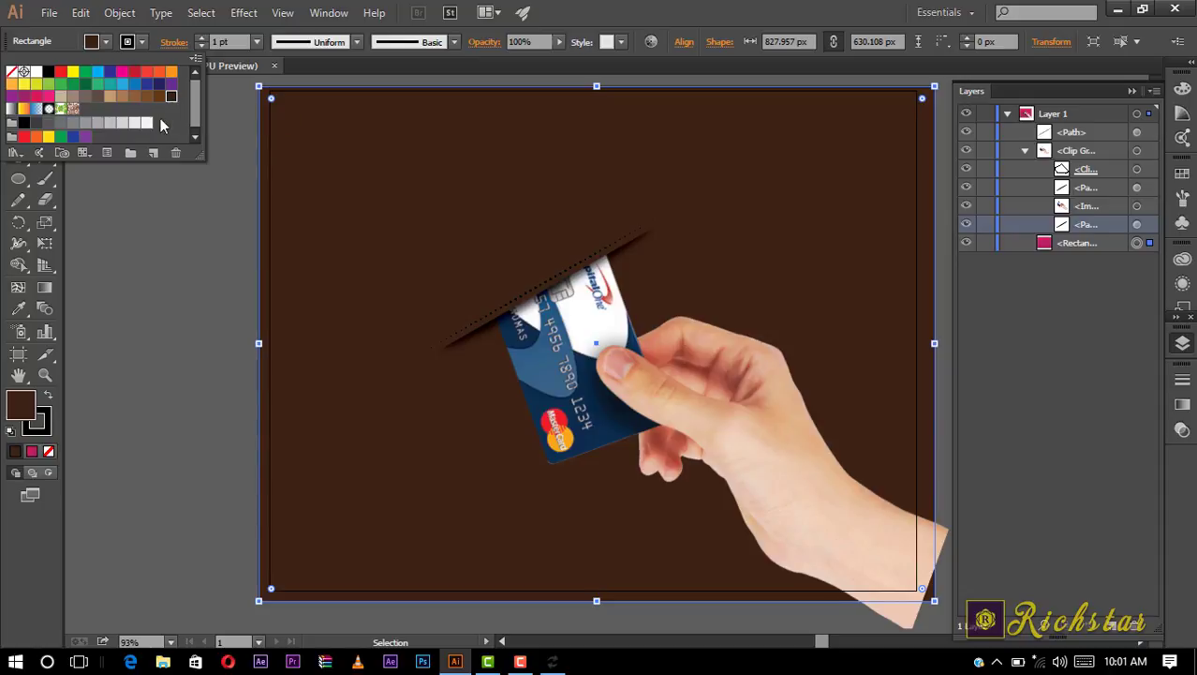
click(145, 127)
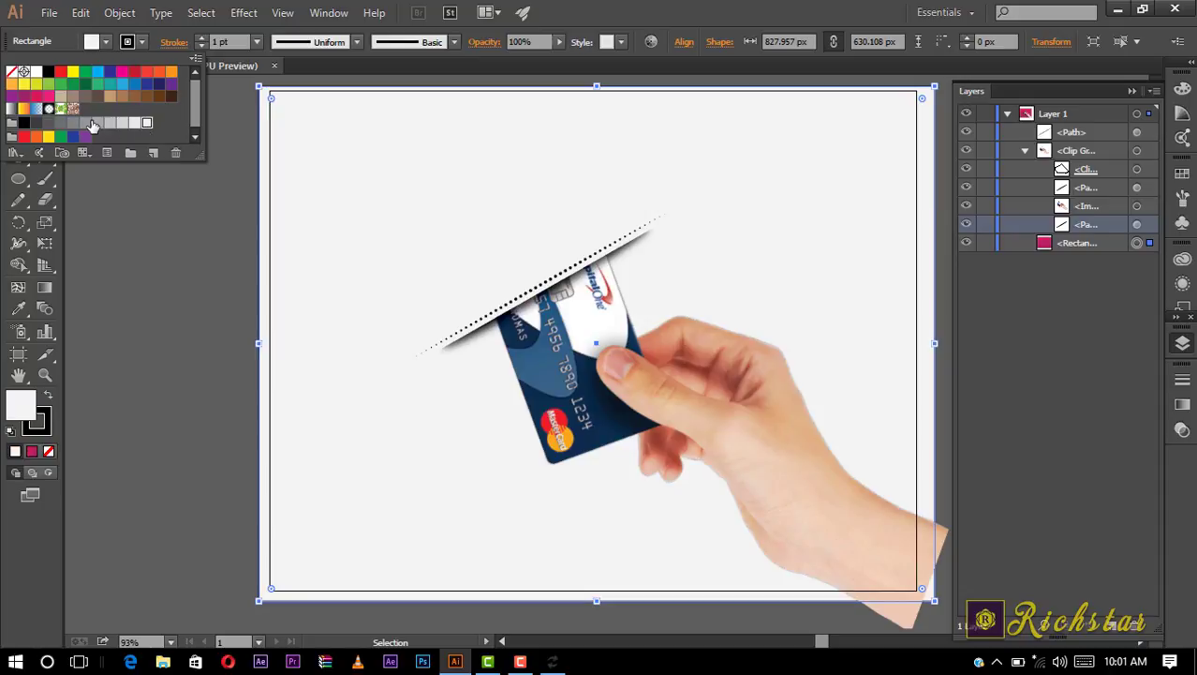
click(49, 123)
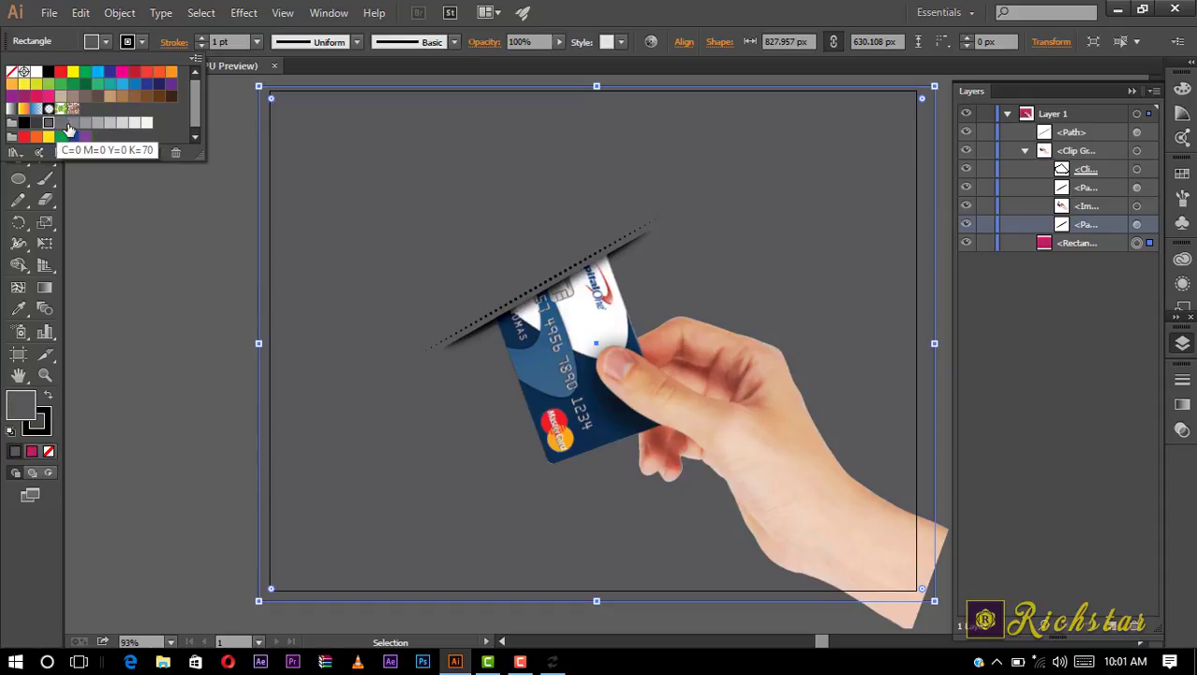
click(62, 72)
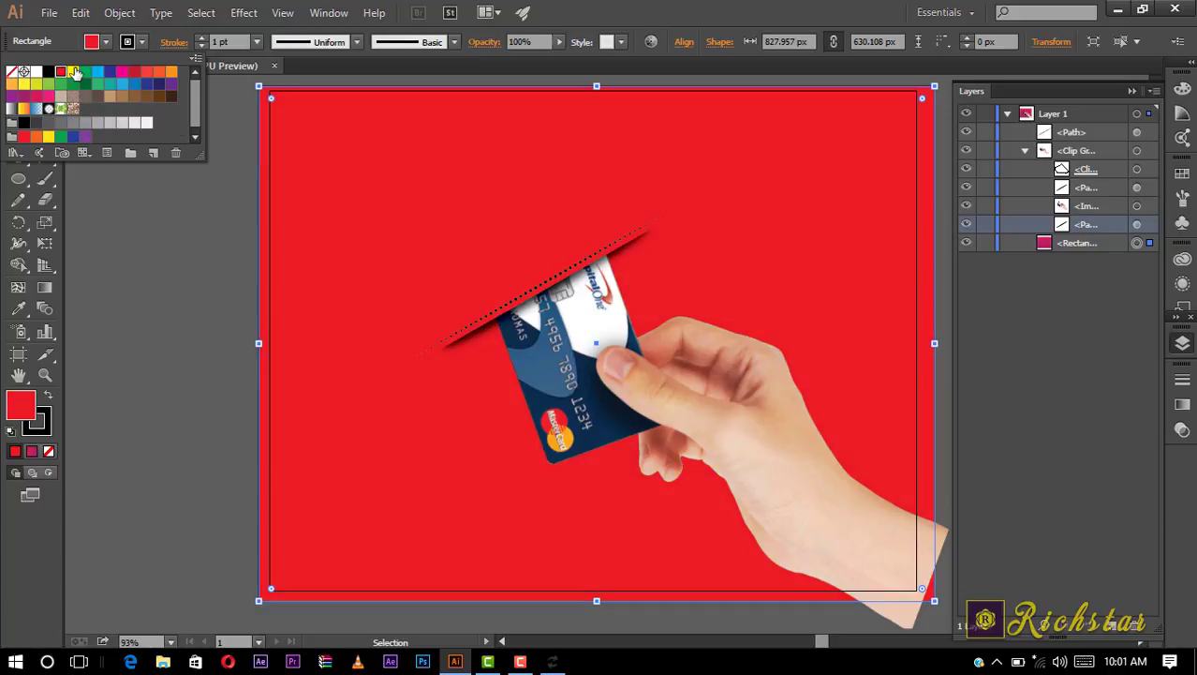
click(74, 71)
click(109, 73)
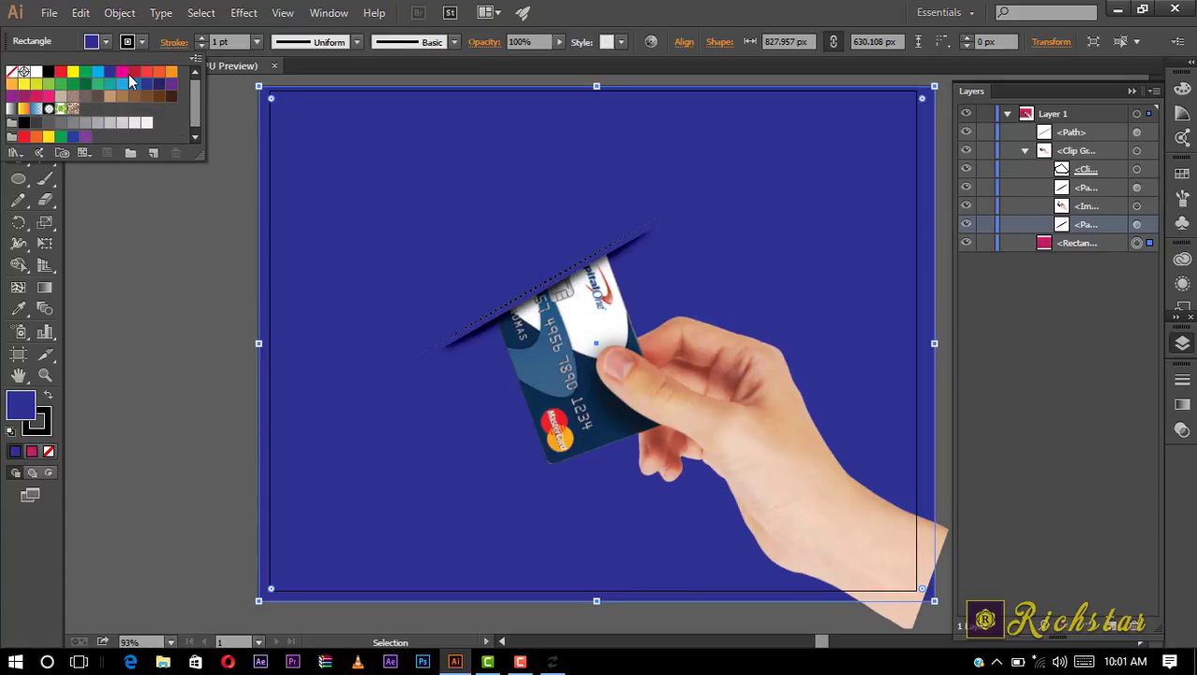
click(146, 72)
click(170, 73)
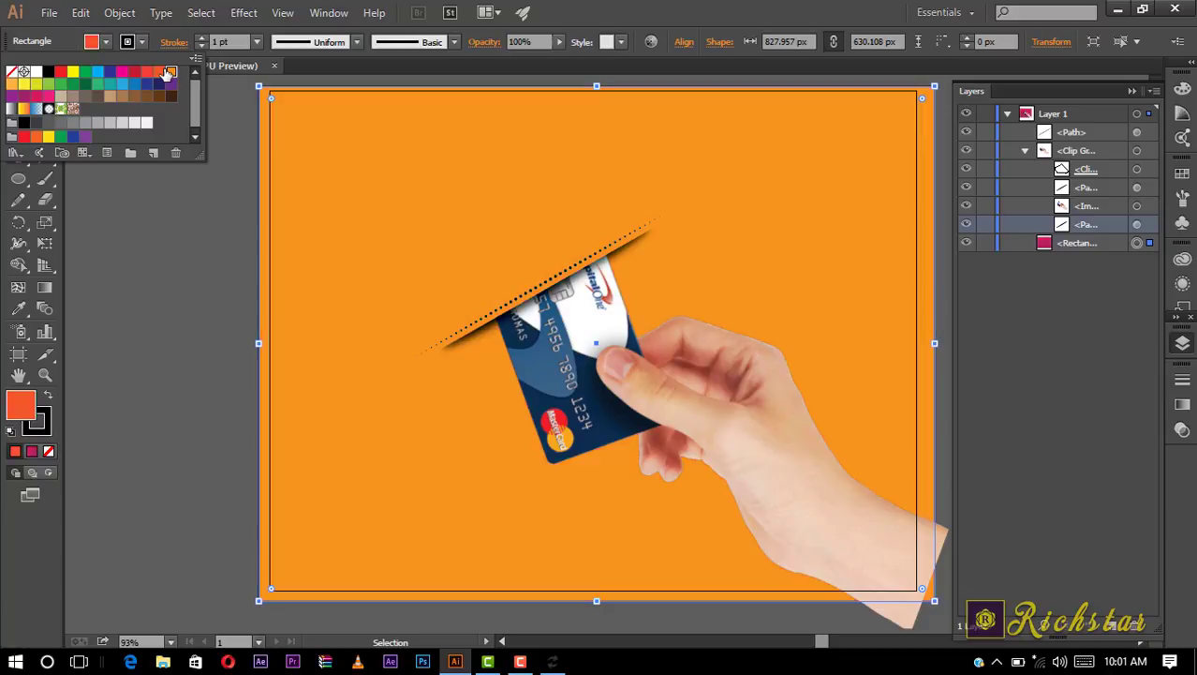